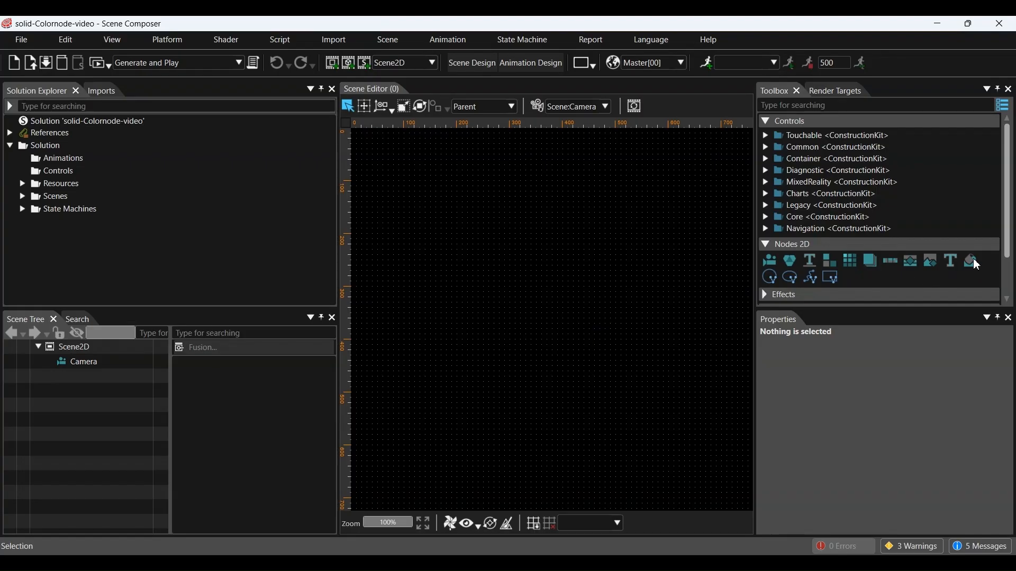
Step: Add a SolidColorNode to Scene2D, move it to about 328, 246, and show its SolidColorBrushBlend properties
left_click_drag(977, 263, 98, 348)
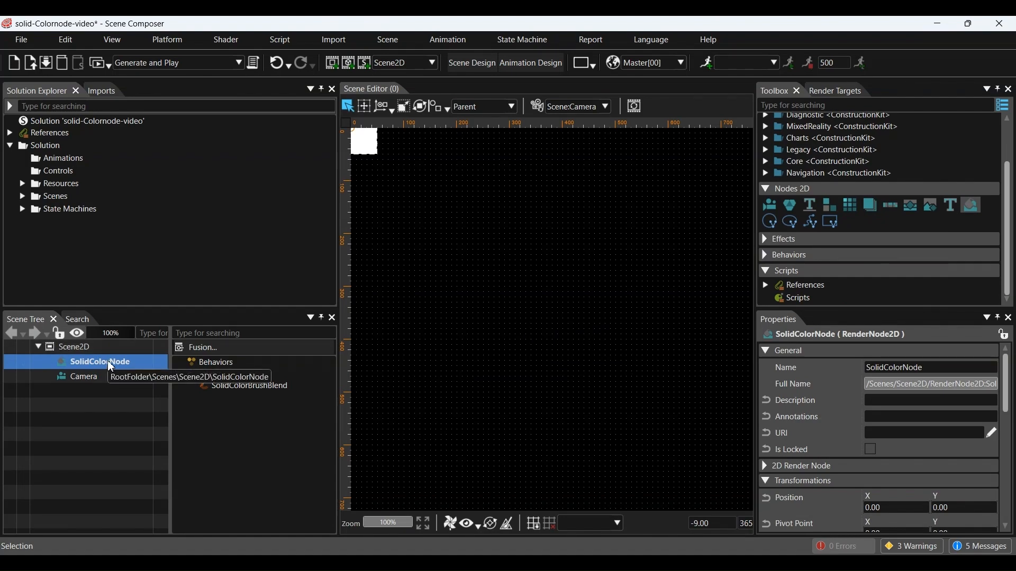
left_click(385, 106)
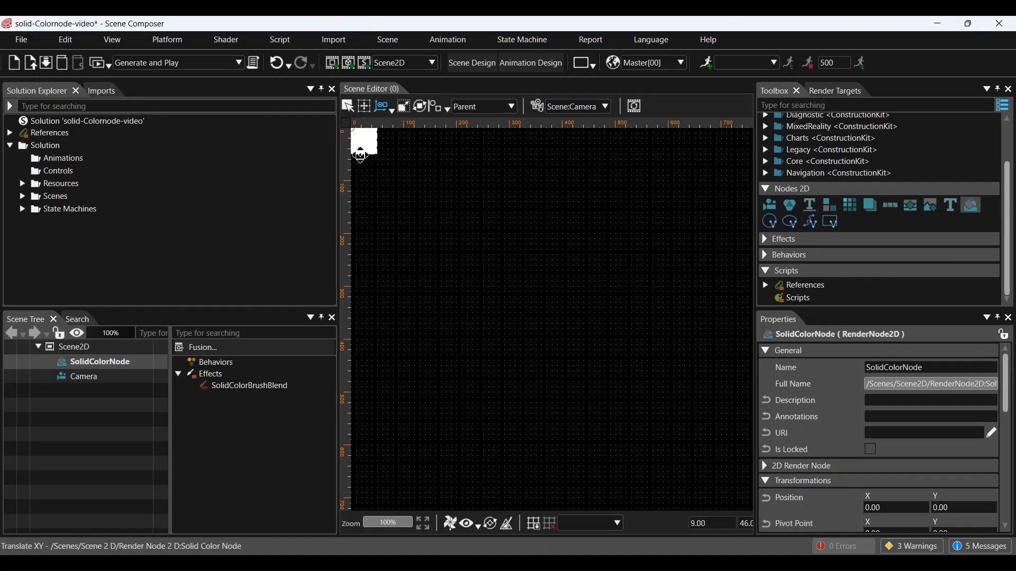
left_click_drag(372, 142, 546, 272)
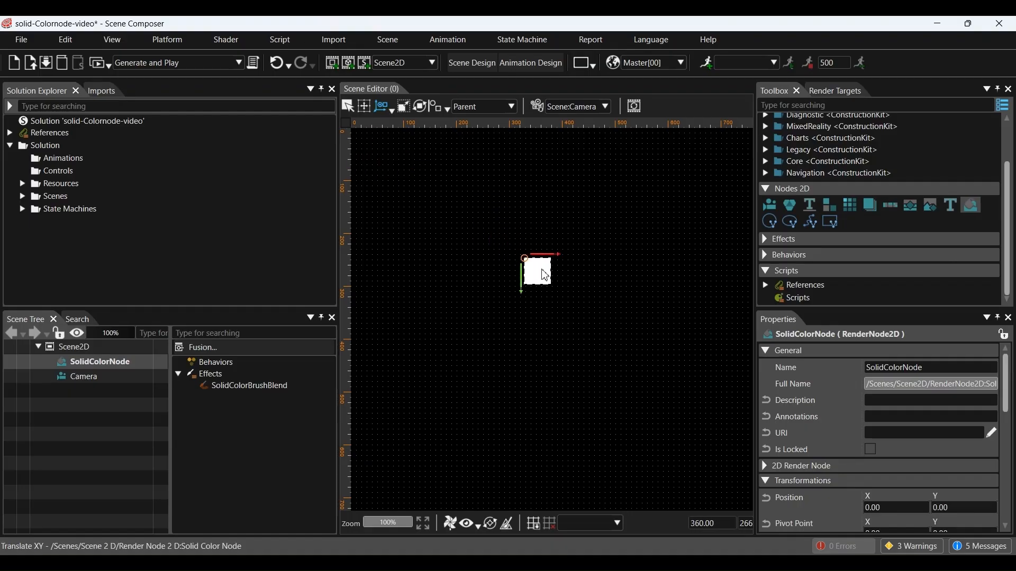
left_click(273, 389)
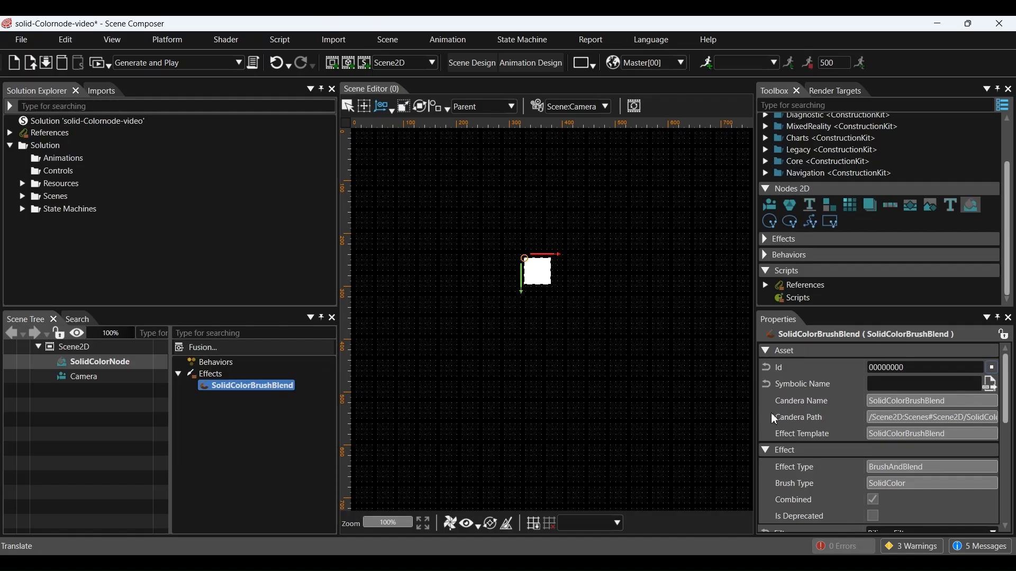
scroll(873, 415, "down", 3)
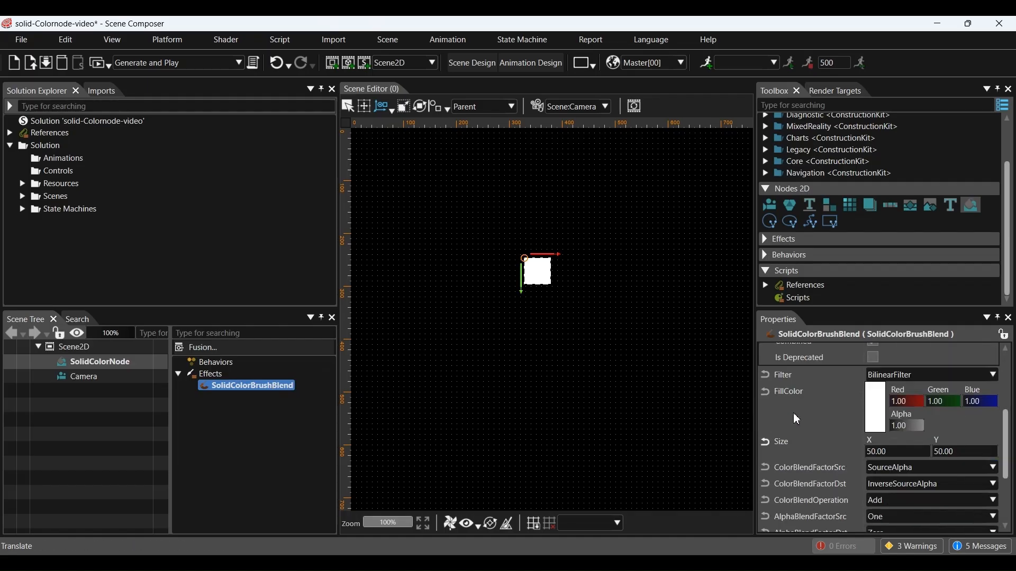
Step: Change the square's FillColor to light green #8EF687 in the Color Palette
left_click(874, 410)
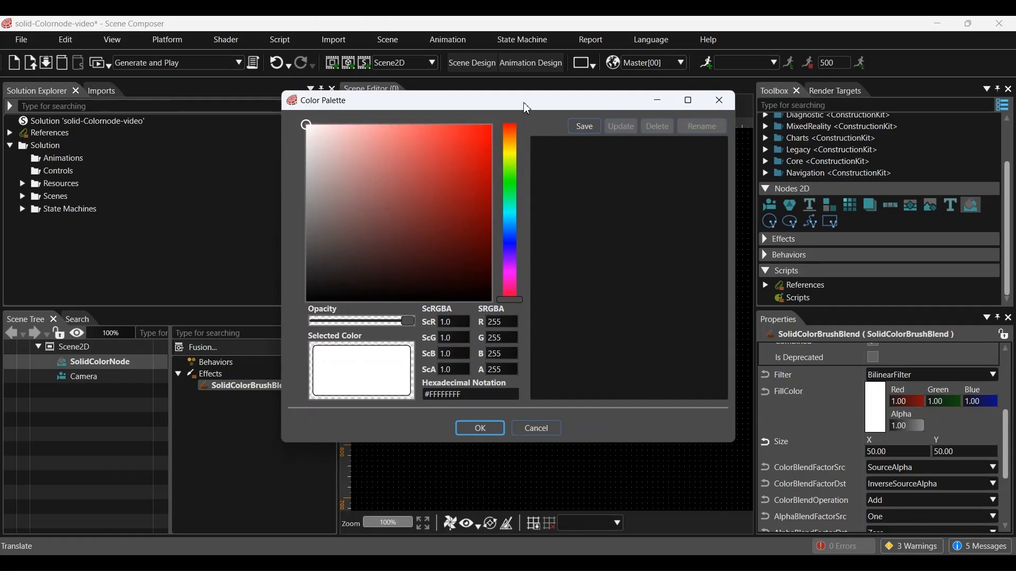
left_click_drag(527, 108, 283, 143)
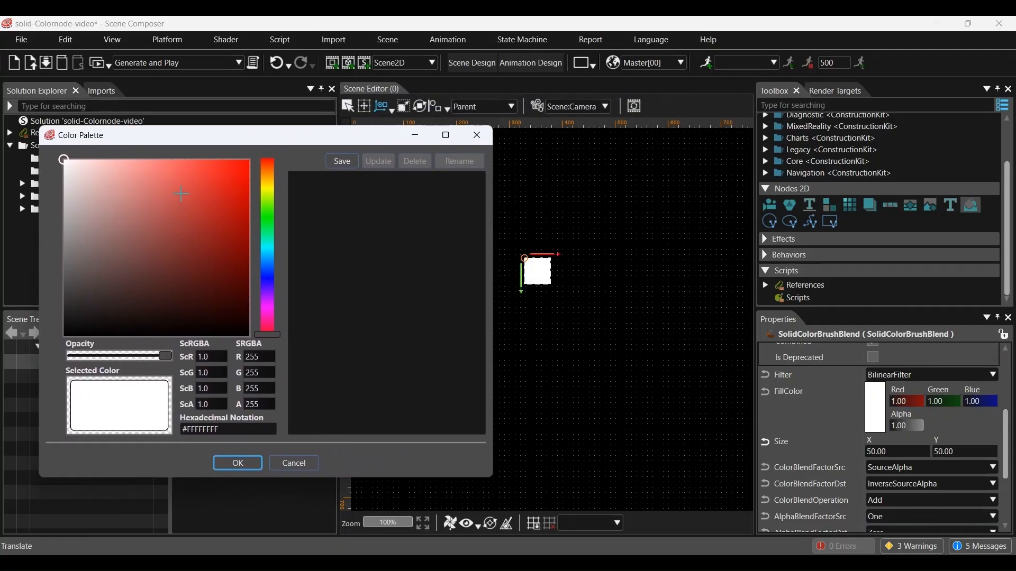
left_click(180, 192)
left_click_drag(268, 316, 269, 217)
left_click_drag(174, 186, 150, 167)
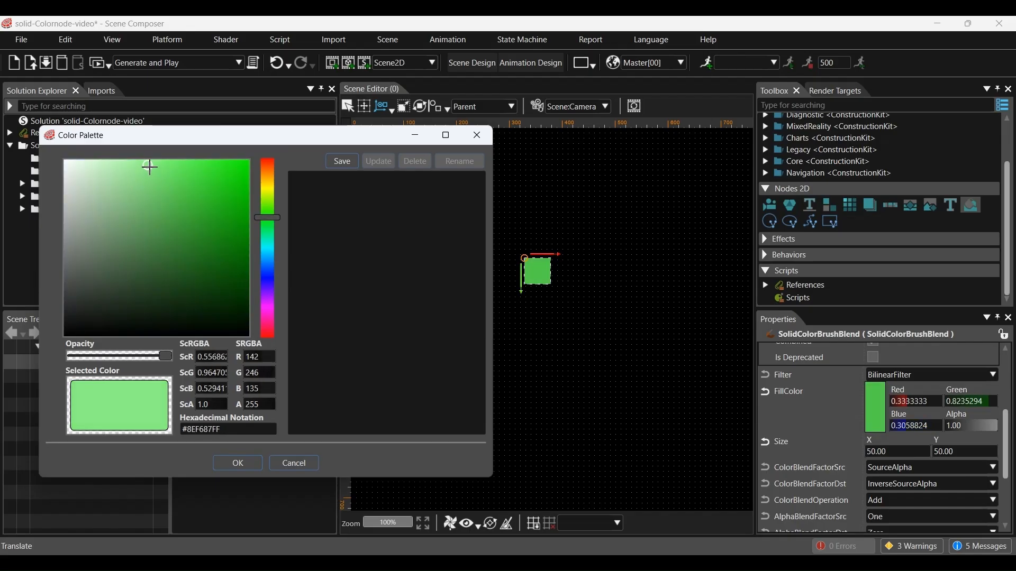
left_click(237, 464)
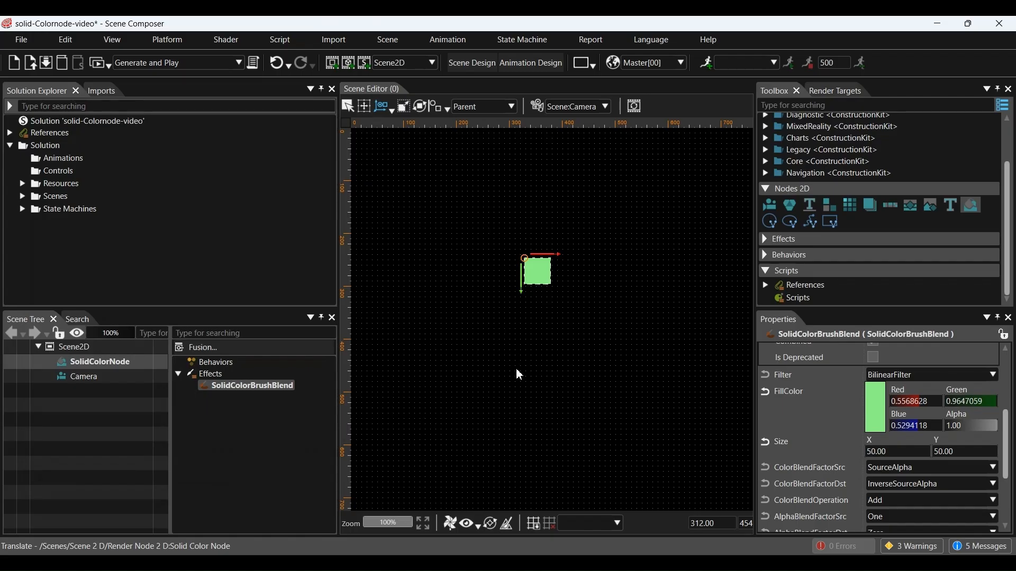
left_click(109, 363)
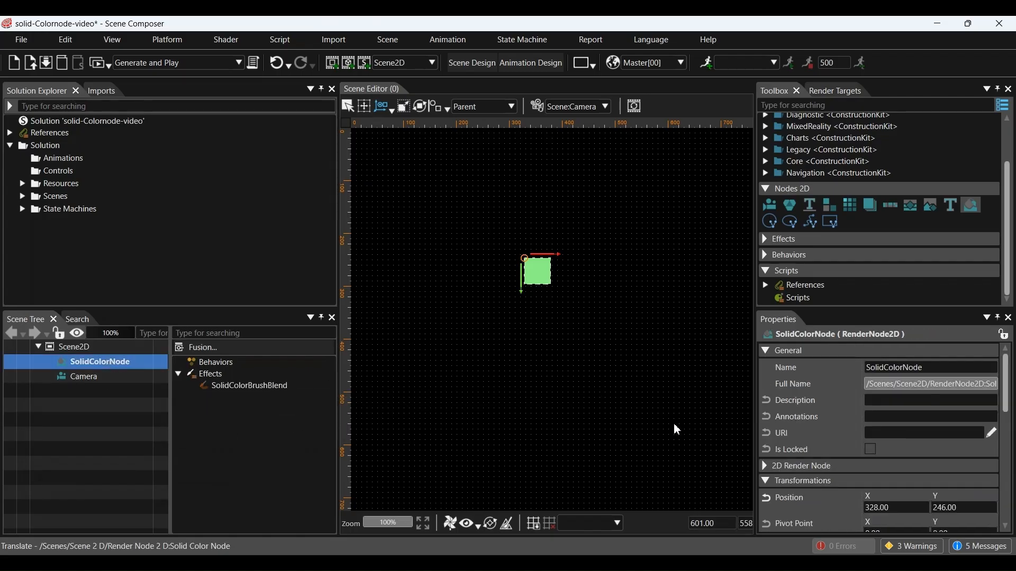
scroll(782, 443, "down", 5)
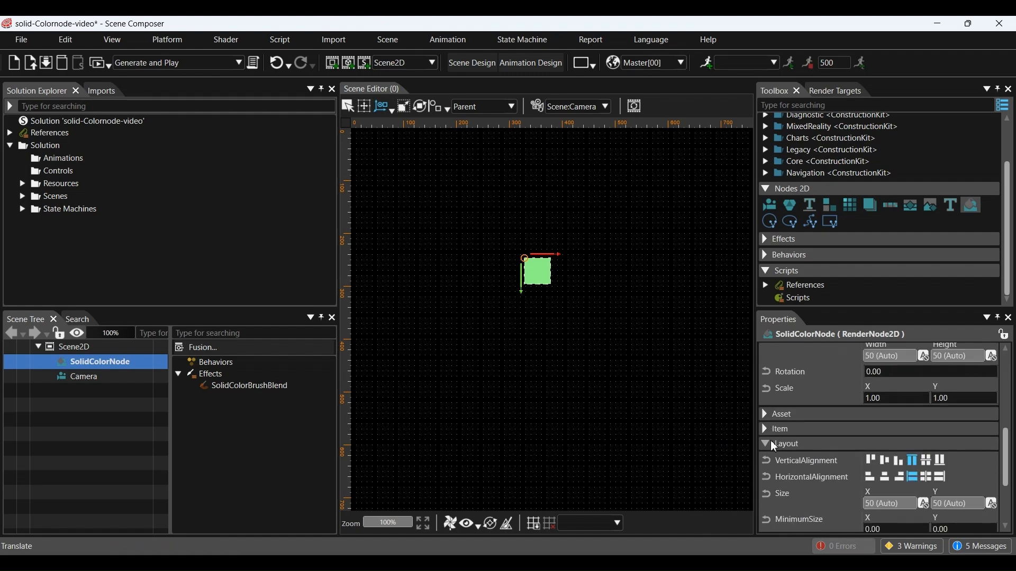
scroll(817, 446, "down", 3)
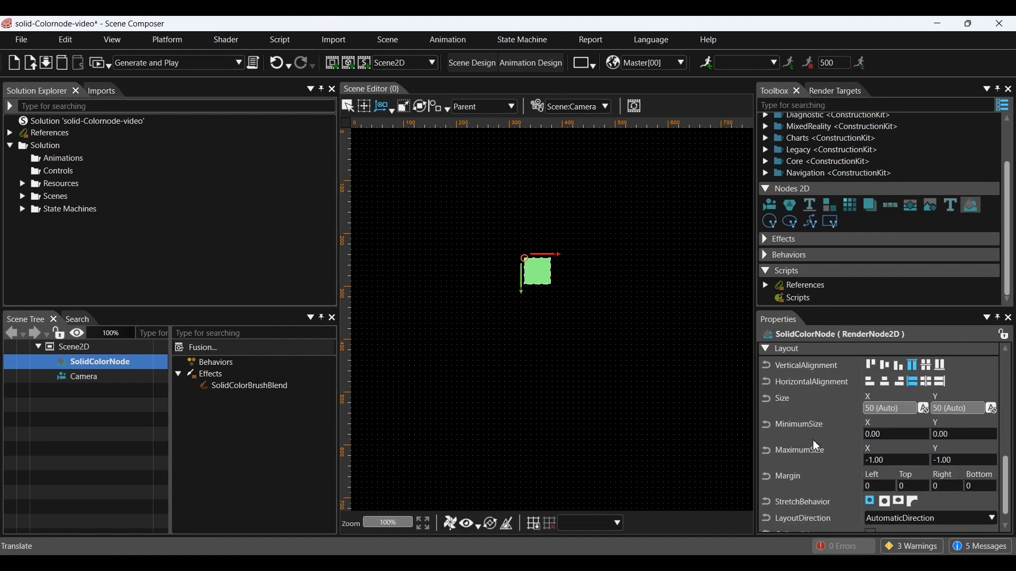
left_click(924, 408)
left_click(992, 408)
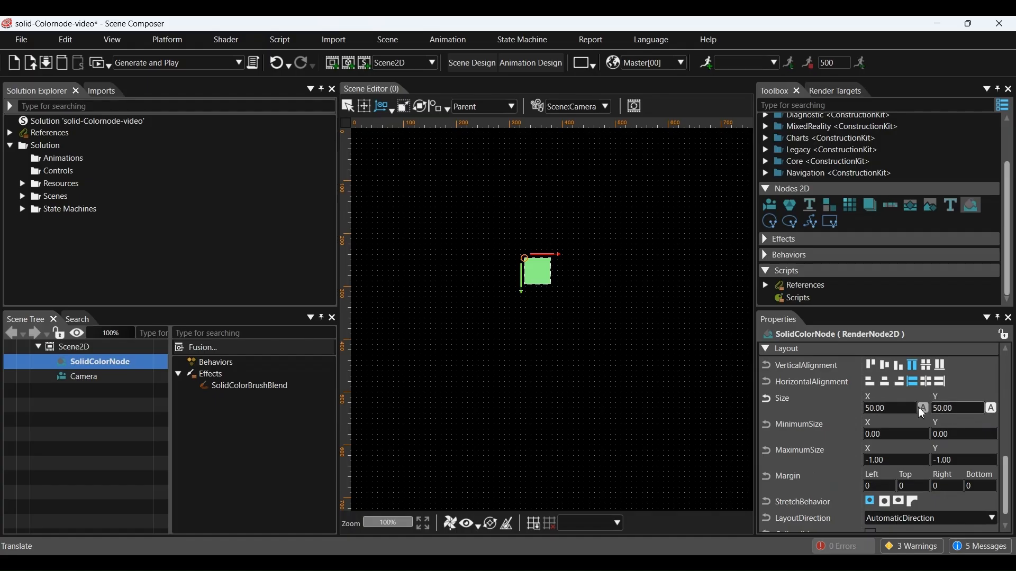
left_click(902, 408)
type("200")
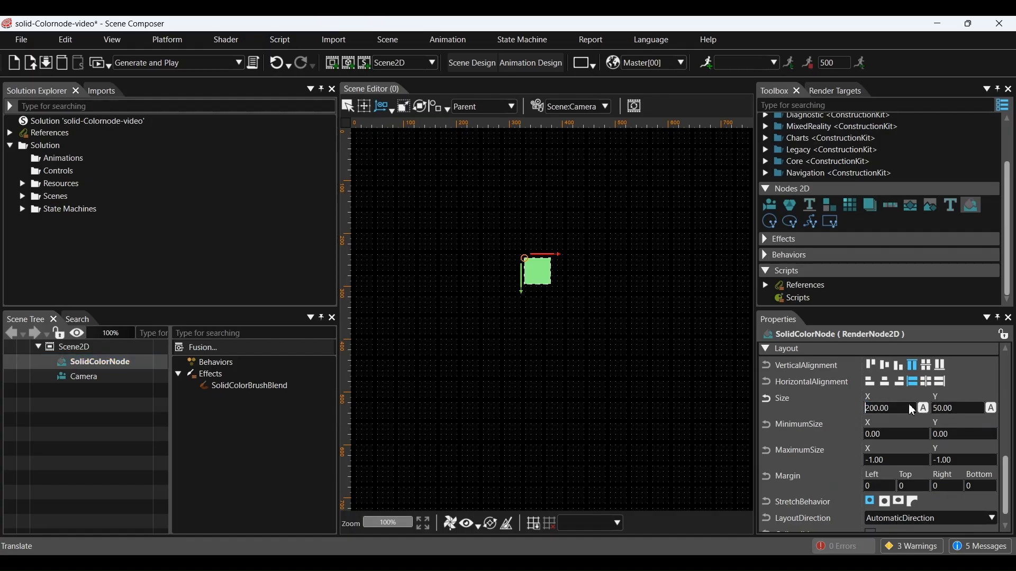
left_click(941, 412)
type("20")
left_click(924, 408)
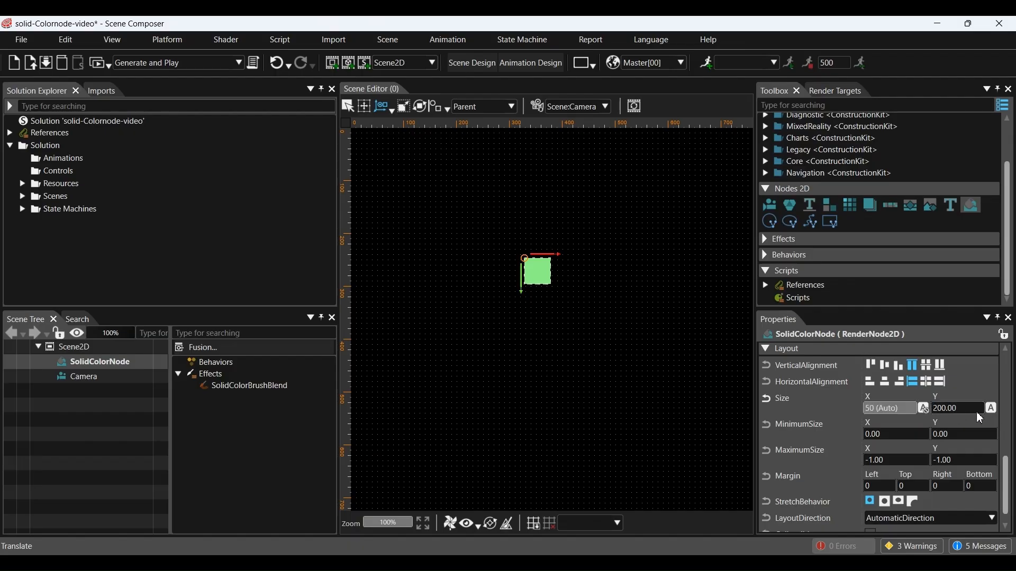
left_click(992, 409)
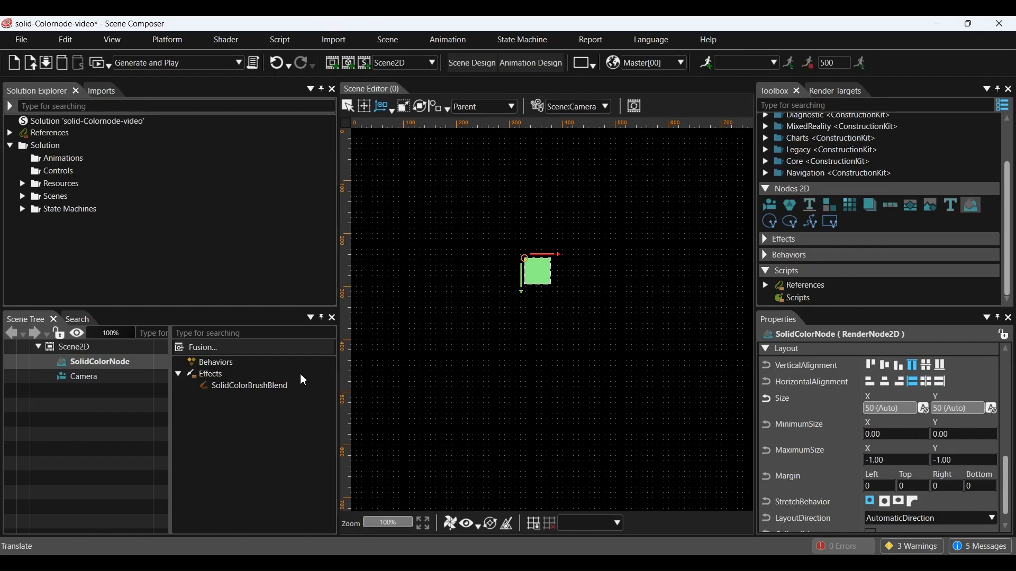
Step: Set the SolidColorBrushBlend Size to 200 by 200
left_click(263, 387)
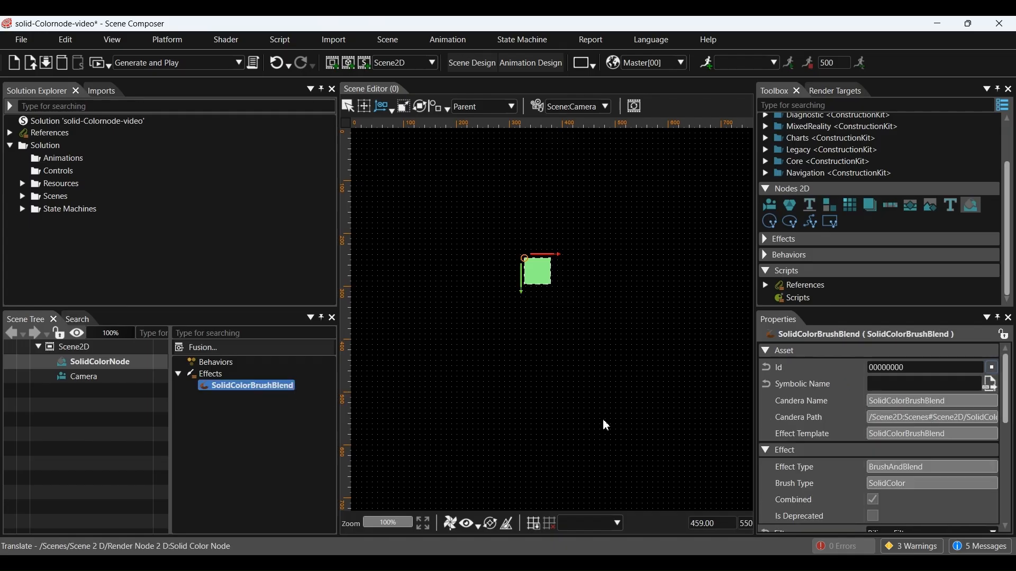
scroll(832, 429, "down", 5)
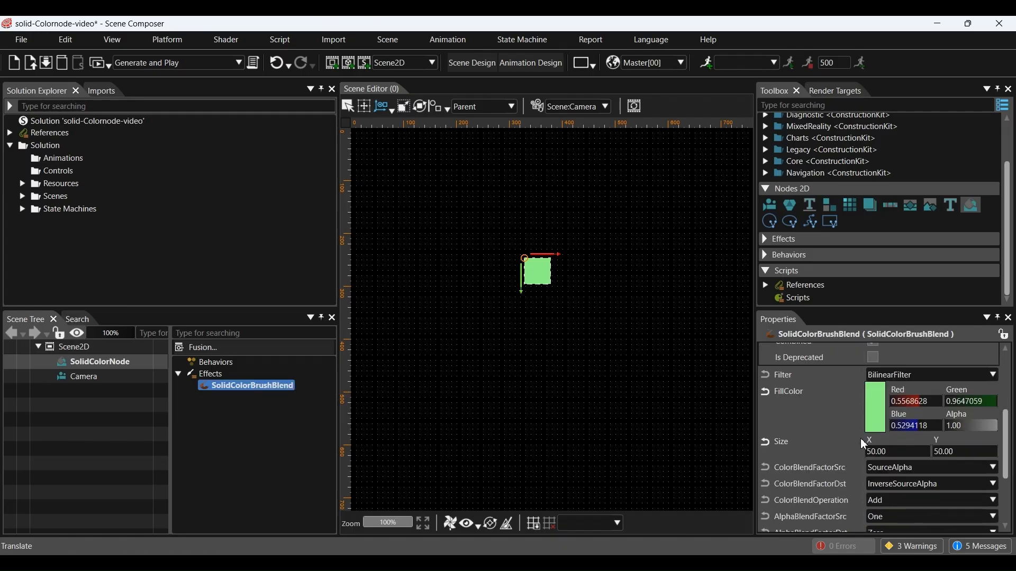
left_click(878, 452)
type("200")
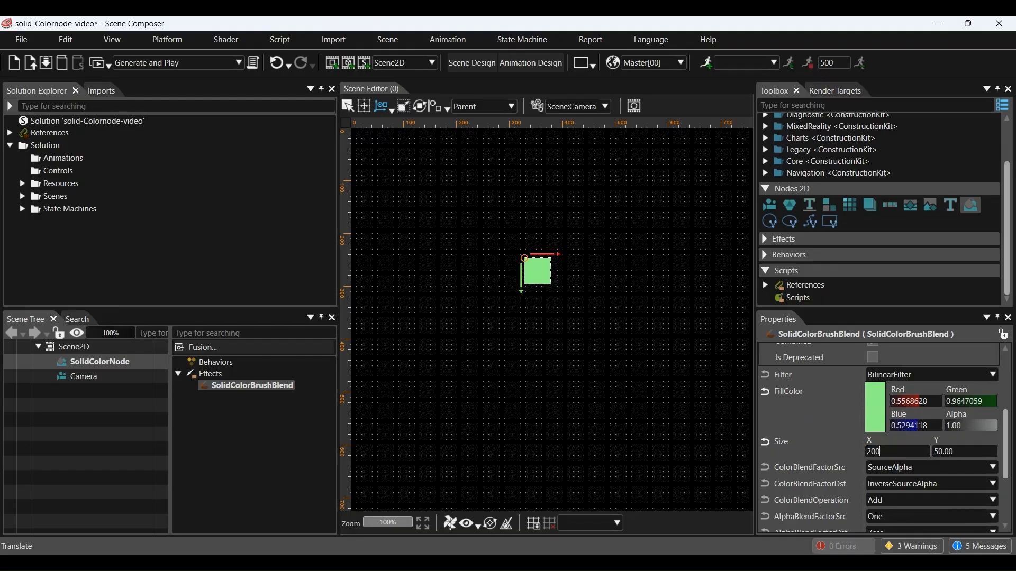
key("Tab")
type("2")
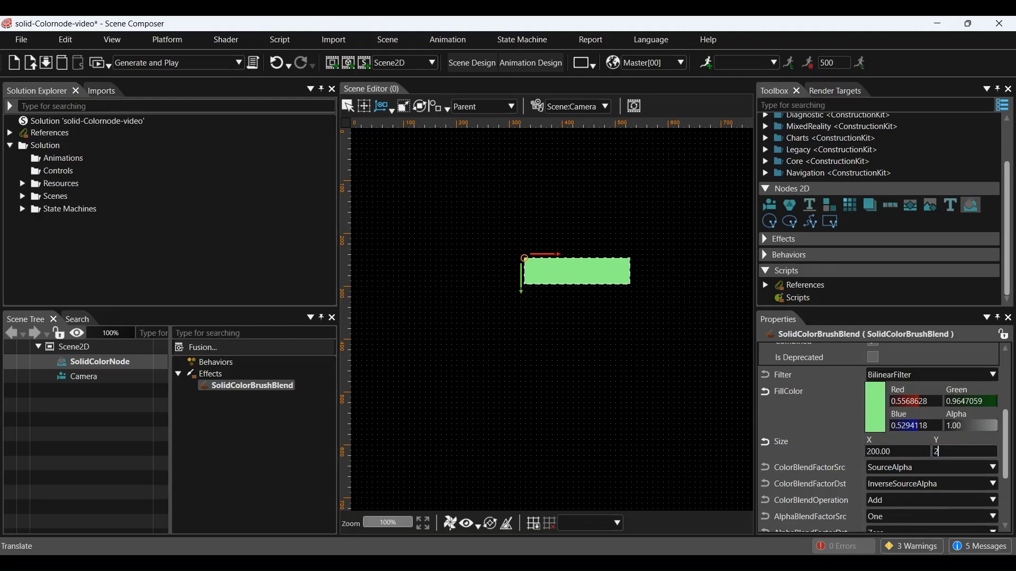
type("00")
key("Return")
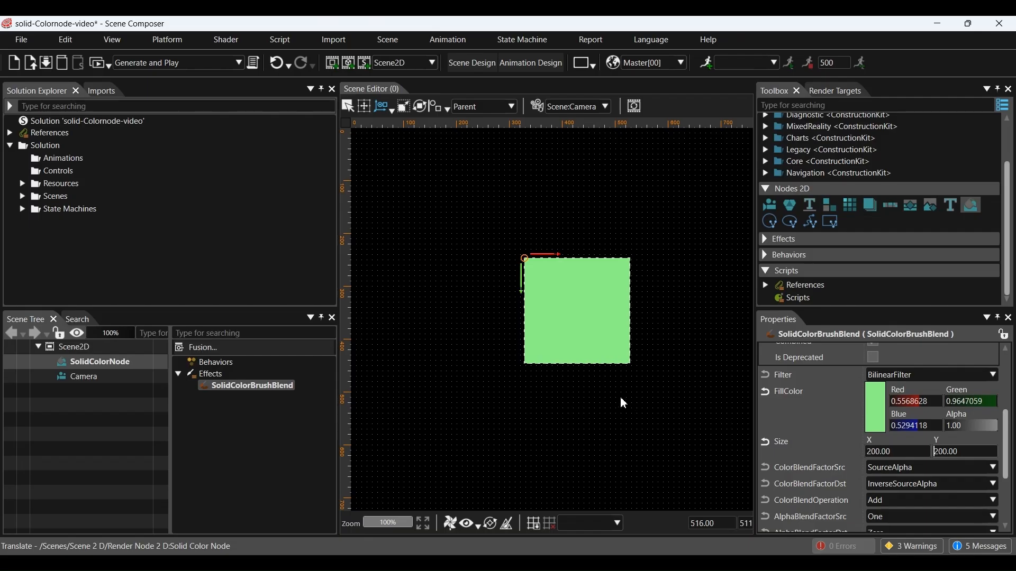
left_click(406, 109)
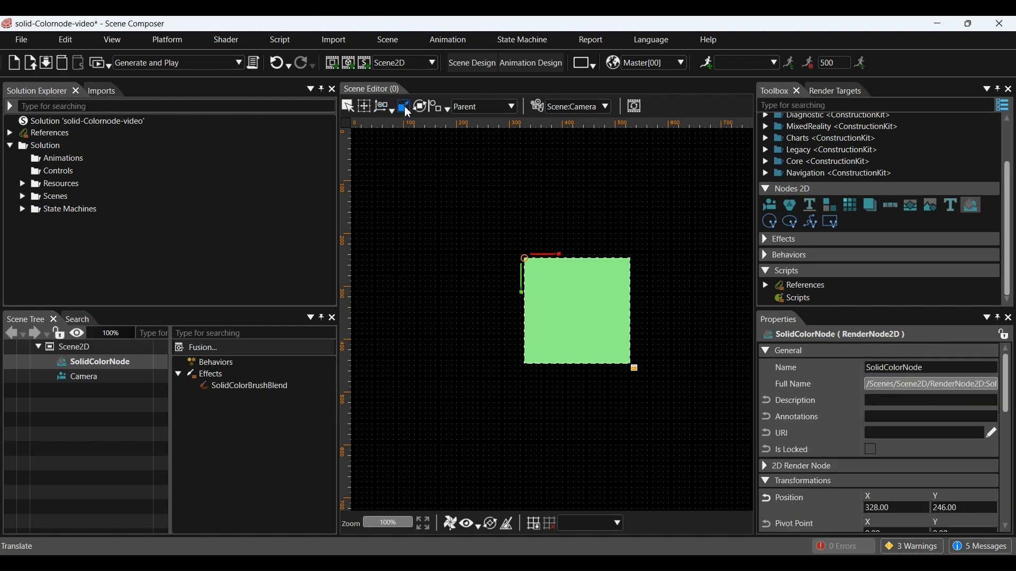
Step: Shrink the green square to about 116 pixels and add a BitmapNode under Scene2D in bitmapnode_video
left_click_drag(635, 369, 617, 350)
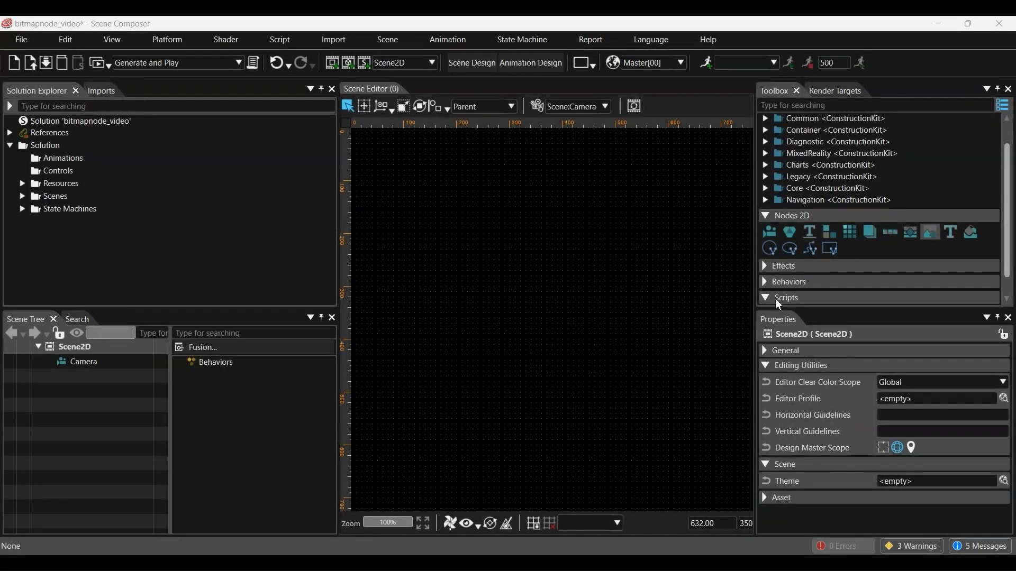
left_click(933, 235)
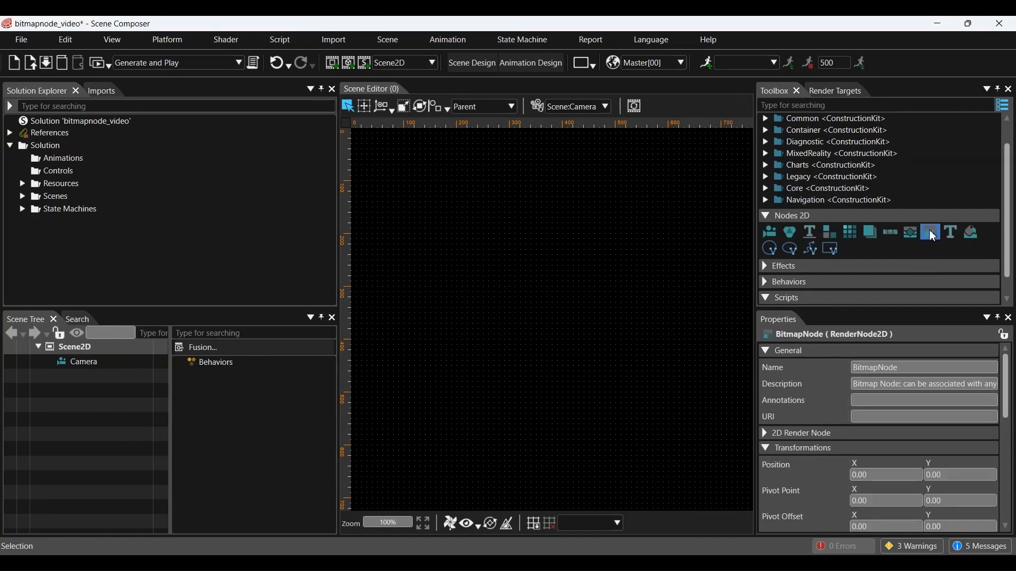
left_click_drag(933, 237, 114, 344)
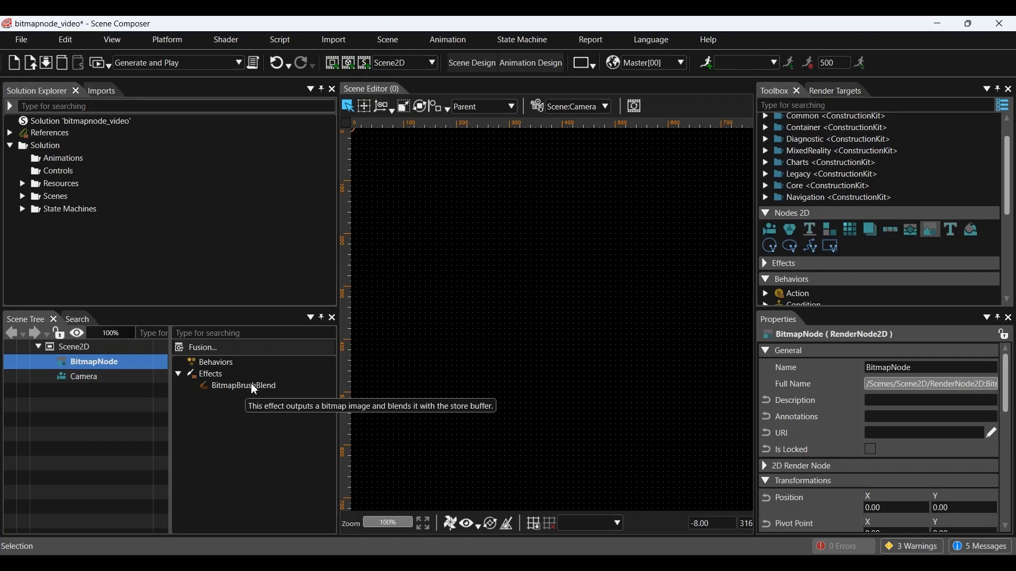
Step: Open the Choose Item dialog for the BitmapBrushBlend image
left_click(251, 384)
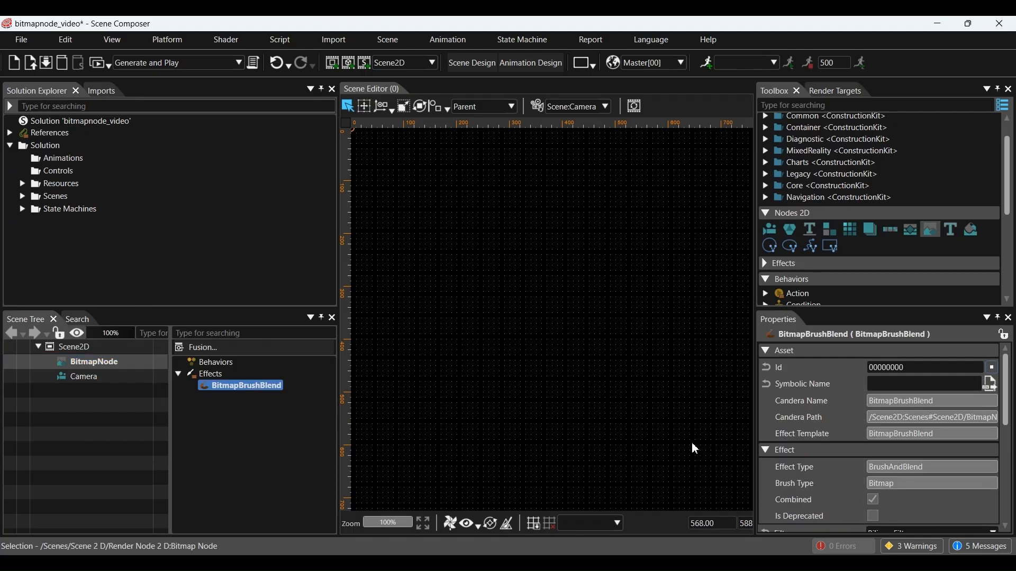
scroll(873, 456, "down", 3)
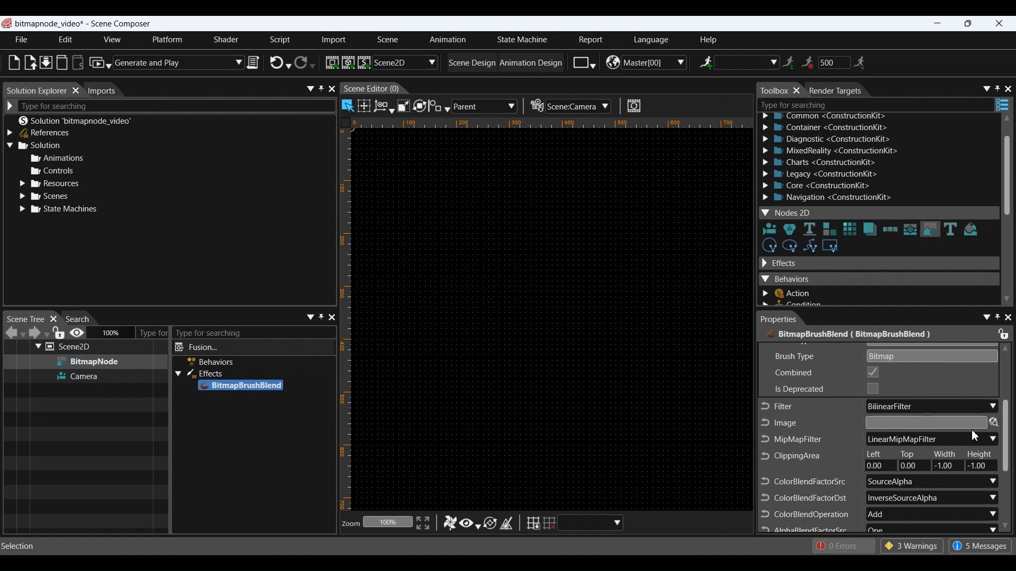
left_click(995, 423)
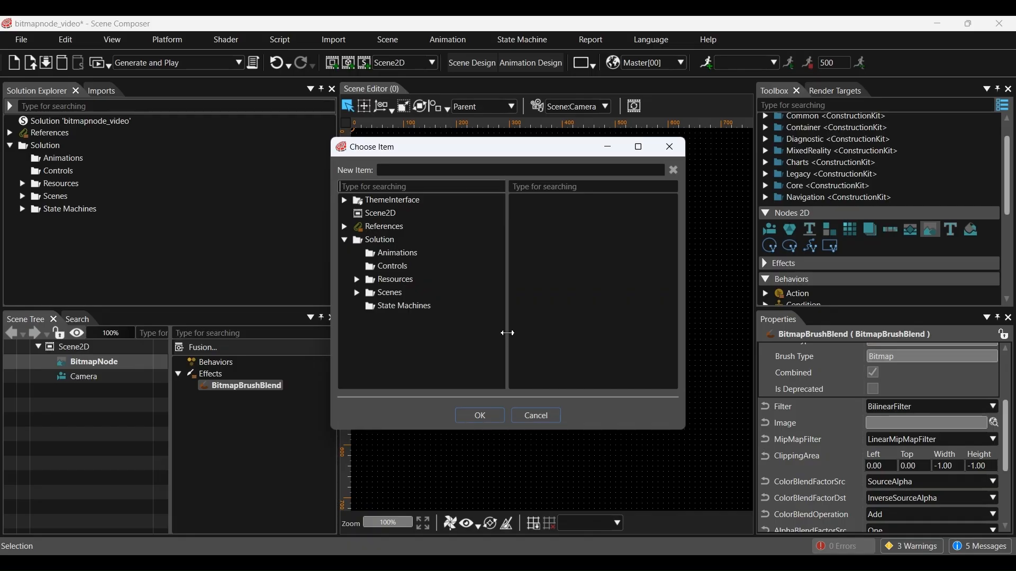
Step: Start a resource import into Resources > Bitmaps, saving the solution first
left_click(358, 281)
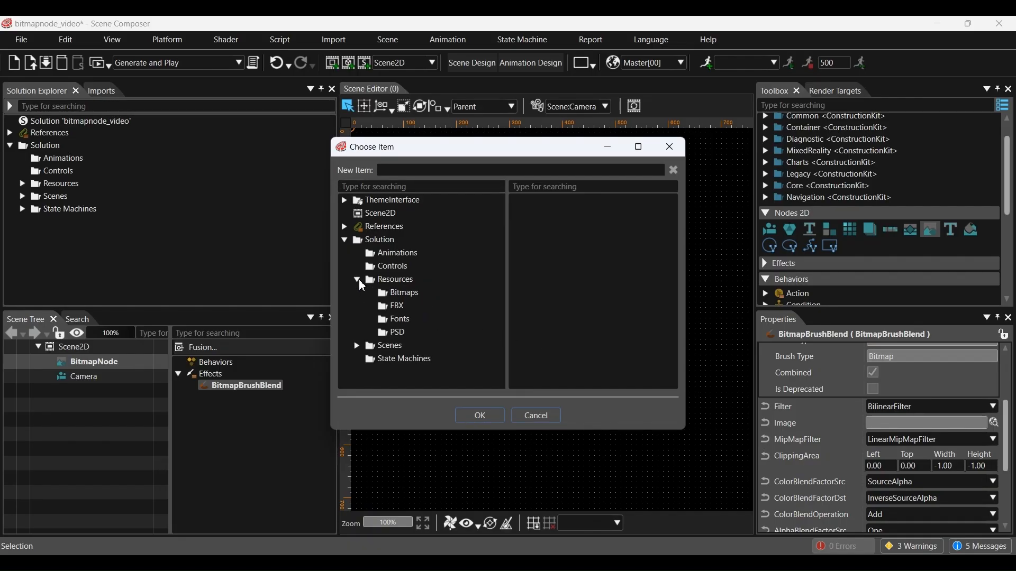
left_click(402, 294)
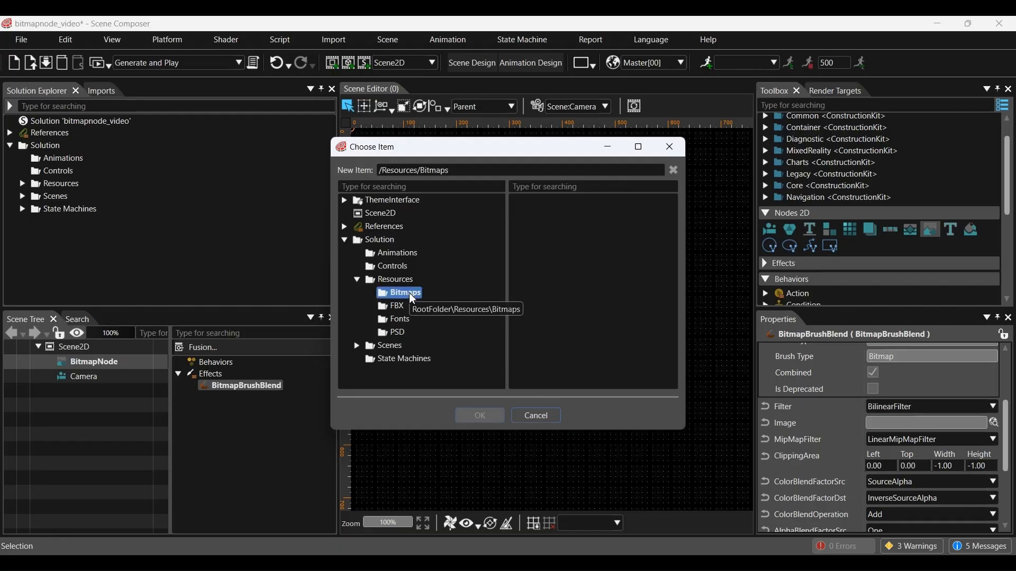
right_click(411, 294)
mouse_move(445, 318)
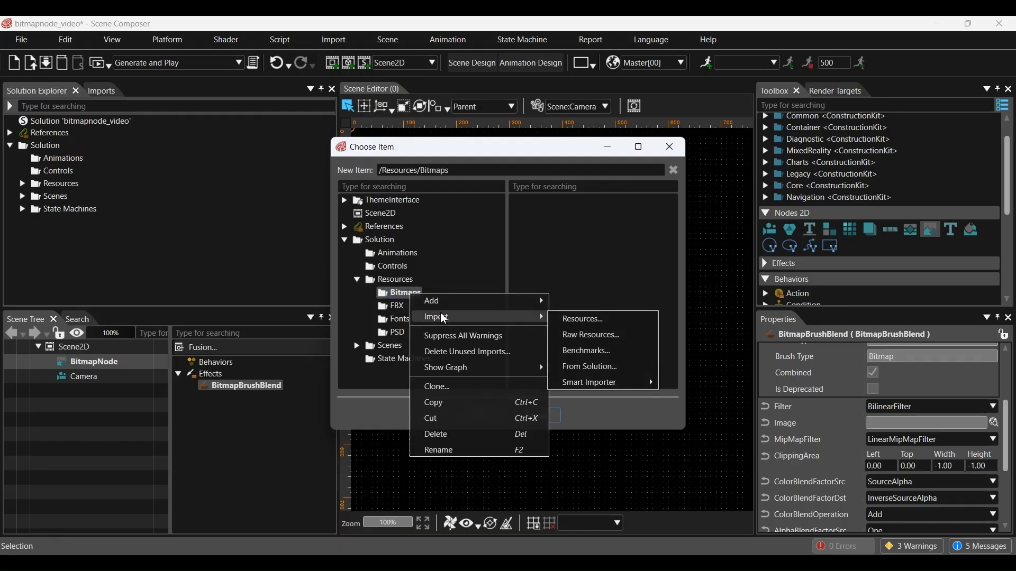
left_click(576, 320)
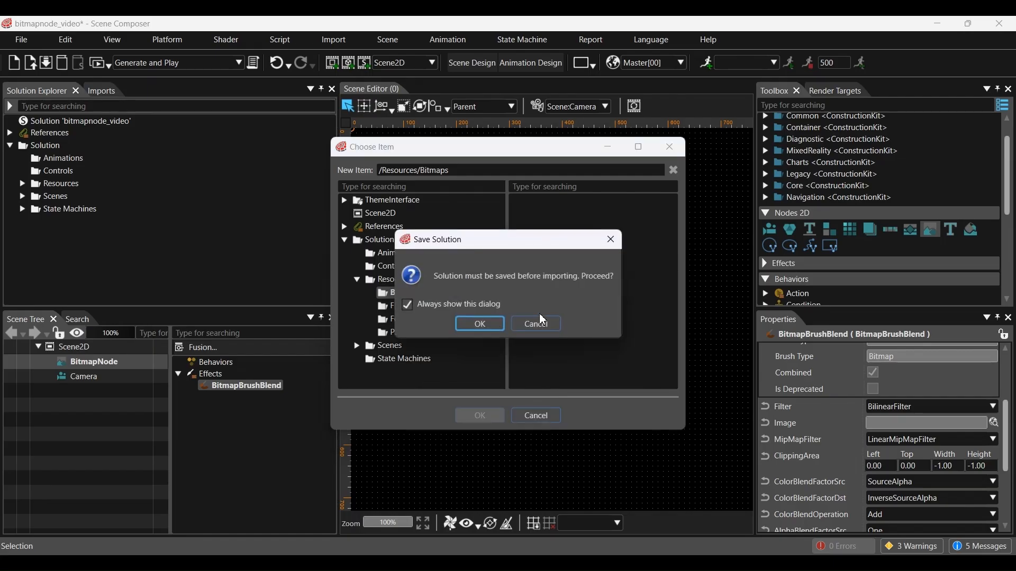
left_click(479, 325)
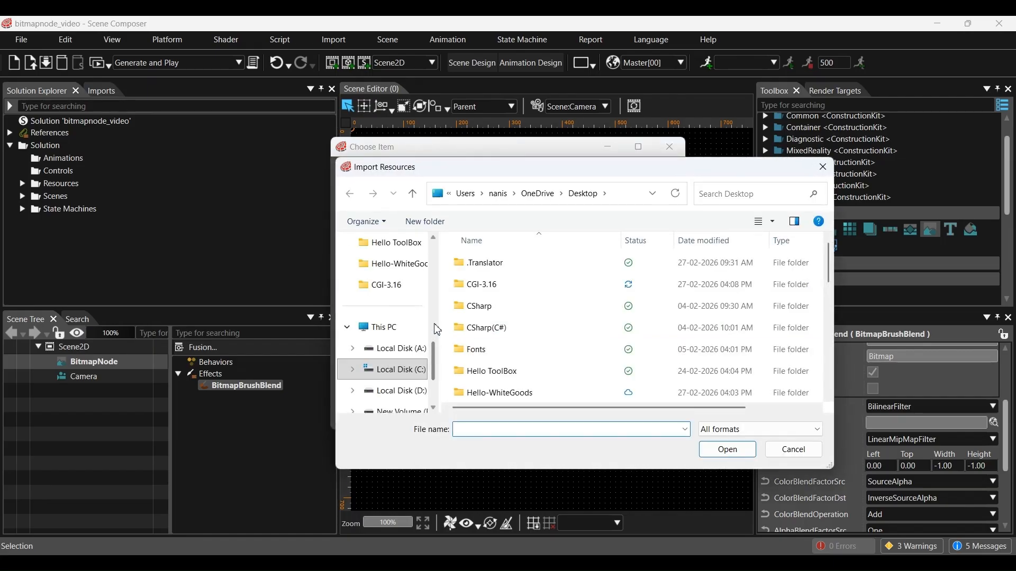
Step: Choose the nature picture from the Desktop for import
scroll(406, 300, "up", 5)
scroll(392, 324, "up", 3)
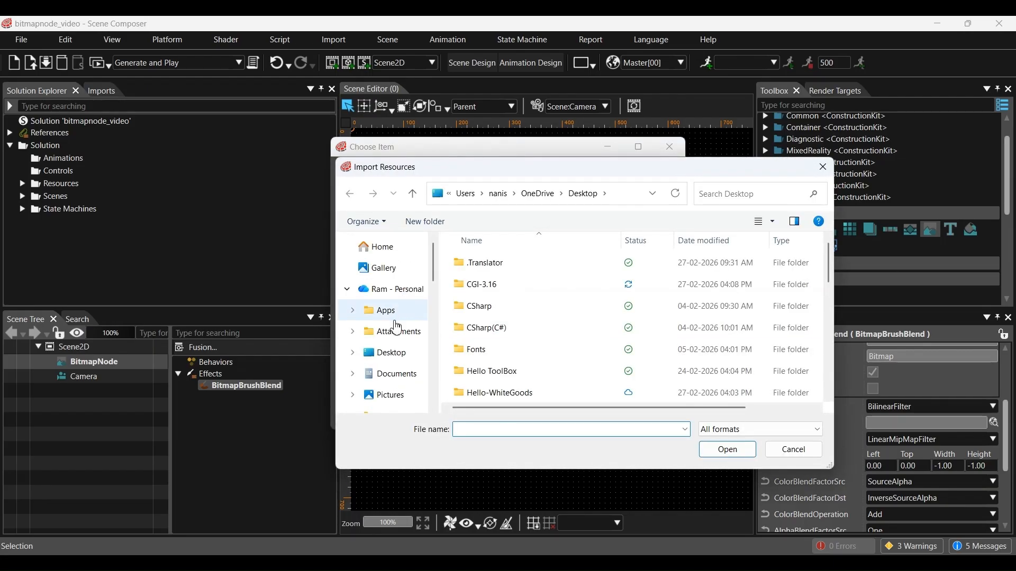
left_click(392, 352)
scroll(582, 334, "down", 5)
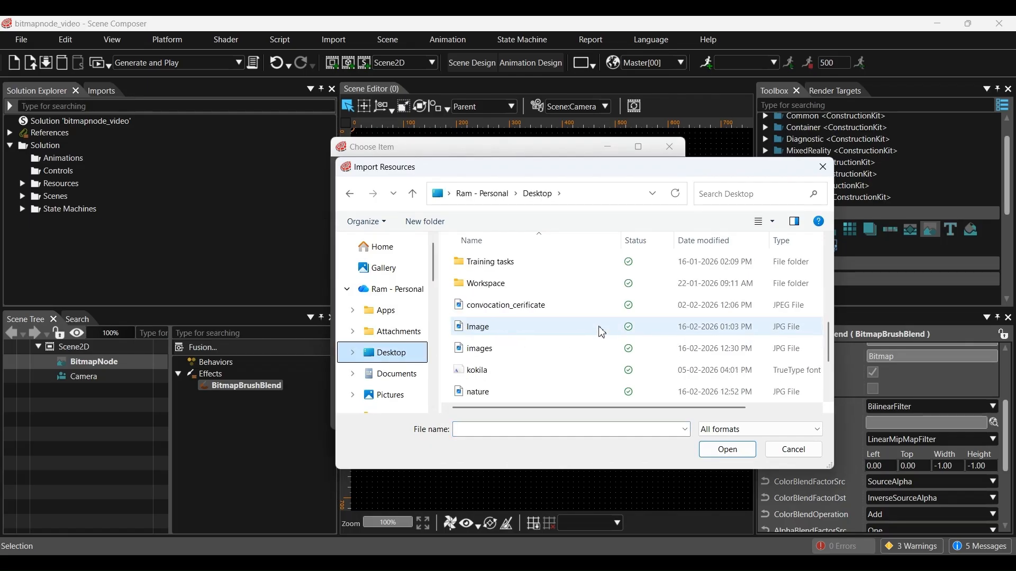
scroll(602, 332, "down", 2)
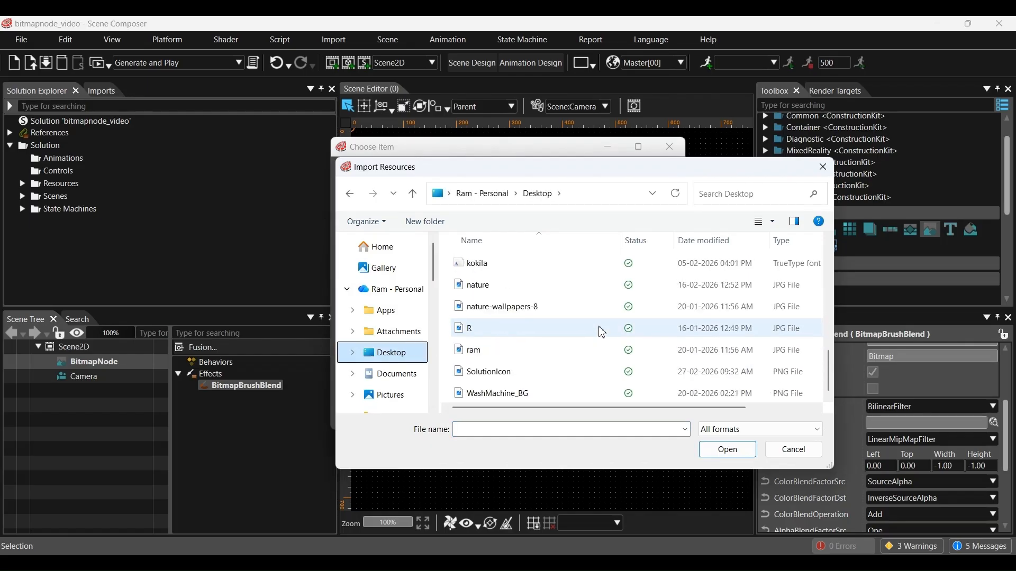
scroll(602, 332, "up", 1)
left_click(545, 349)
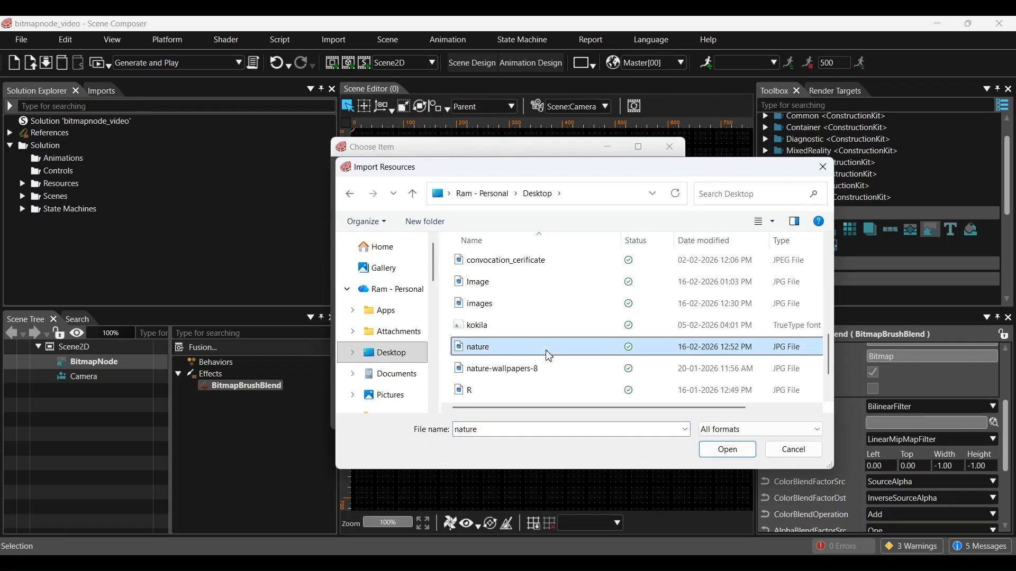
left_click(728, 450)
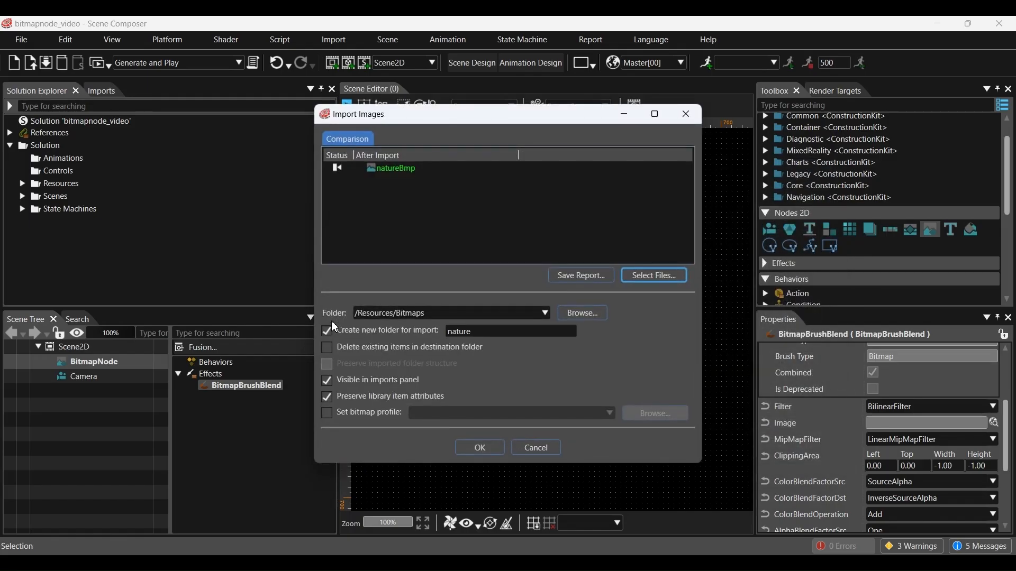
Step: Import natureBmp straight into Bitmaps without a new folder and set it as the brush image
left_click(331, 325)
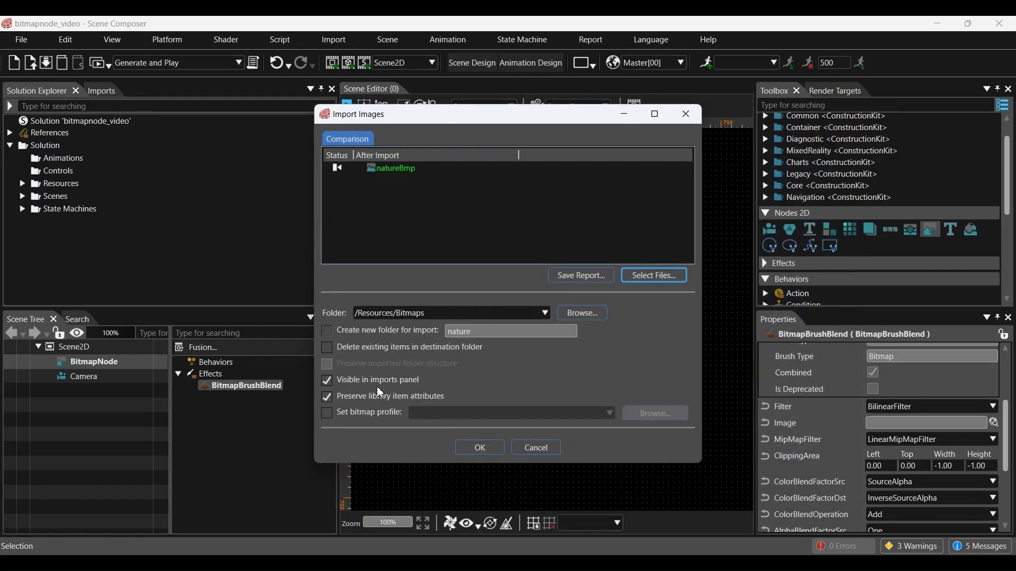
left_click(491, 451)
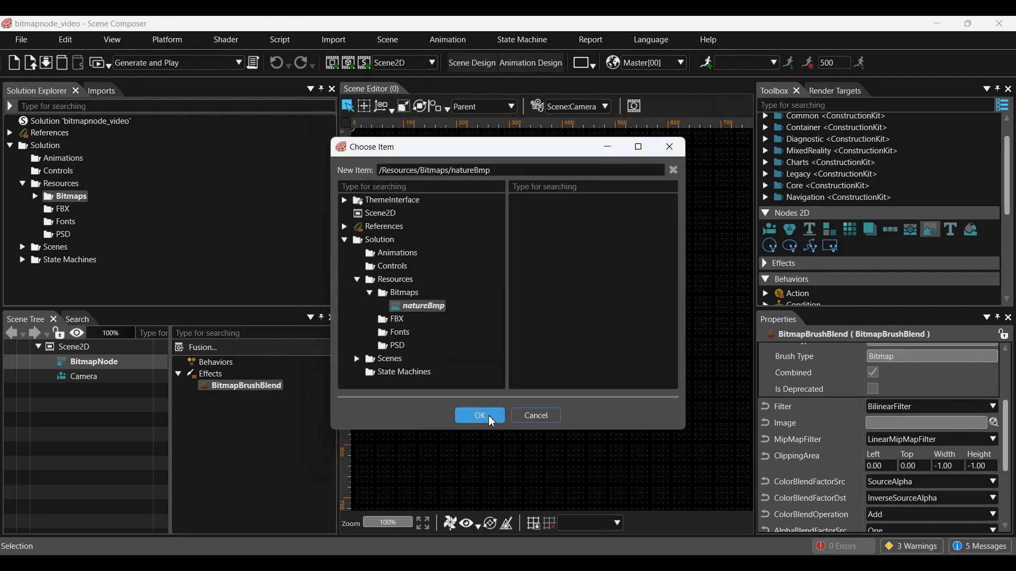
left_click(490, 418)
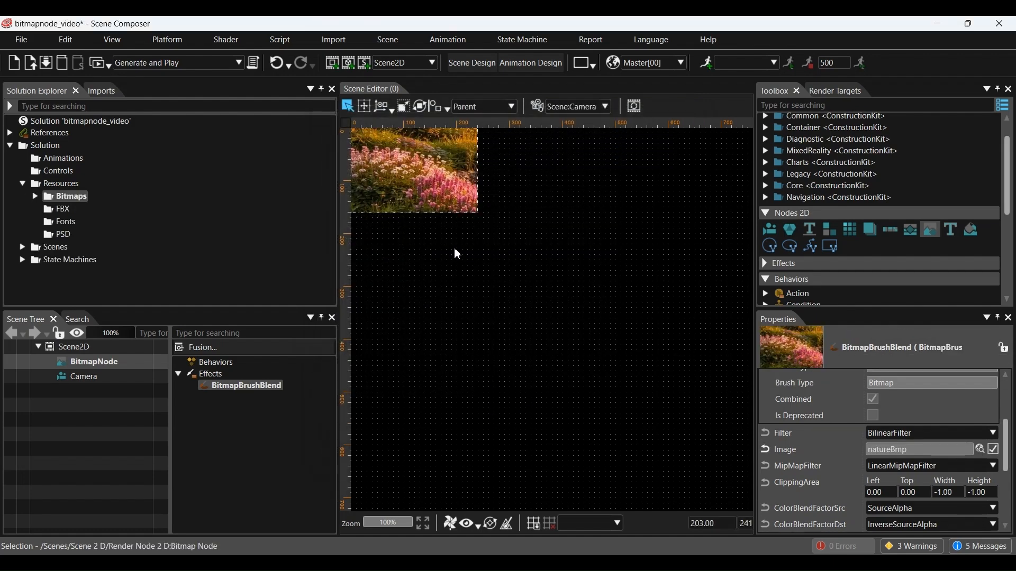
left_click(382, 108)
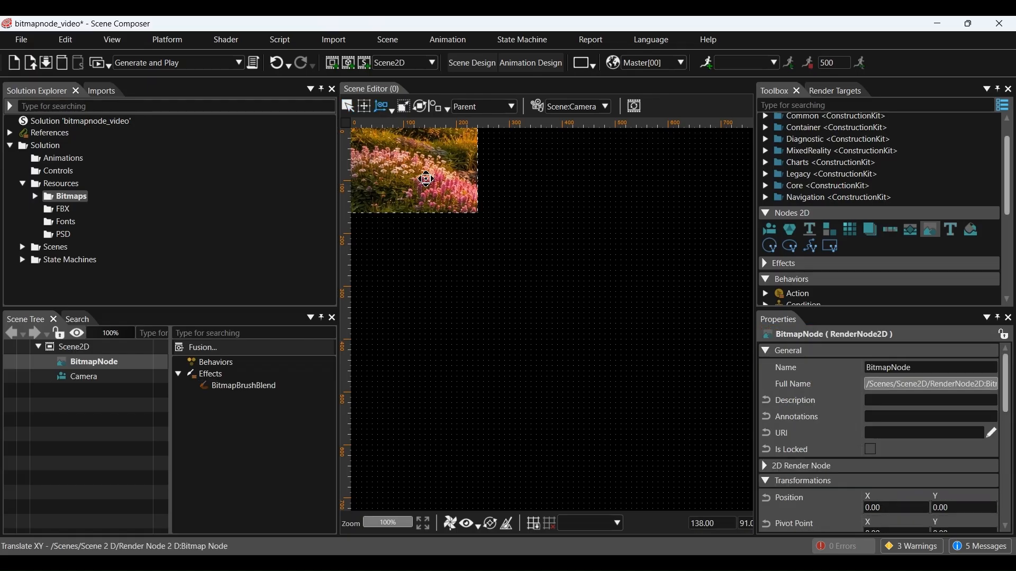
Step: Move the flower bitmap to the scene centre and shrink it slightly from its corner
left_click_drag(408, 159, 574, 308)
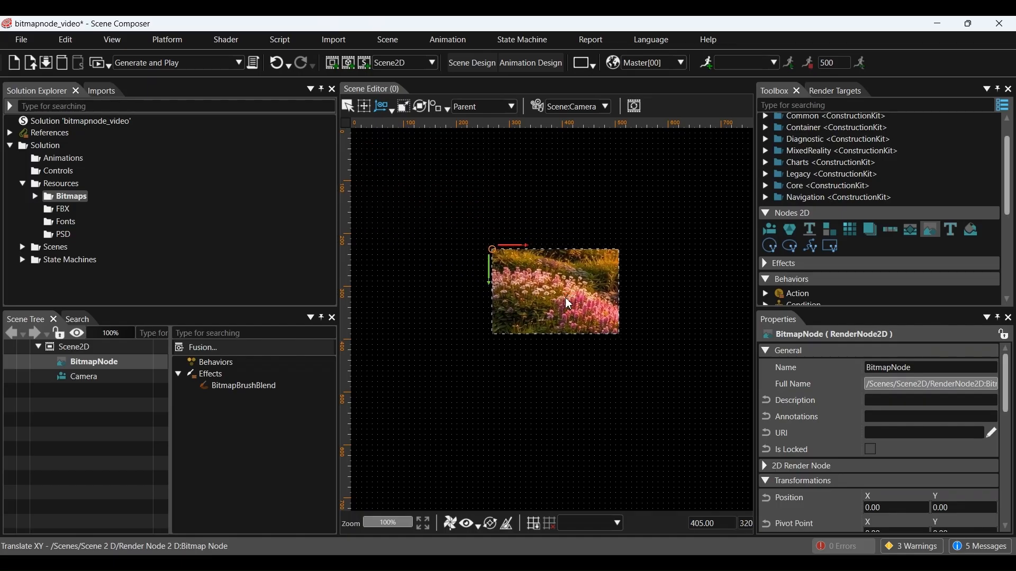
left_click(403, 108)
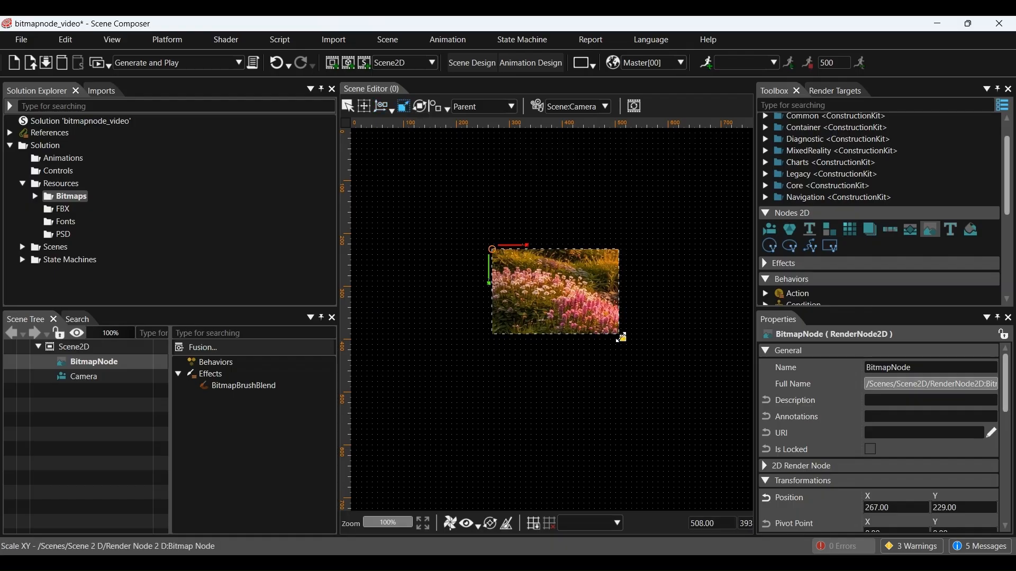
left_click_drag(623, 343, 600, 355)
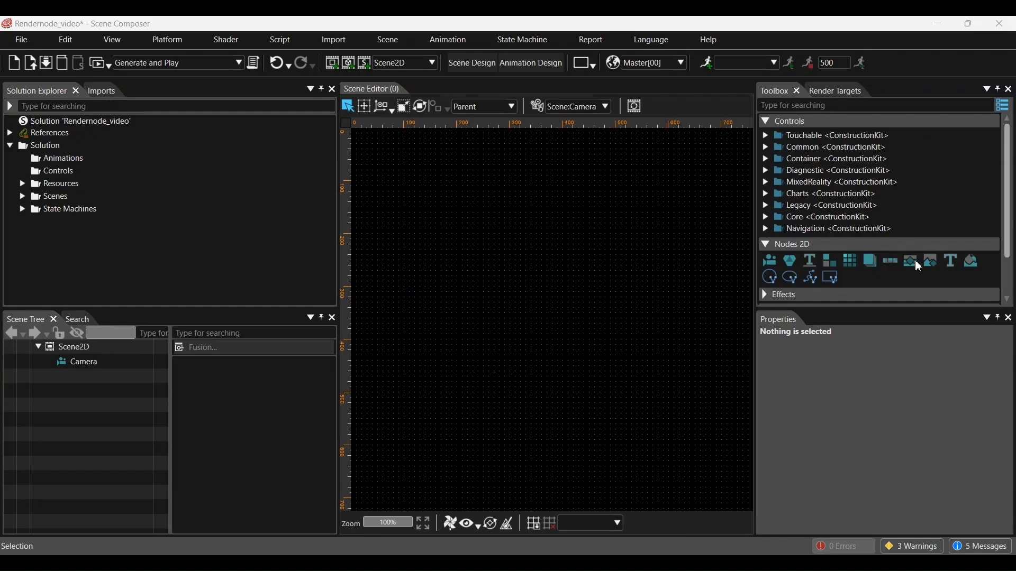
Step: Add a RenderNode to Scene2D and attach a SolidColorBrushBlend effect to it
left_click_drag(911, 260, 125, 352)
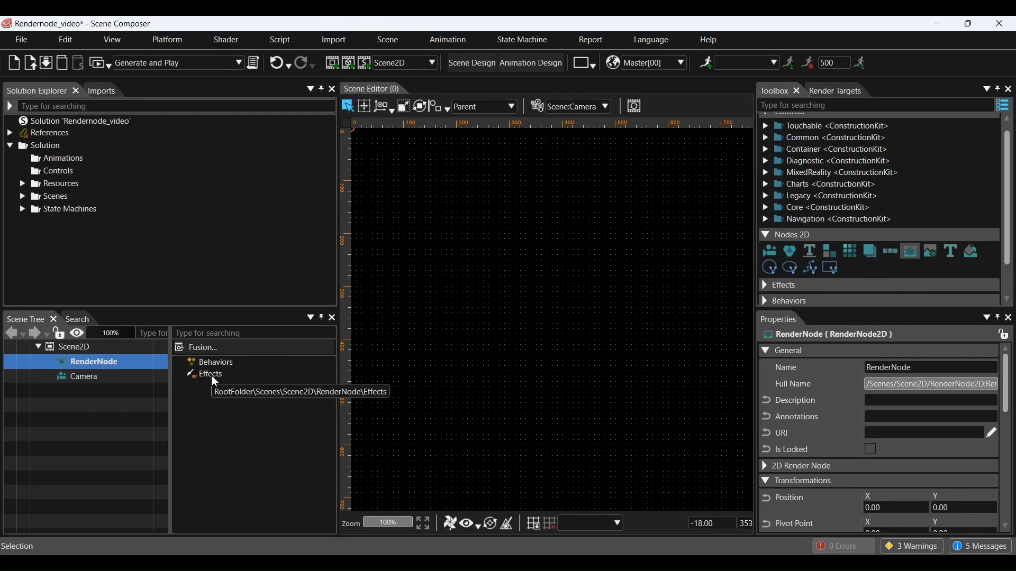
left_click(776, 286)
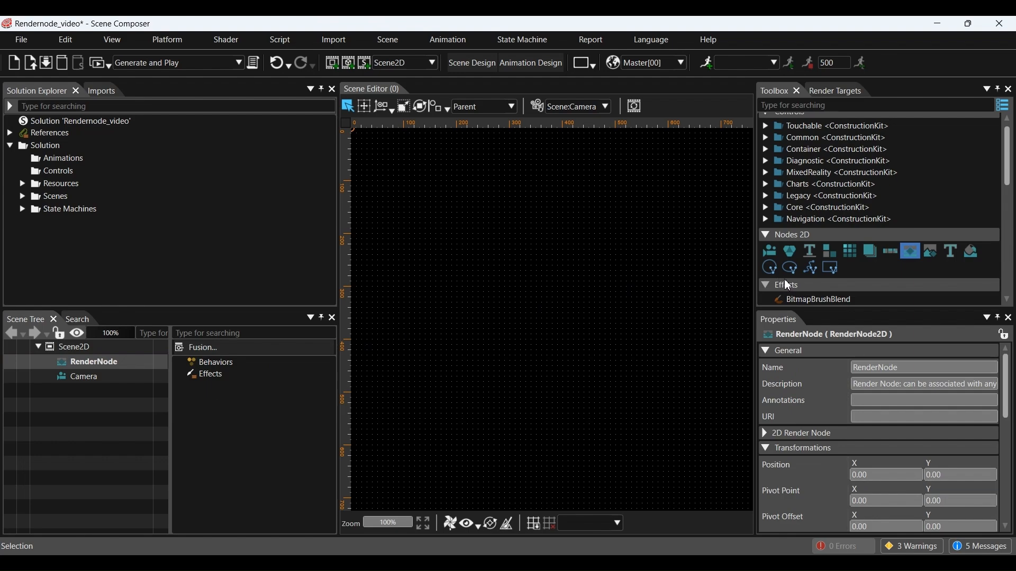
scroll(794, 277, "down", 3)
scroll(809, 270, "down", 8)
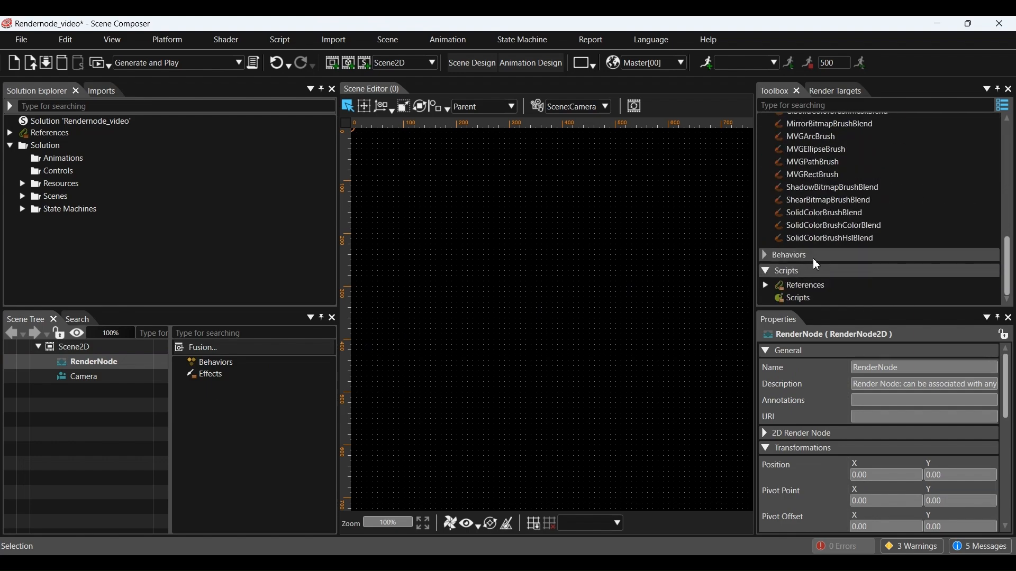
left_click_drag(827, 212, 207, 379)
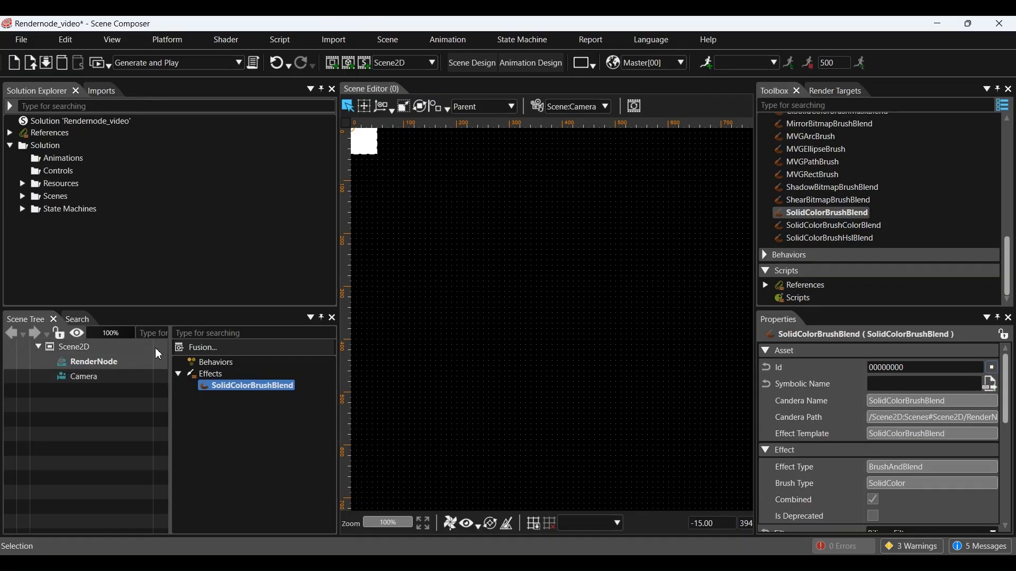
Step: Move the white square toward the canvas centre and select its SolidColorBrushBlend effect
left_click(384, 107)
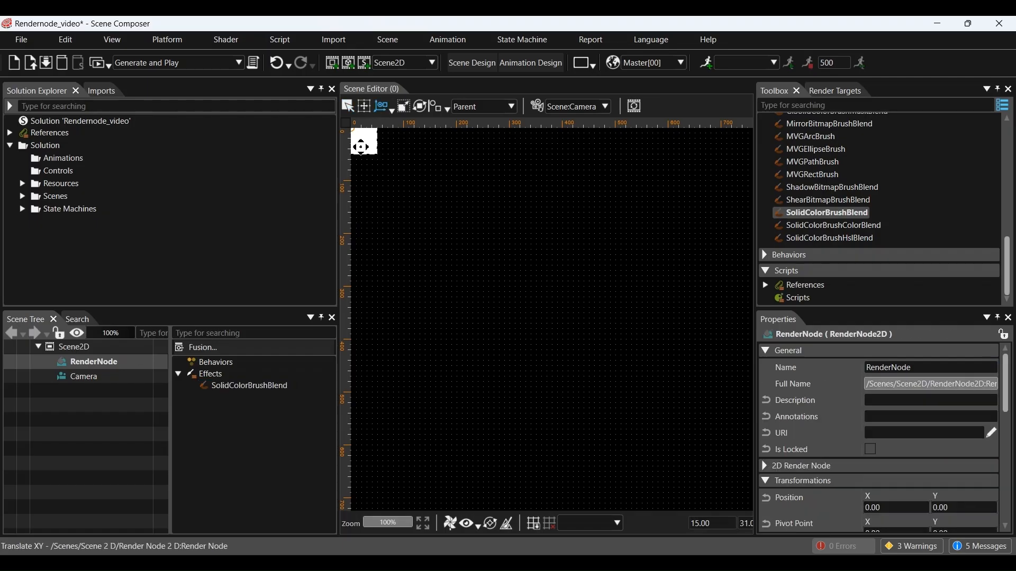
left_click_drag(365, 142, 588, 310)
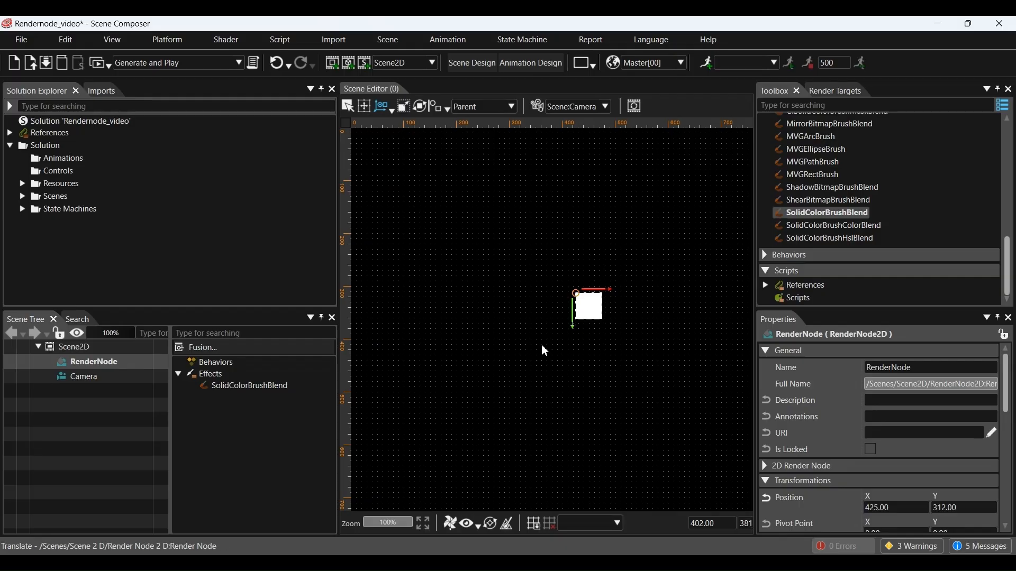
left_click(265, 386)
scroll(871, 458, "down", 2)
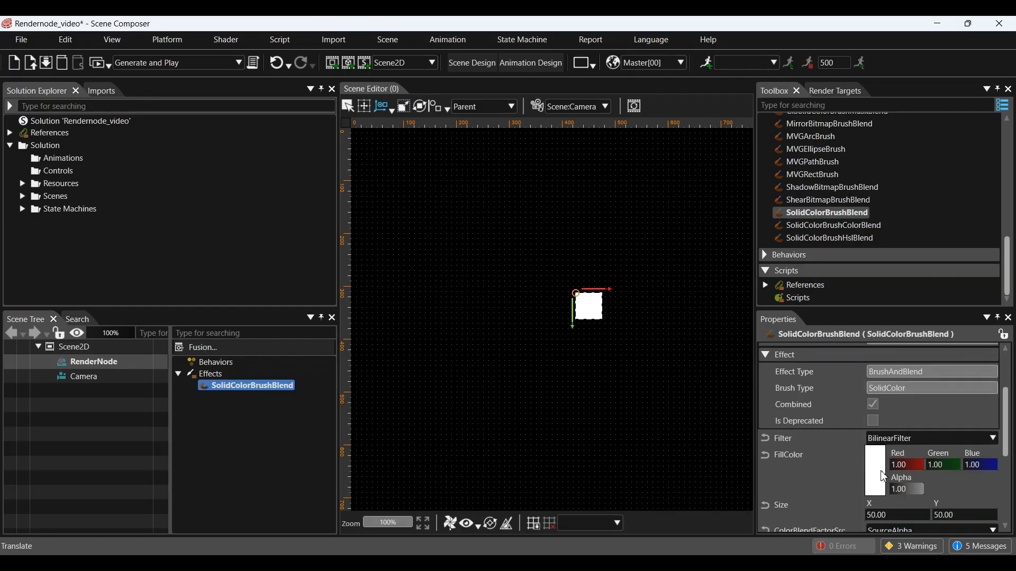
Step: Set the square's FillColor to light green #96EB80
left_click(878, 470)
left_click_drag(580, 106, 362, 137)
left_click(228, 188)
left_click(292, 218)
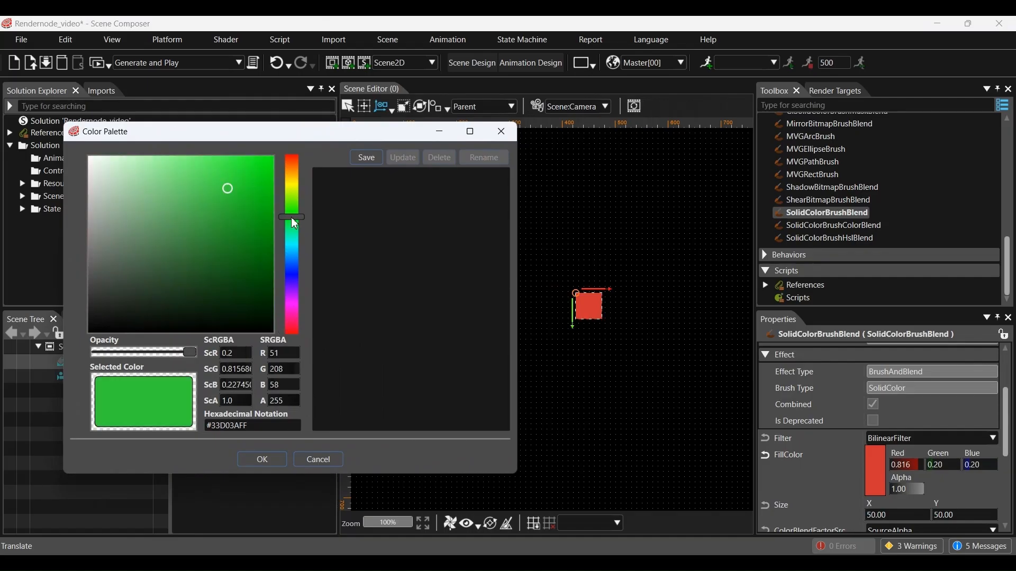
left_click(291, 256)
left_click(291, 275)
left_click(292, 209)
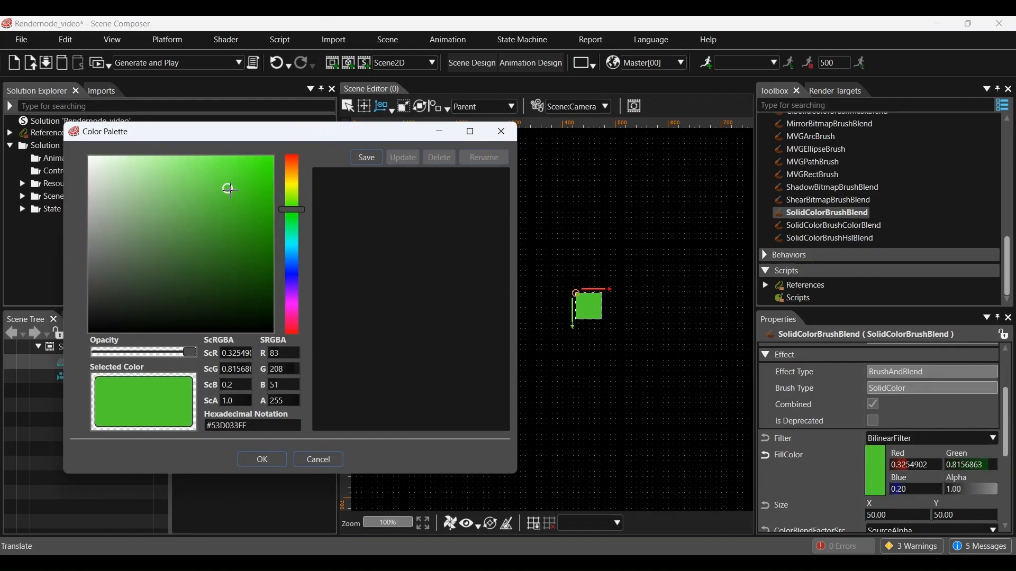
left_click_drag(228, 190, 172, 169)
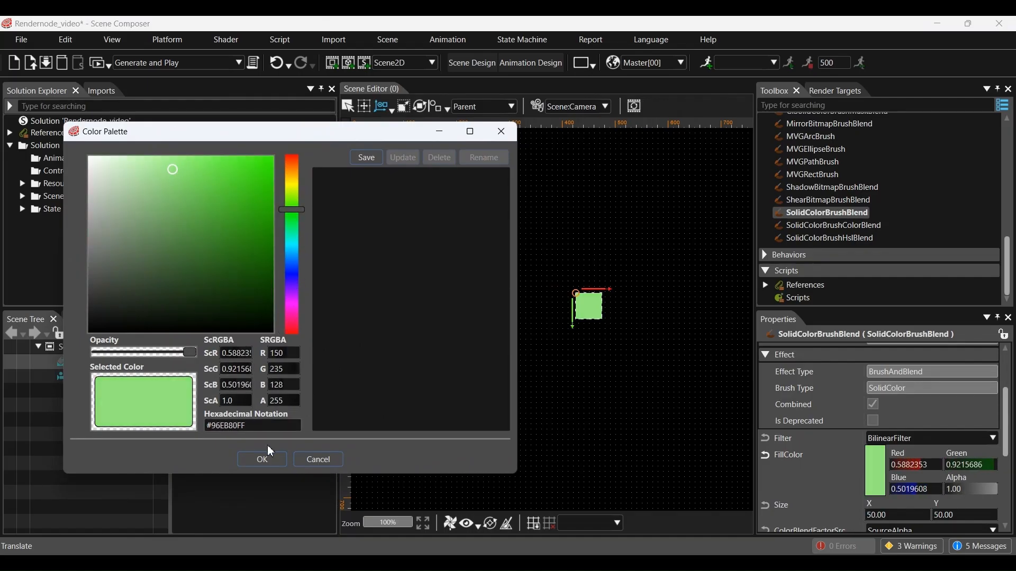
left_click(263, 460)
Step: Set the square's brush Size to 100 by 100
scroll(901, 455, "down", 2)
left_click(902, 453)
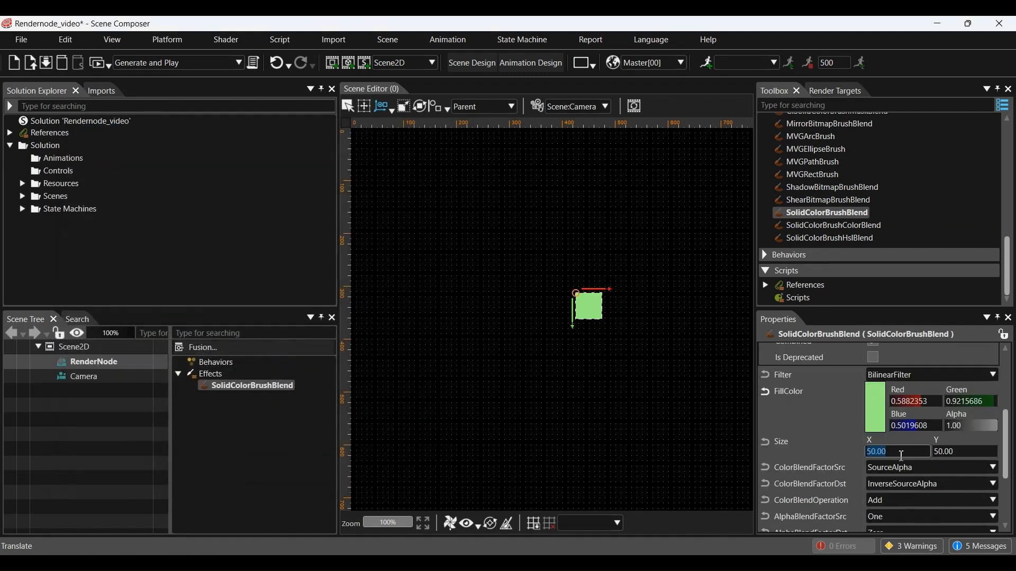
type("100")
key("Tab")
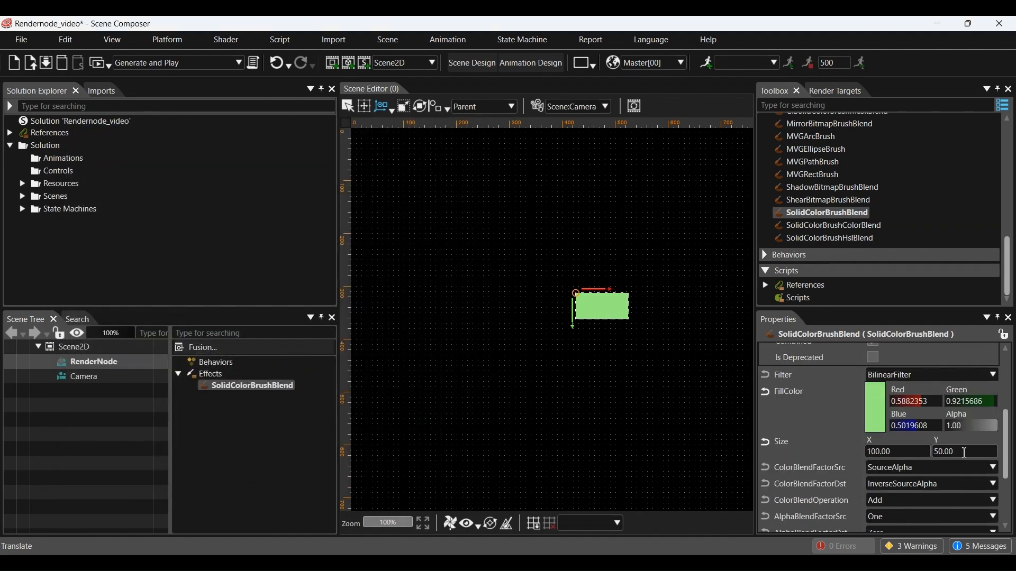
type("10")
key("Return")
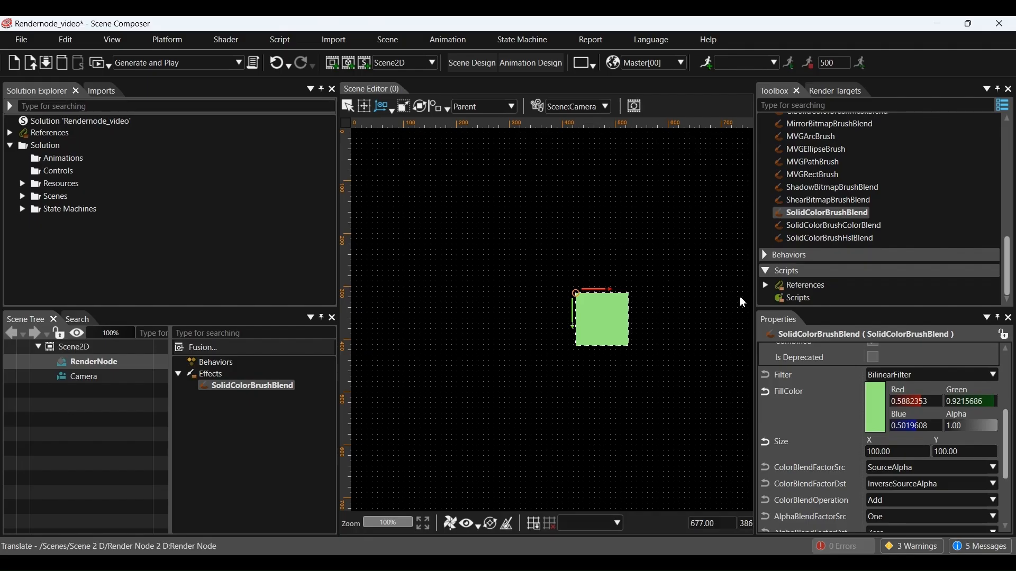
Step: Add a BitmapBrushBlend effect to the RenderNode
scroll(815, 207, "up", 3)
scroll(814, 207, "up", 4)
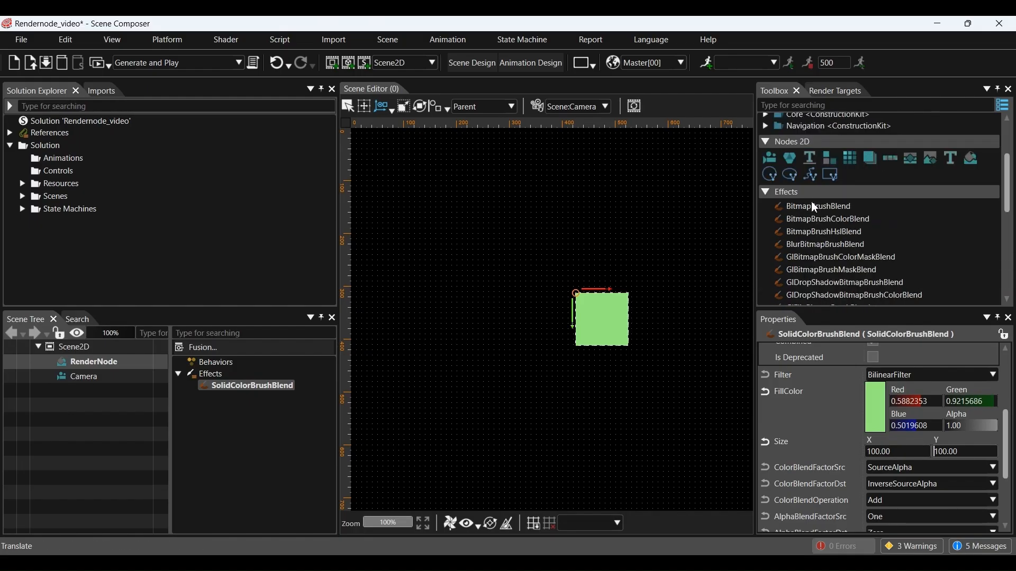
left_click_drag(827, 205, 217, 382)
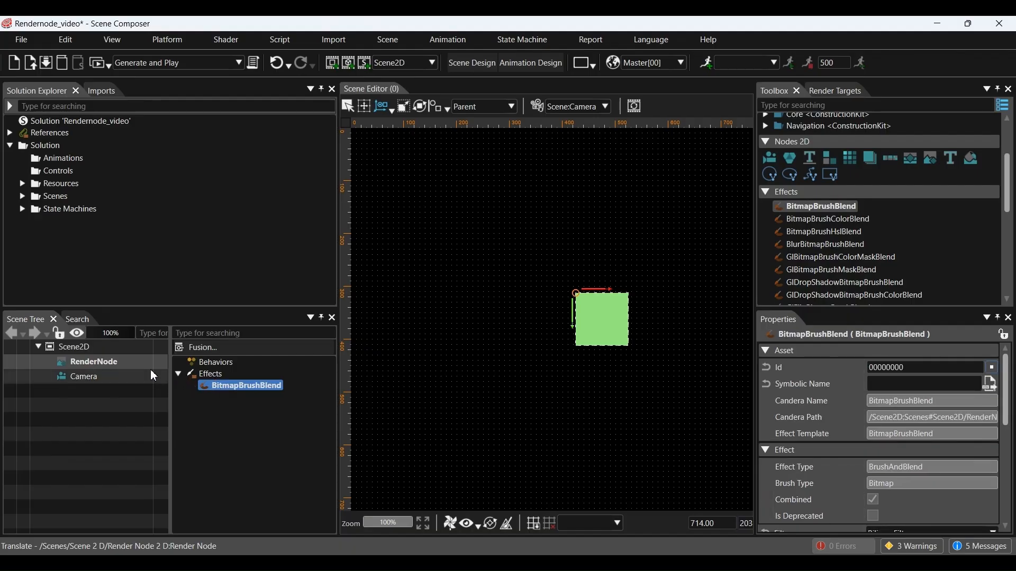
Step: Set natureBmp from Resources > Bitmaps as the bitmap brush image
left_click(64, 365)
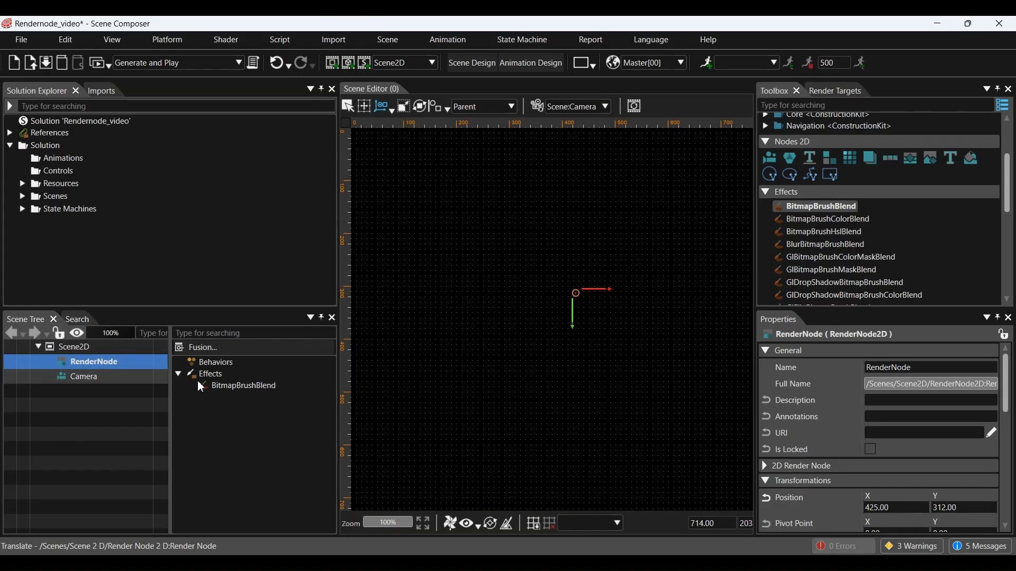
left_click(238, 387)
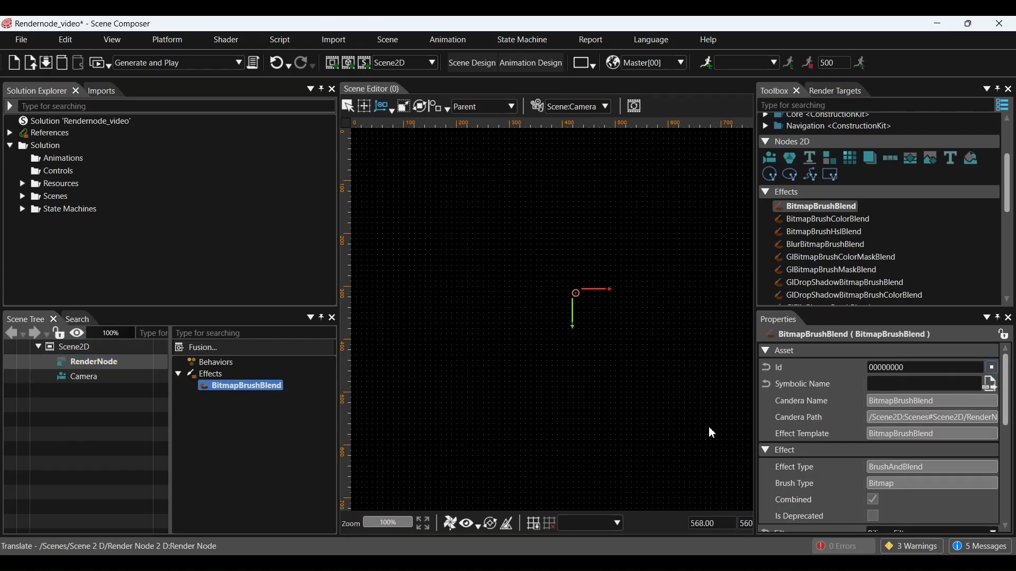
scroll(784, 428, "down", 3)
scroll(788, 433, "down", 1)
left_click(995, 455)
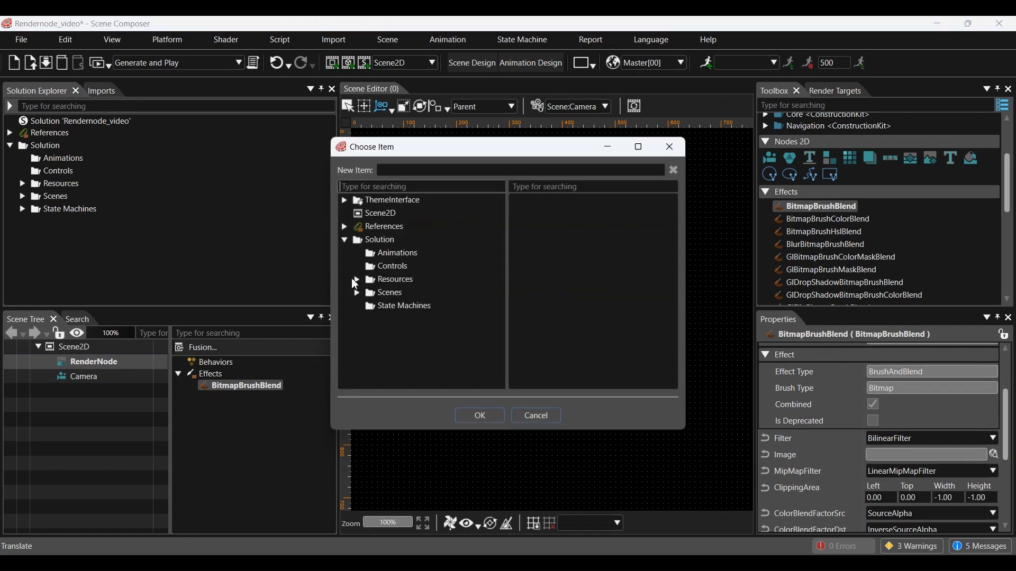
left_click(357, 279)
left_click(370, 293)
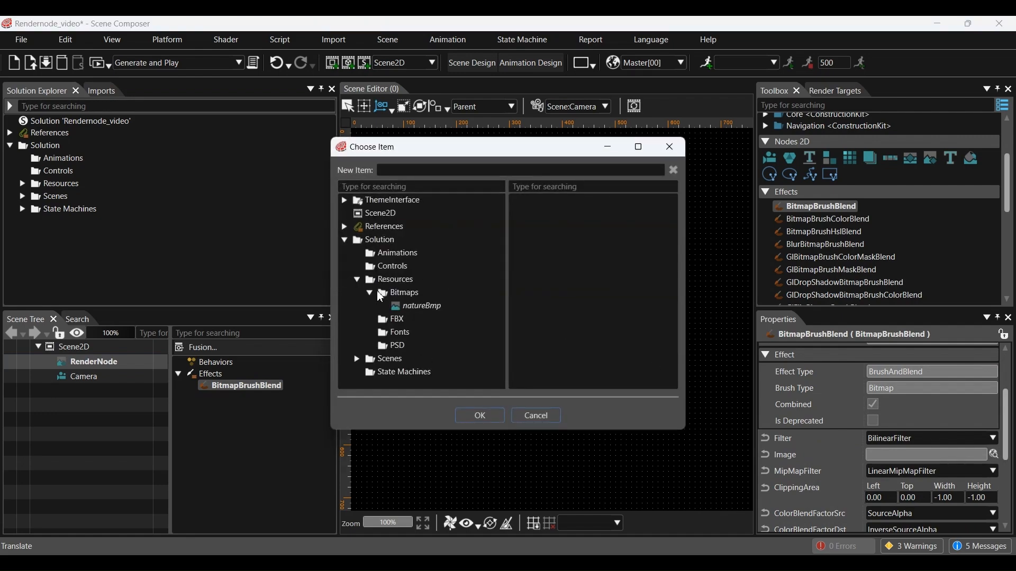
left_click(414, 307)
left_click(479, 416)
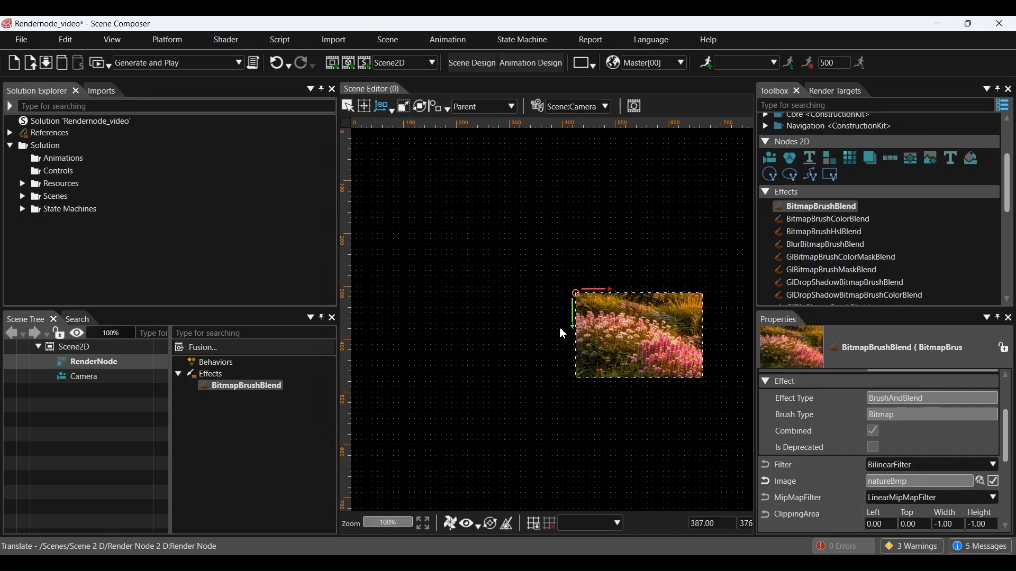
Step: Nudge and slightly shrink the flower picture, then replace the effect with BitmapBrushColorBlend
mouse_move(600, 325)
left_mouse_down()
mouse_move(594, 277)
mouse_move(525, 276)
mouse_move(525, 362)
mouse_move(617, 357)
mouse_move(585, 328)
left_mouse_up()
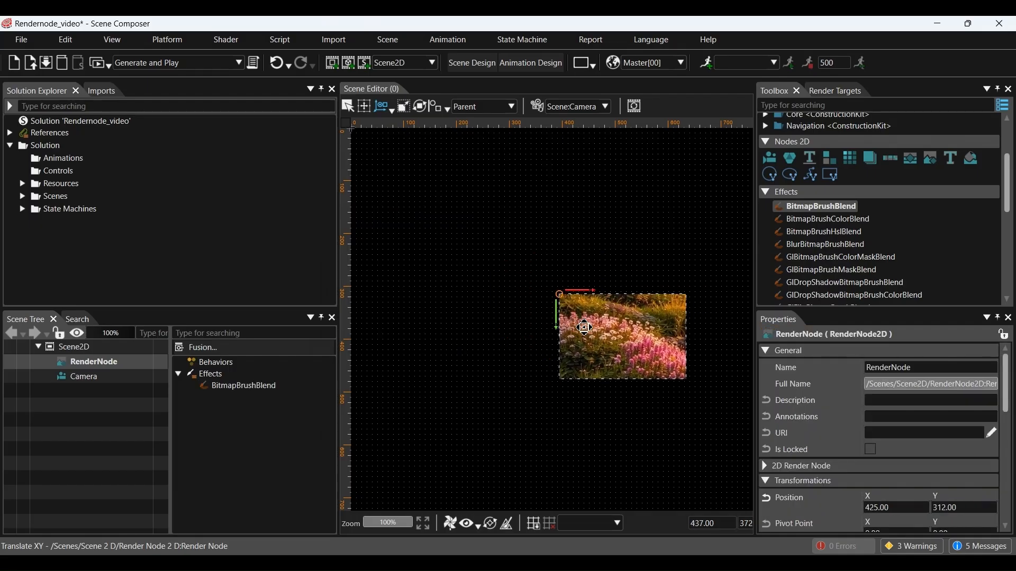
left_click(405, 109)
mouse_move(687, 381)
left_mouse_down()
mouse_move(630, 344)
mouse_move(716, 403)
mouse_move(642, 352)
mouse_move(684, 380)
left_mouse_up()
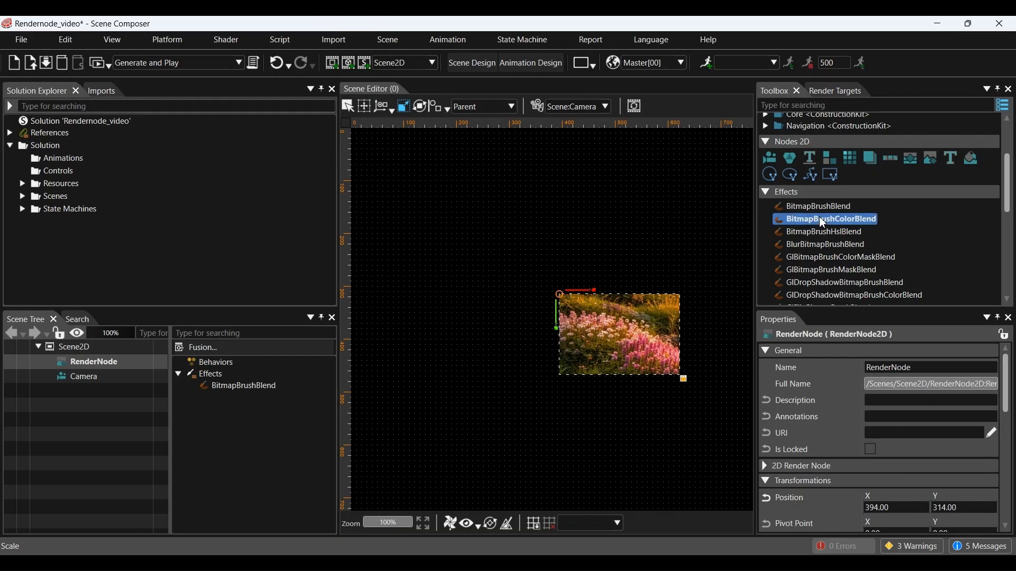
left_click_drag(819, 218, 203, 383)
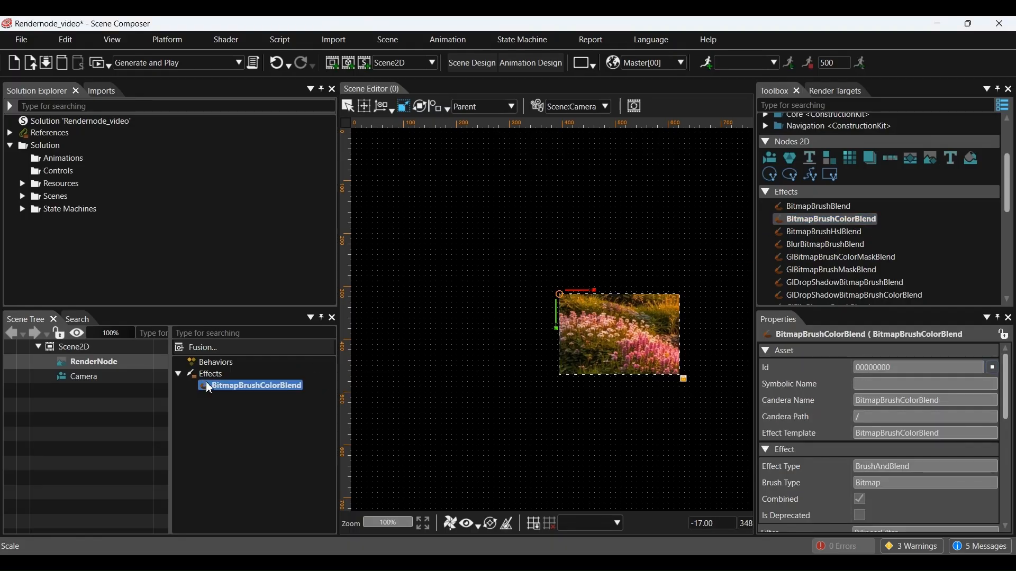
Step: Set the BitmapBrushColorBlend Color to magenta, tinting the flower picture
scroll(840, 434, "down", 3)
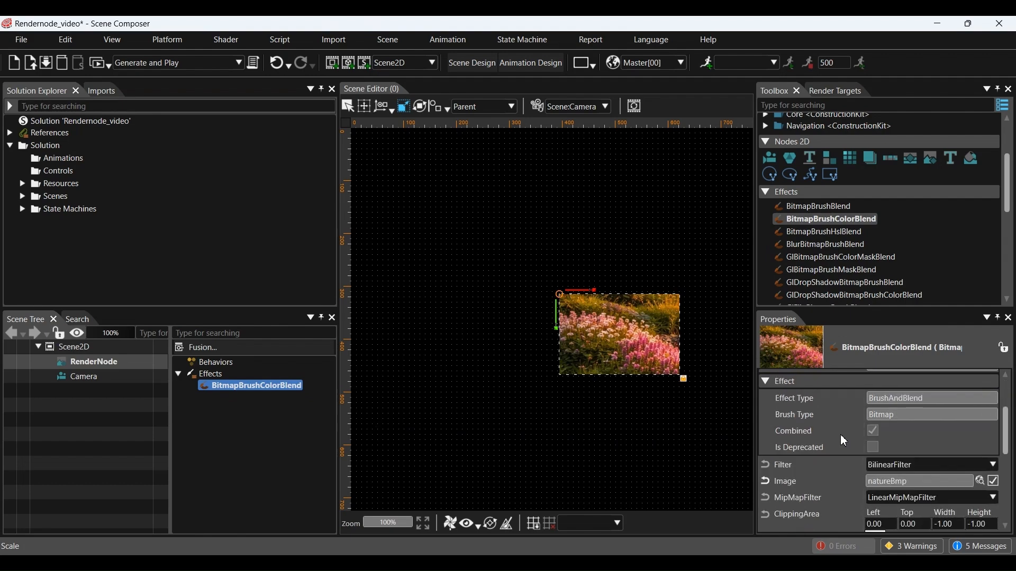
scroll(840, 434, "down", 2)
left_click(875, 461)
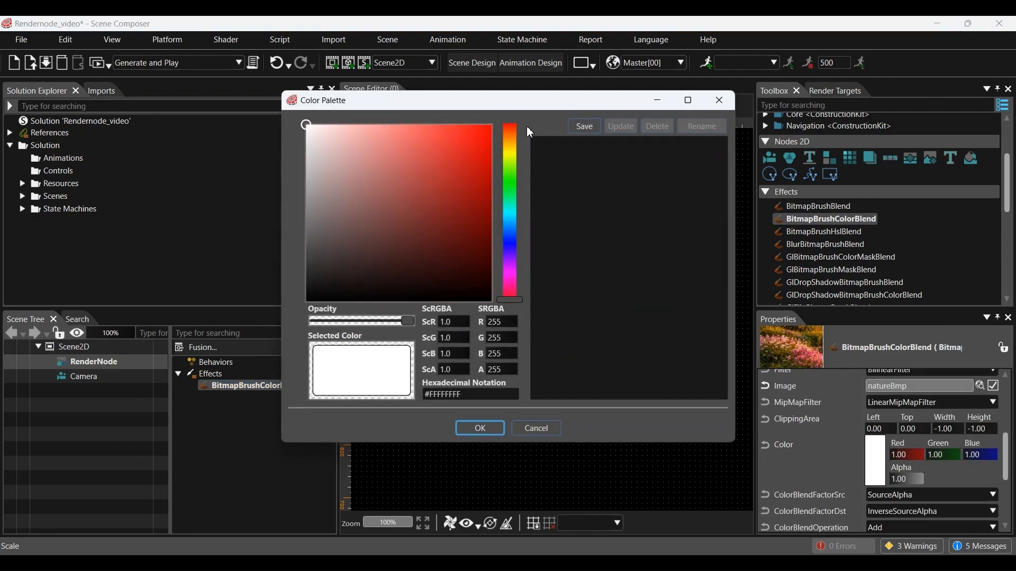
left_click_drag(536, 103, 305, 130)
left_click(215, 176)
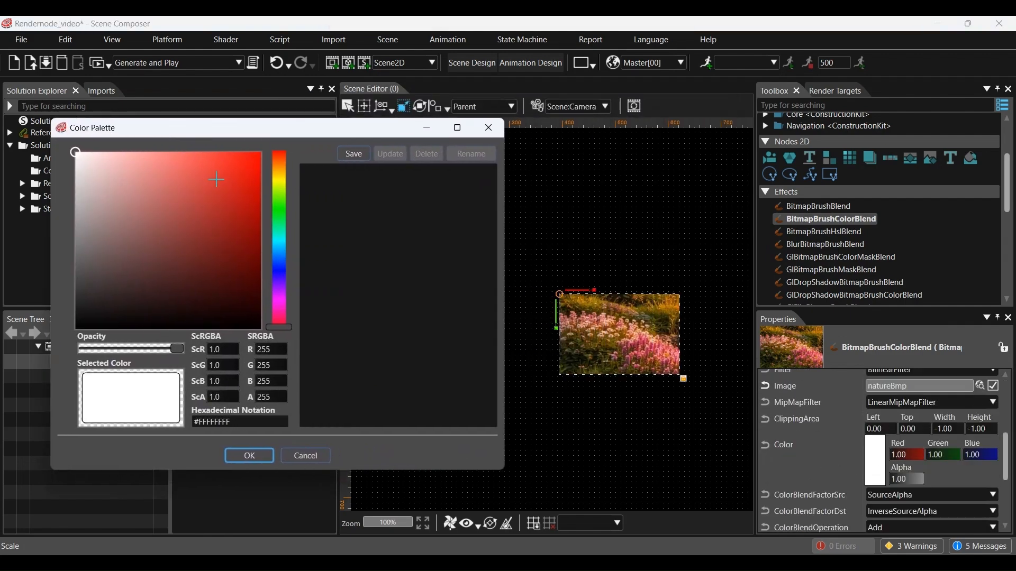
left_click(279, 209)
left_click_drag(279, 210, 282, 278)
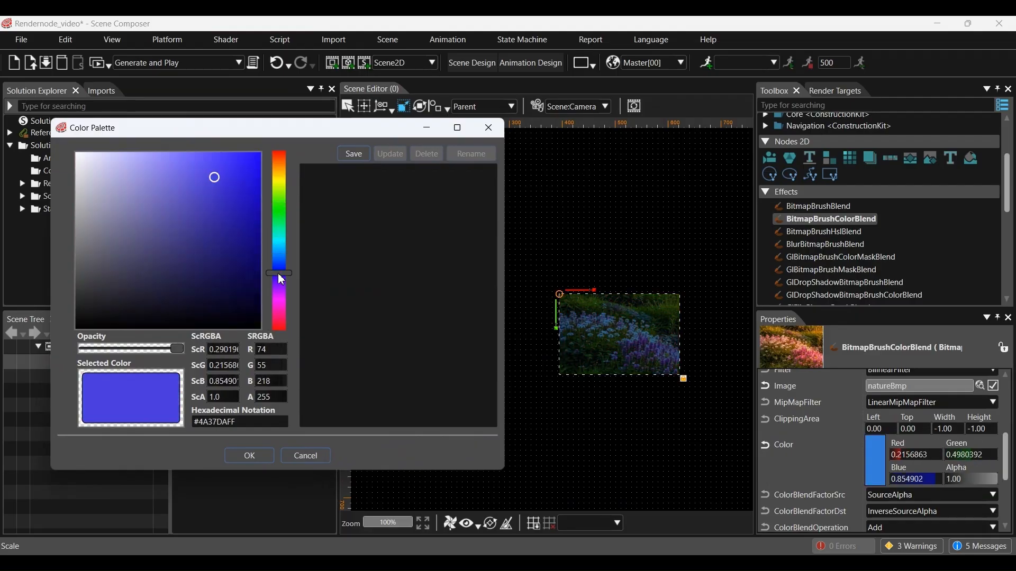
left_click(277, 300)
left_click(259, 455)
Step: Try Zero and SourceColor as the source blend factor, then keep SourceAlpha
scroll(825, 469, "down", 1)
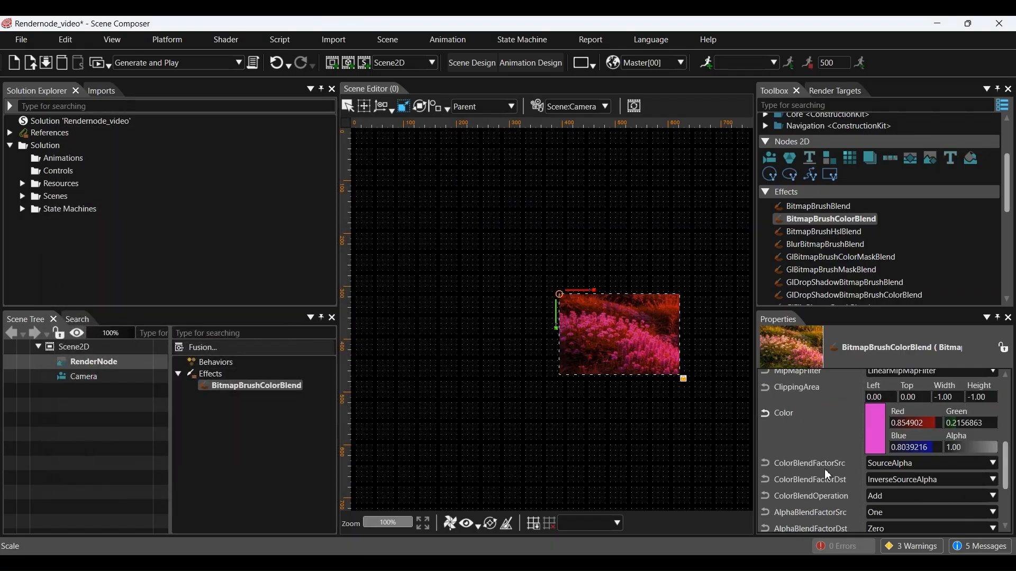
left_click(891, 462)
left_click(887, 316)
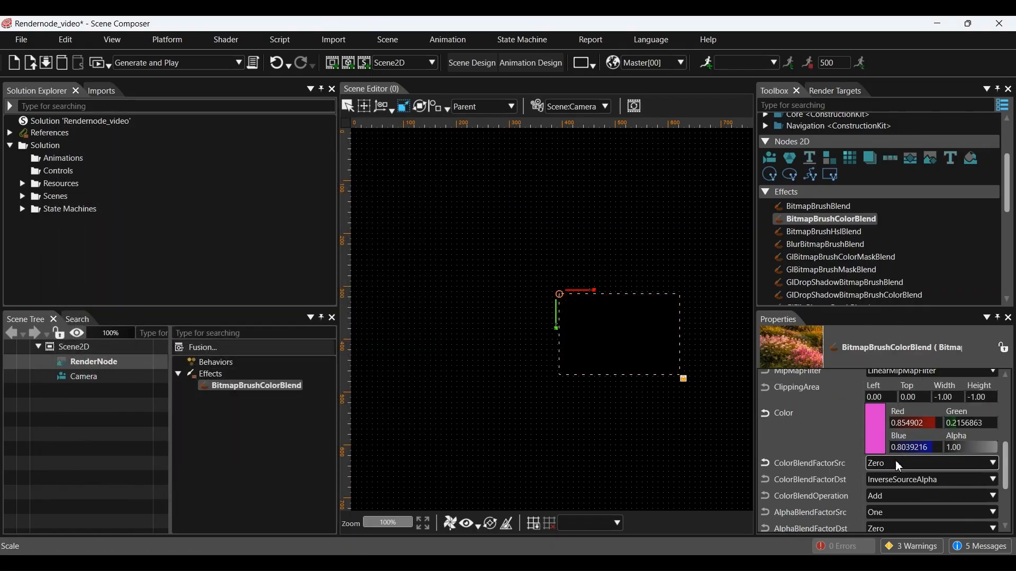
left_click(898, 470)
left_click(890, 343)
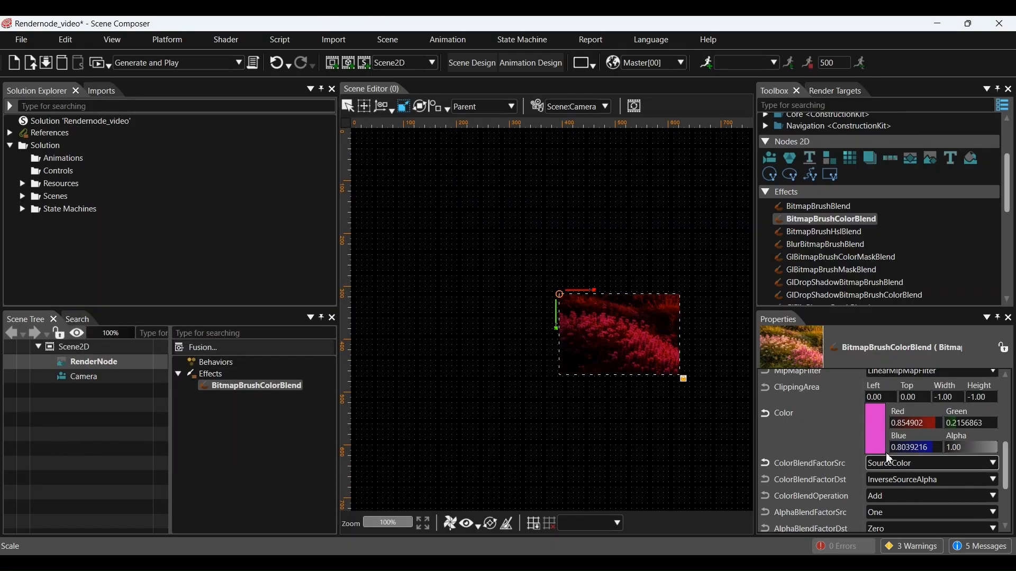
left_click(901, 471)
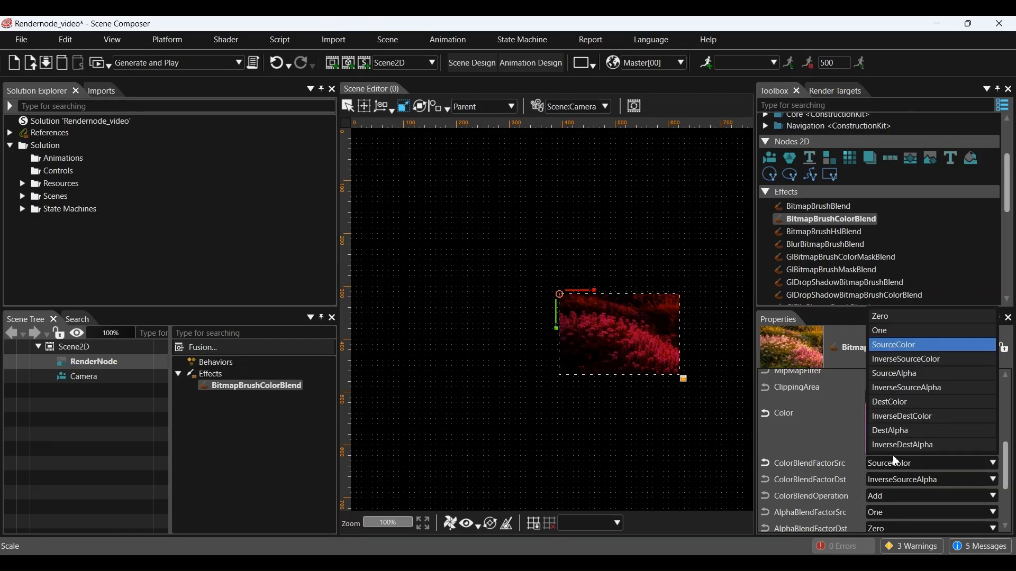
left_click(900, 371)
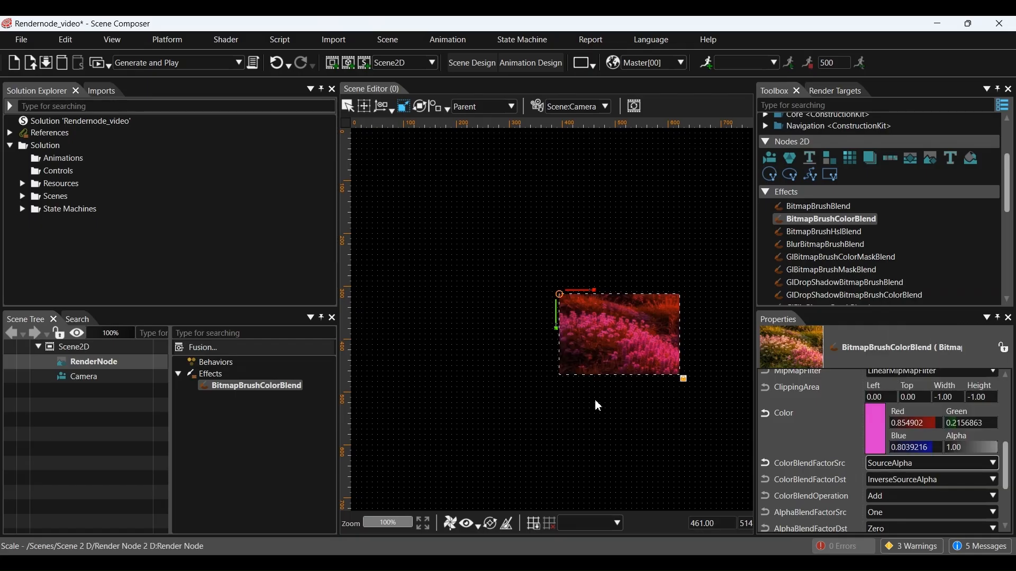
scroll(852, 260, "down", 3)
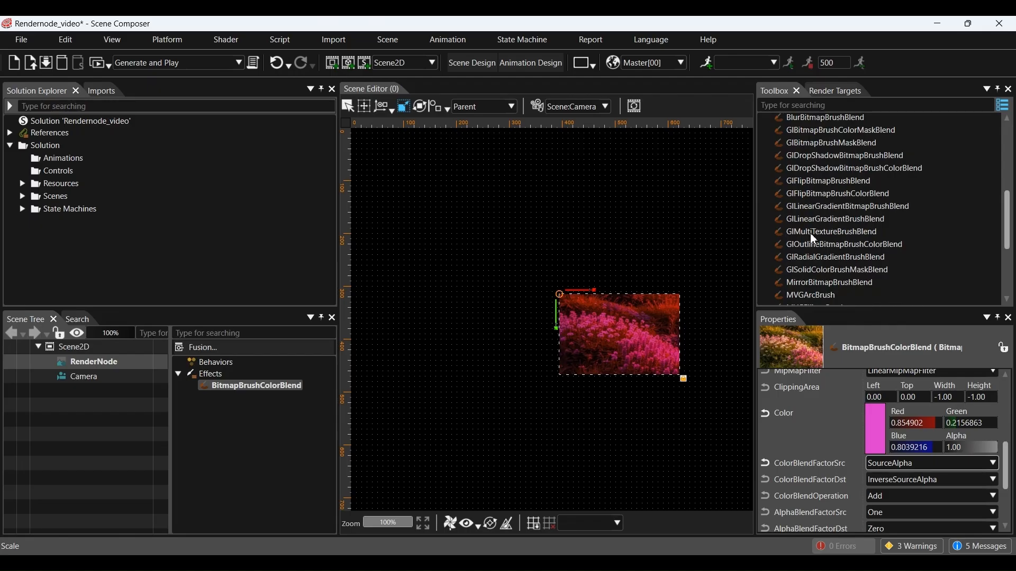
Step: Swap in a GlLinearGradientBrushBlend effect sized 100 by 100
left_click_drag(833, 217, 209, 386)
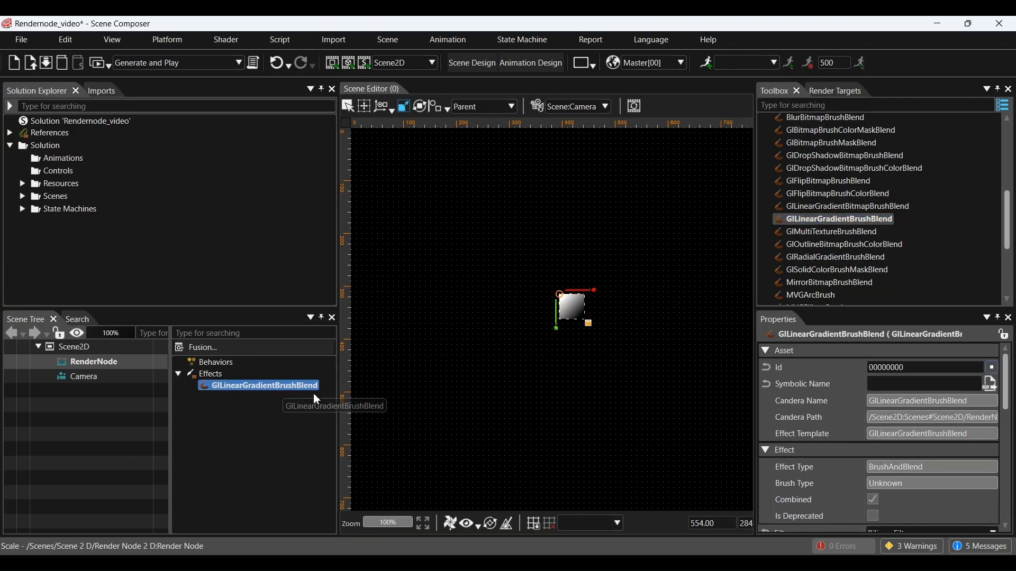
scroll(886, 440, "down", 4)
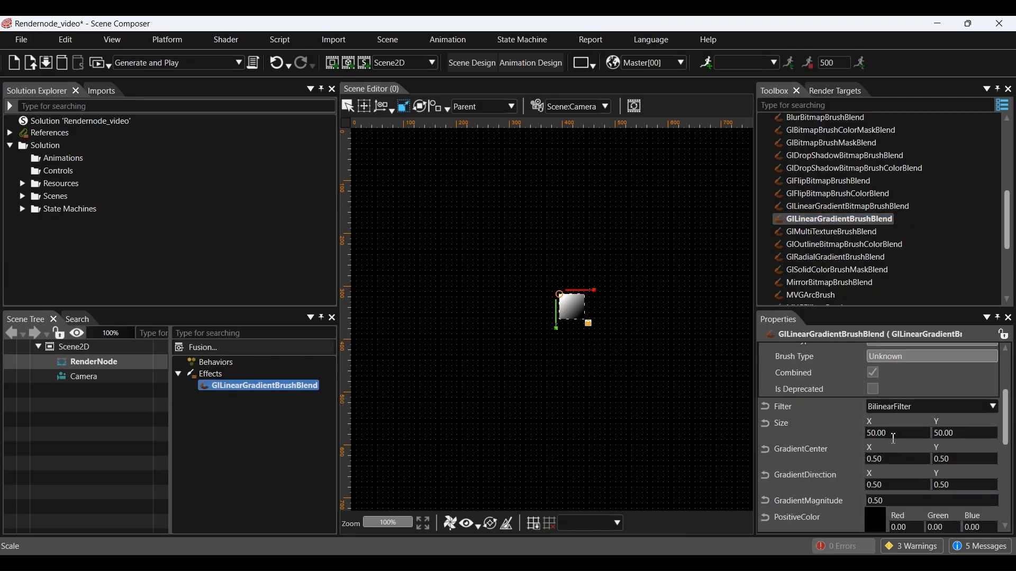
left_click(894, 439)
type("100")
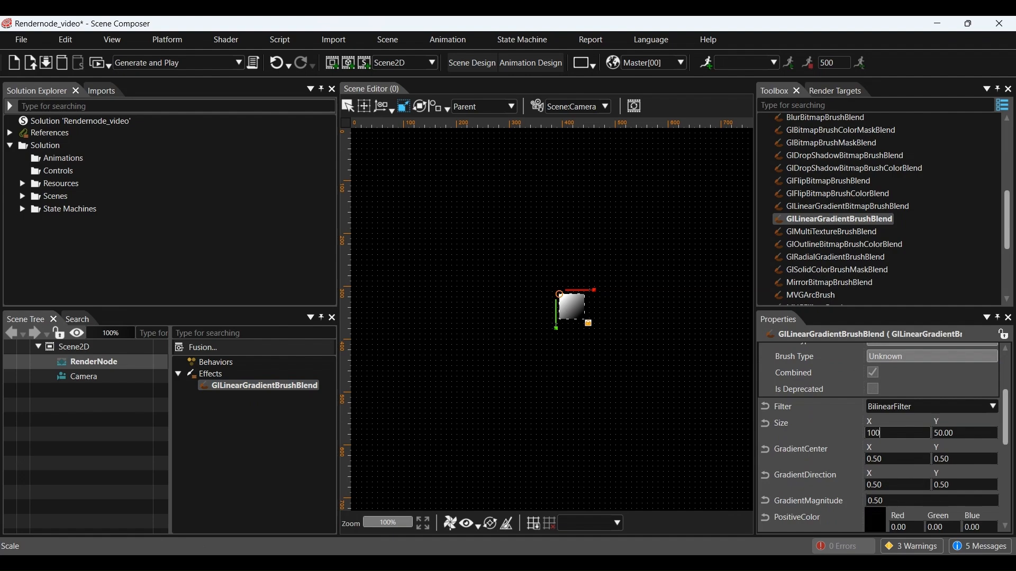
key("Tab")
type("10")
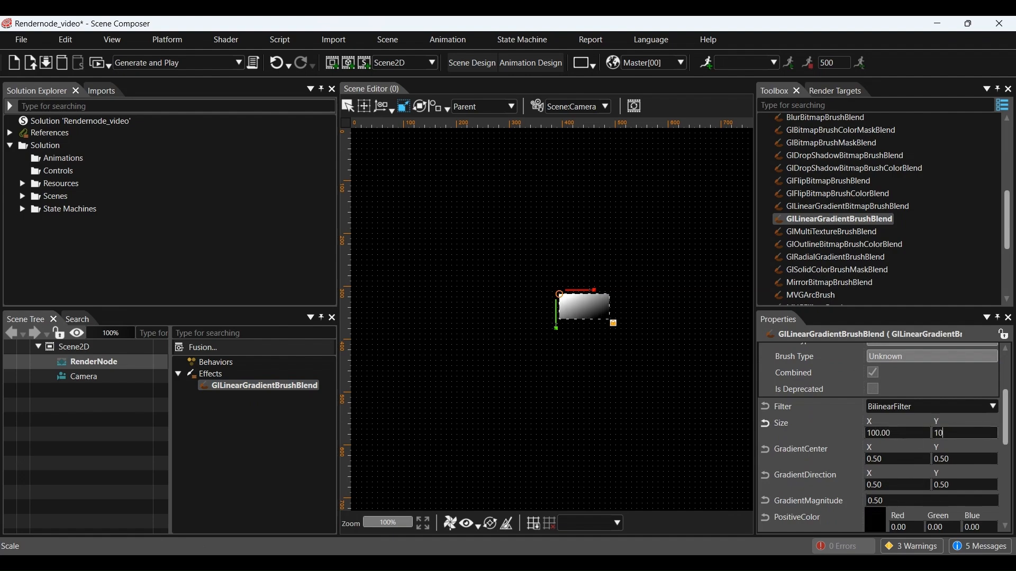
key("Return")
scroll(847, 434, "down", 1)
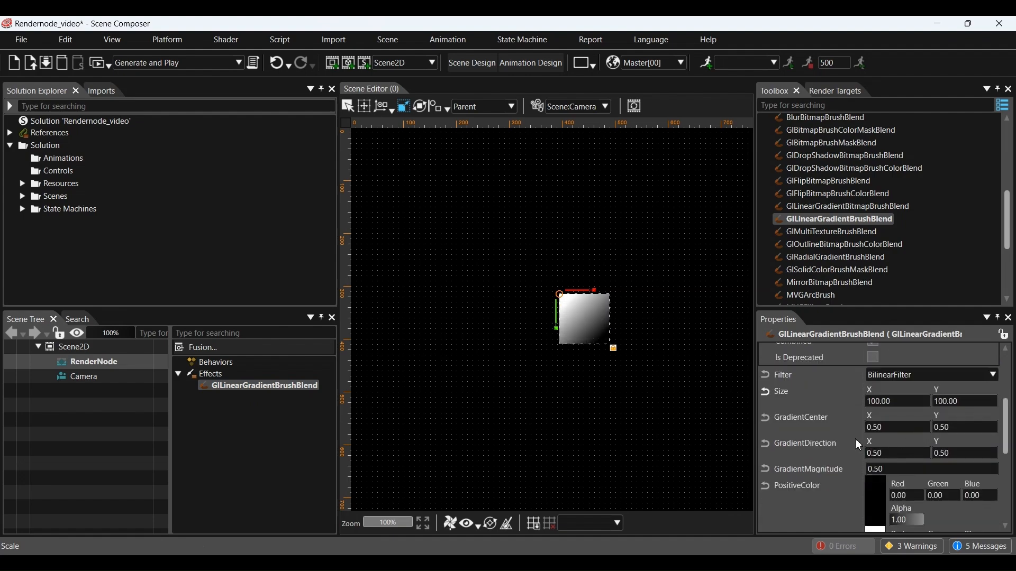
left_click(895, 453)
Step: Set the gradient direction X to 1.00 and its positive colour to green
type("1")
key("Return")
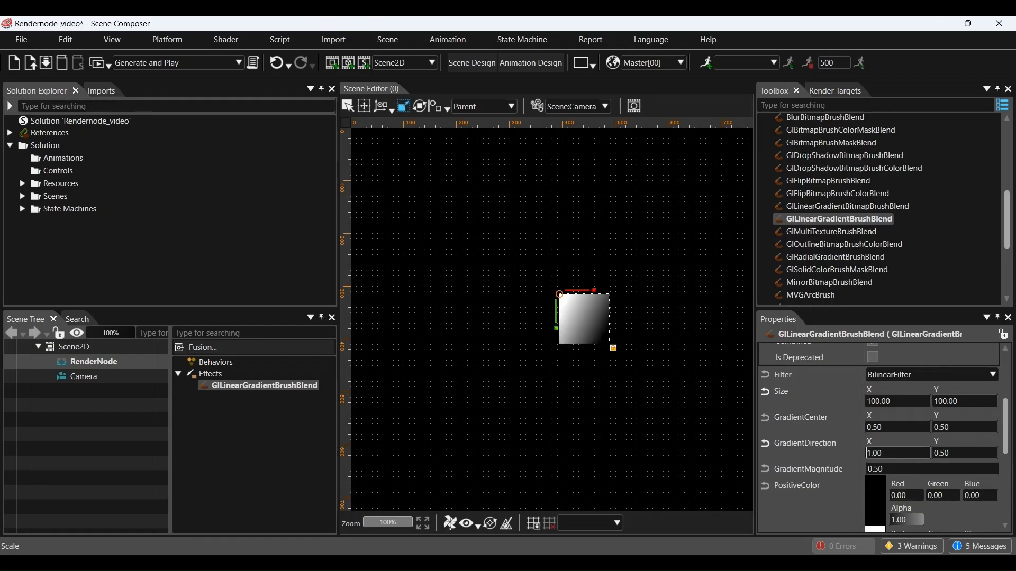
scroll(855, 434, "down", 1)
left_click(880, 468)
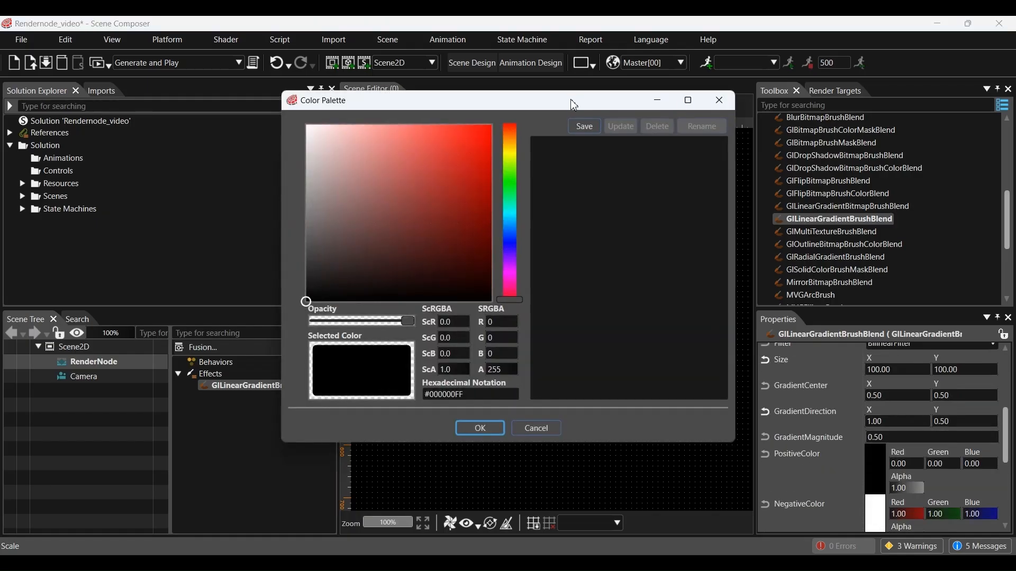
left_click_drag(569, 105, 316, 118)
left_click(201, 162)
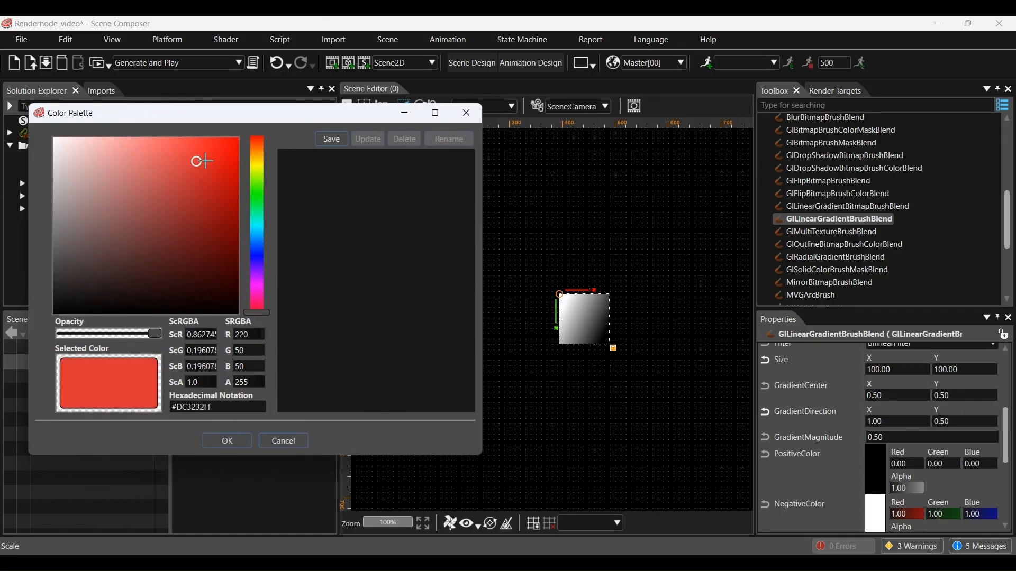
left_click(259, 204)
left_click(201, 201)
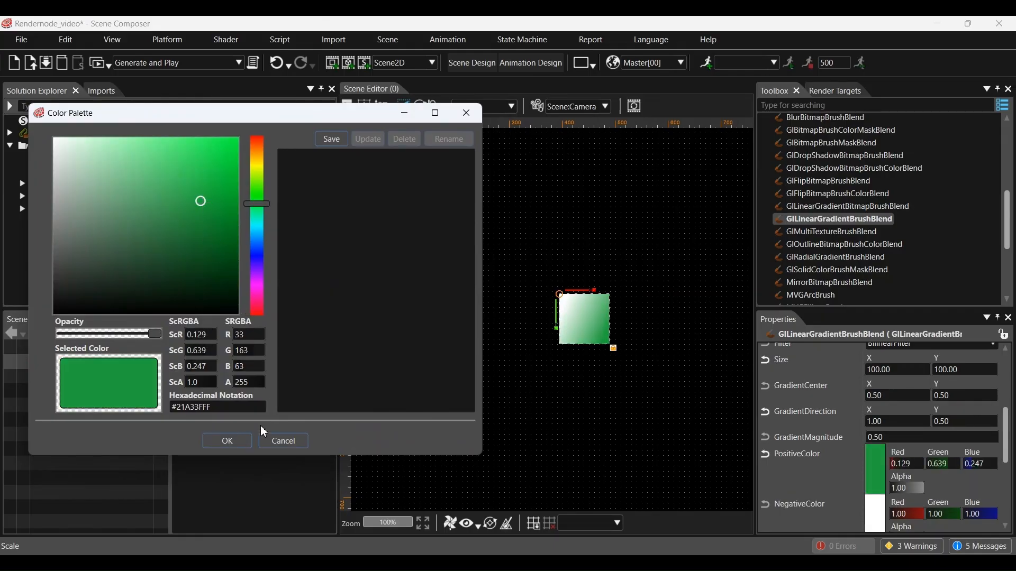
left_click(227, 441)
Step: Make the gradient's negative colour blue
scroll(885, 476, "down", 2)
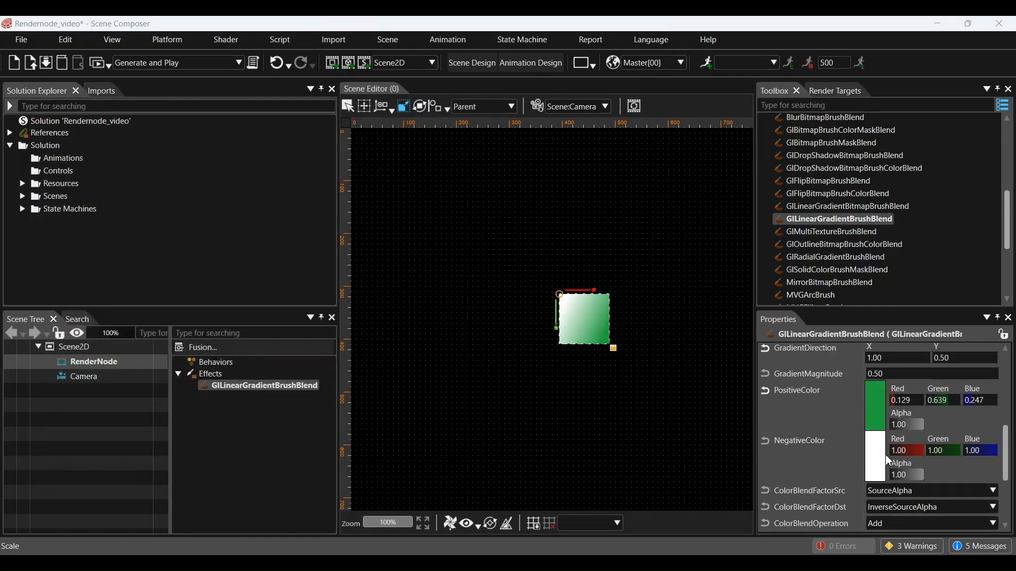
left_click(883, 455)
left_click_drag(507, 108, 249, 129)
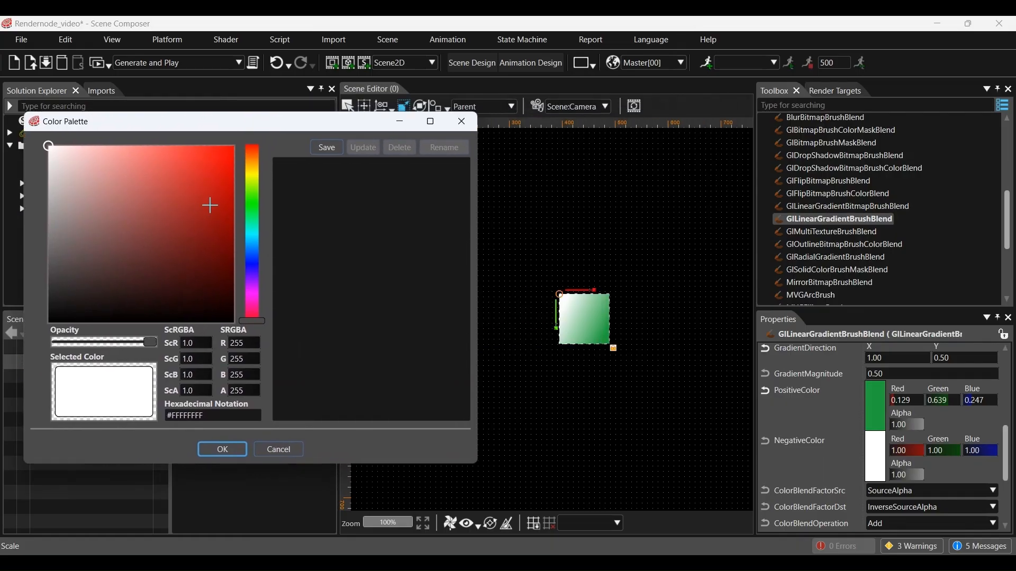
left_click(257, 233)
left_click(191, 166)
left_click(252, 188)
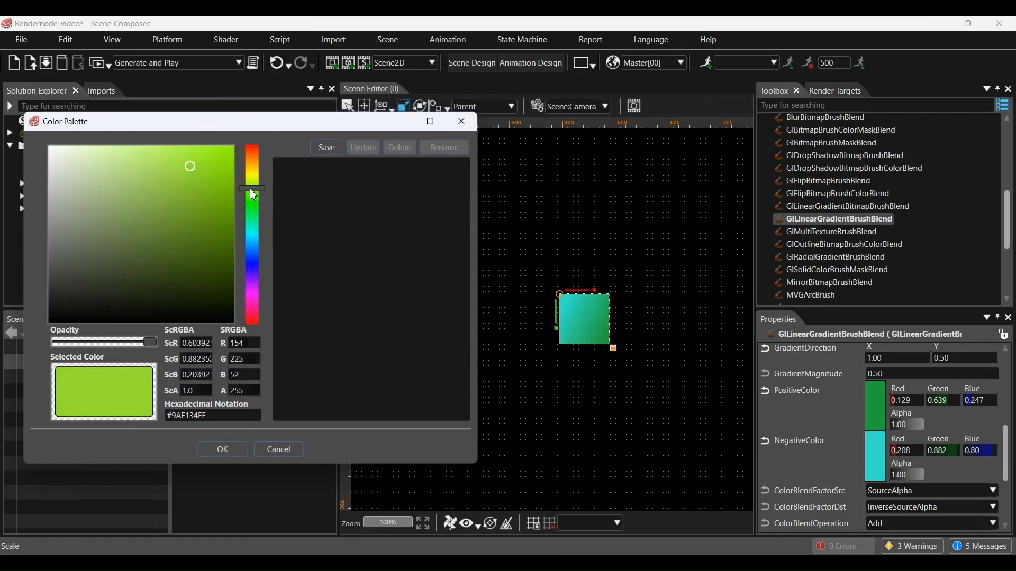
left_click(249, 267)
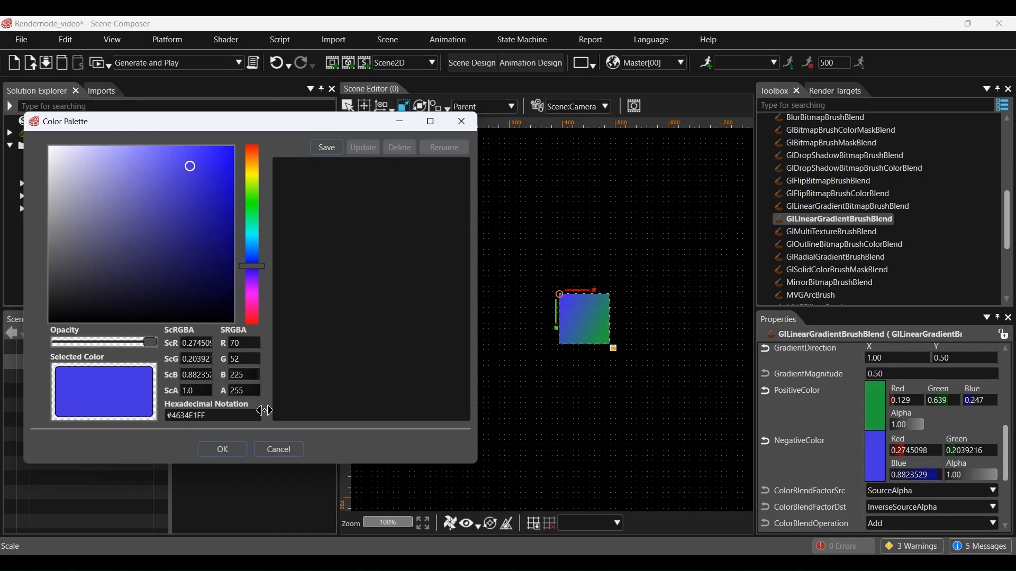
left_click(222, 449)
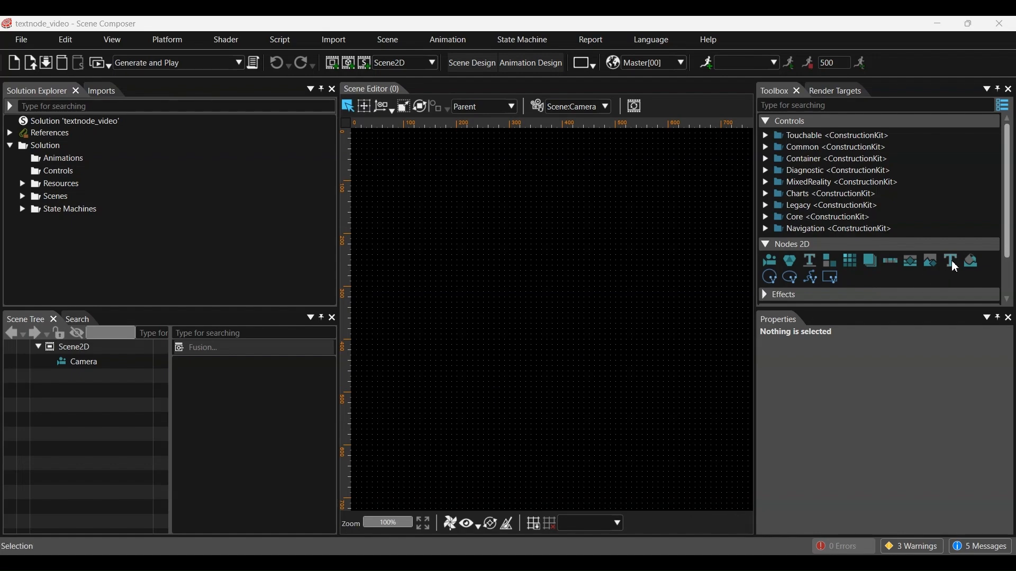
Step: Add a text node and move it toward the canvas centre
left_click_drag(951, 263, 110, 349)
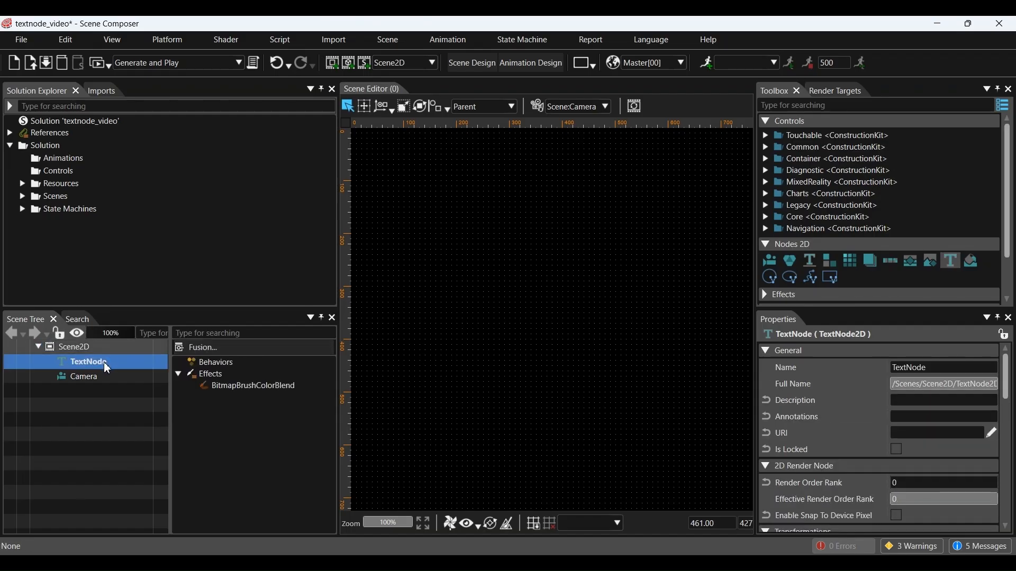
left_click(387, 107)
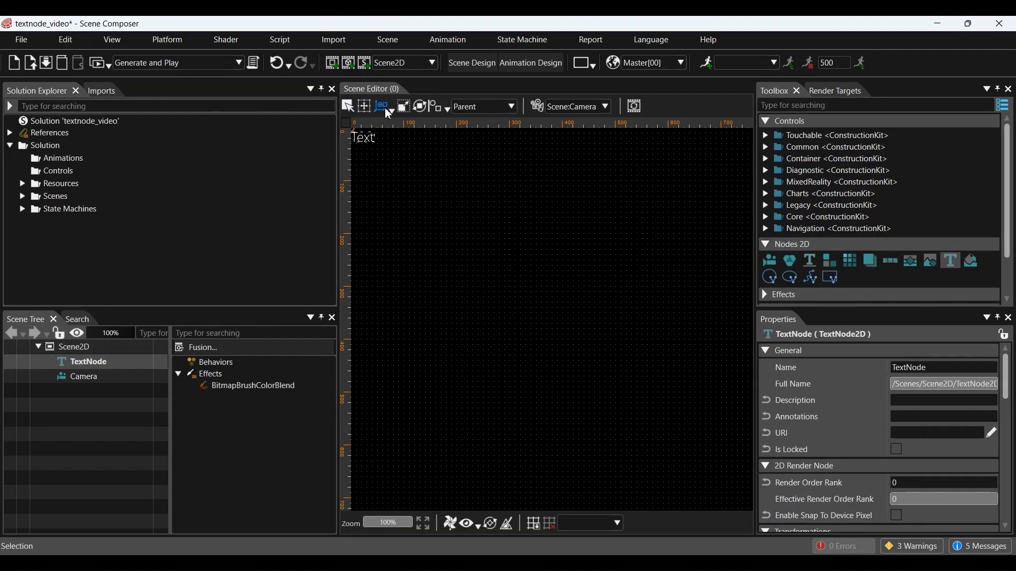
left_click_drag(361, 139, 585, 322)
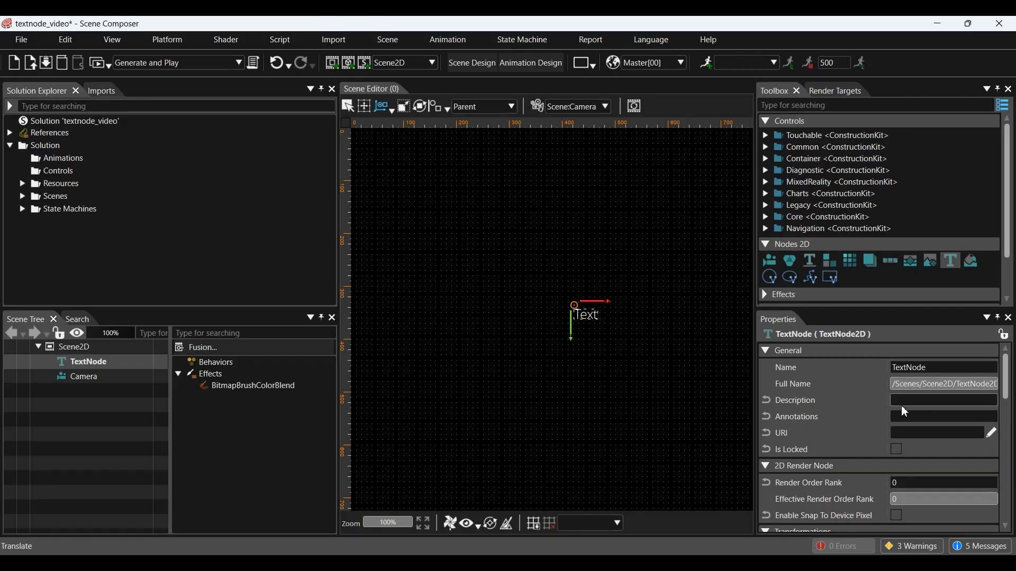
Step: Change the text node's wording to 'Sample Text'
scroll(903, 407, "down", 2)
scroll(902, 409, "down", 5)
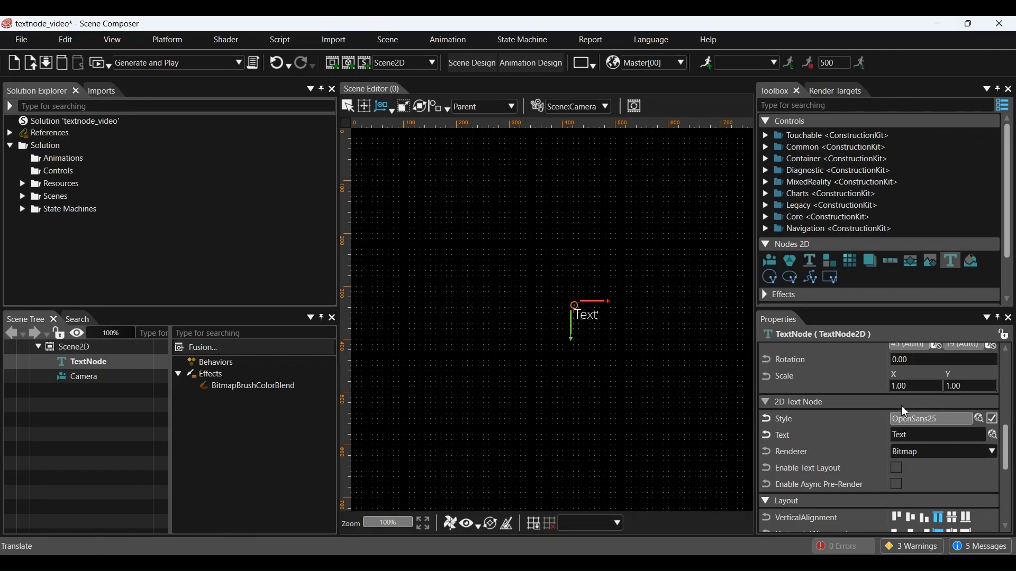
double_click(926, 435)
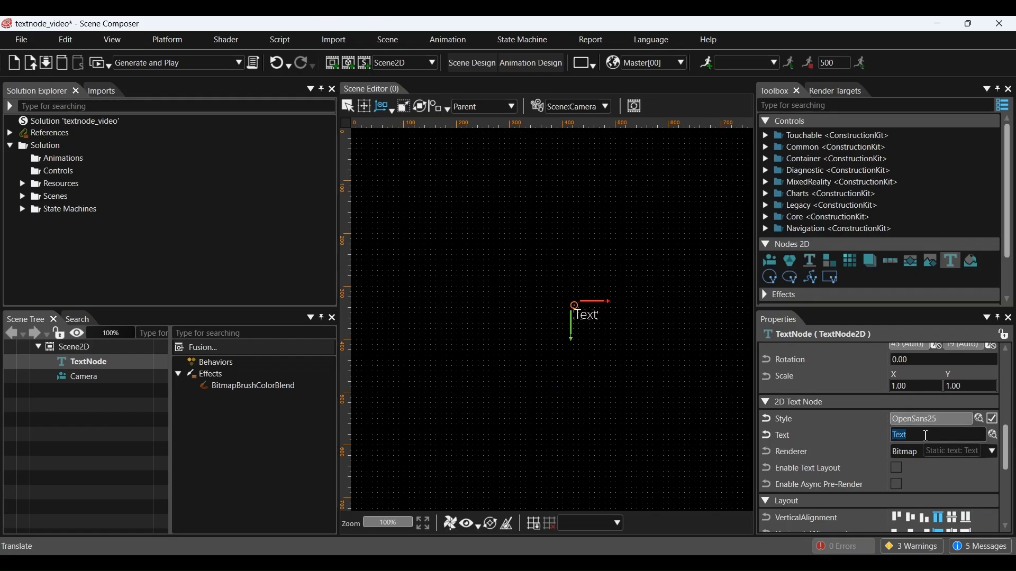
type("Sample")
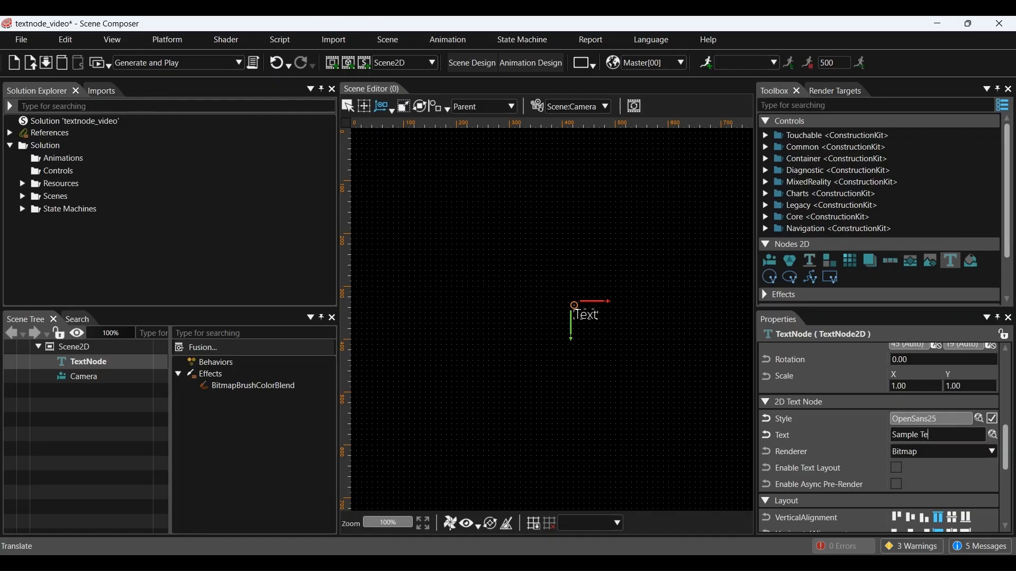
key("Return")
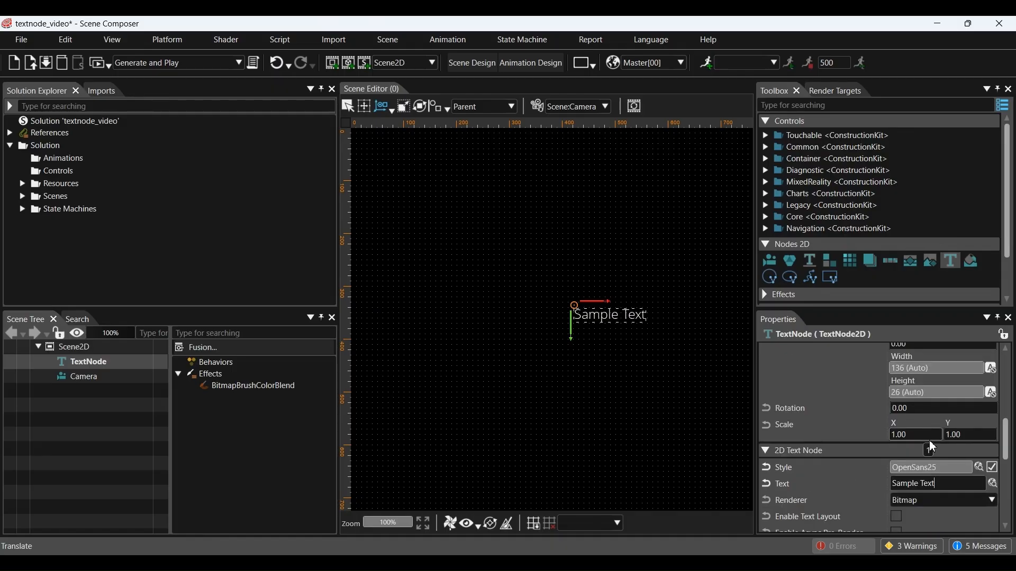
left_click(981, 469)
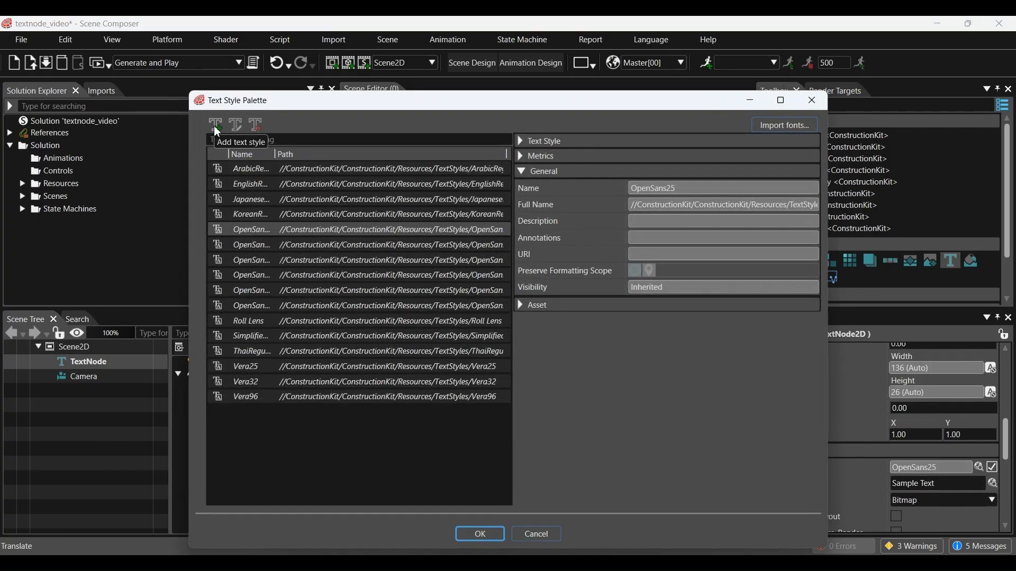
Step: Add a text style called TextStyle and start choosing its default font
left_click(216, 125)
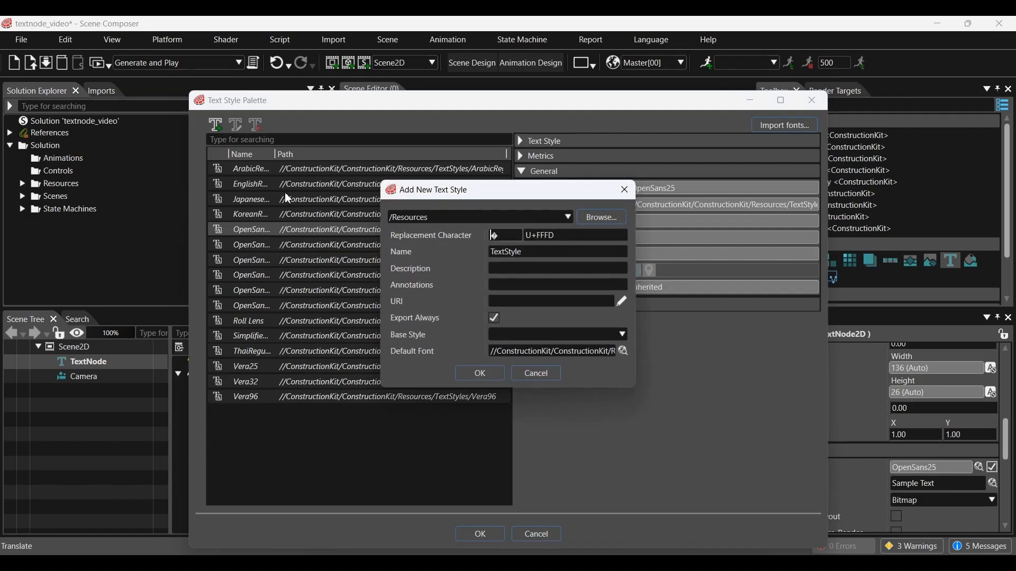
left_click(488, 376)
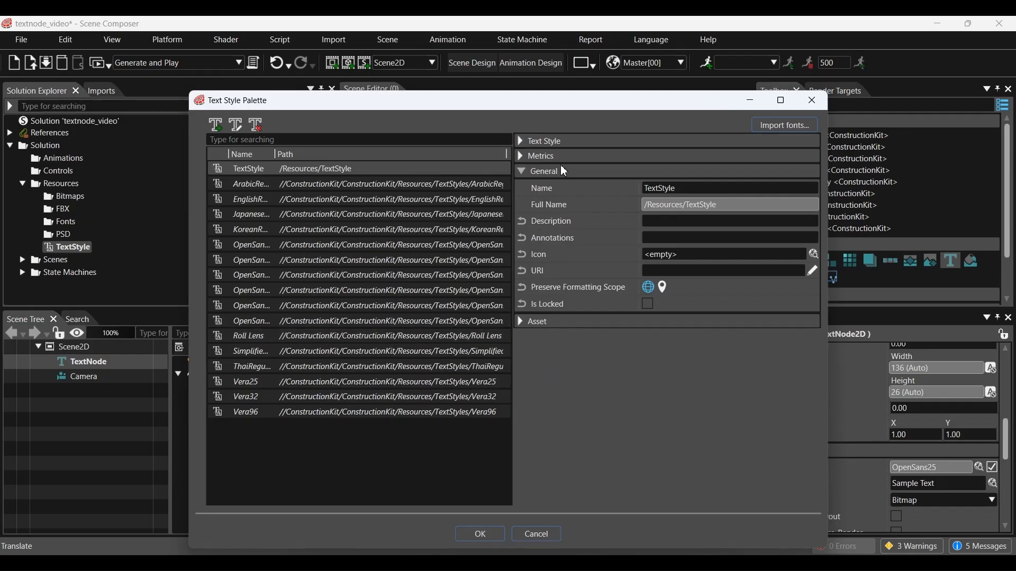
left_click(424, 170)
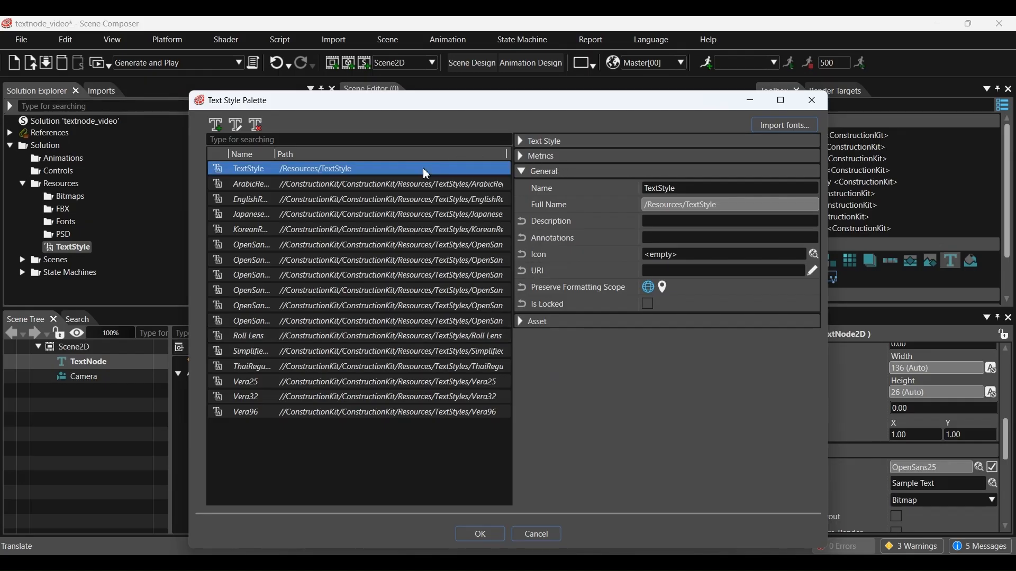
left_click(522, 142)
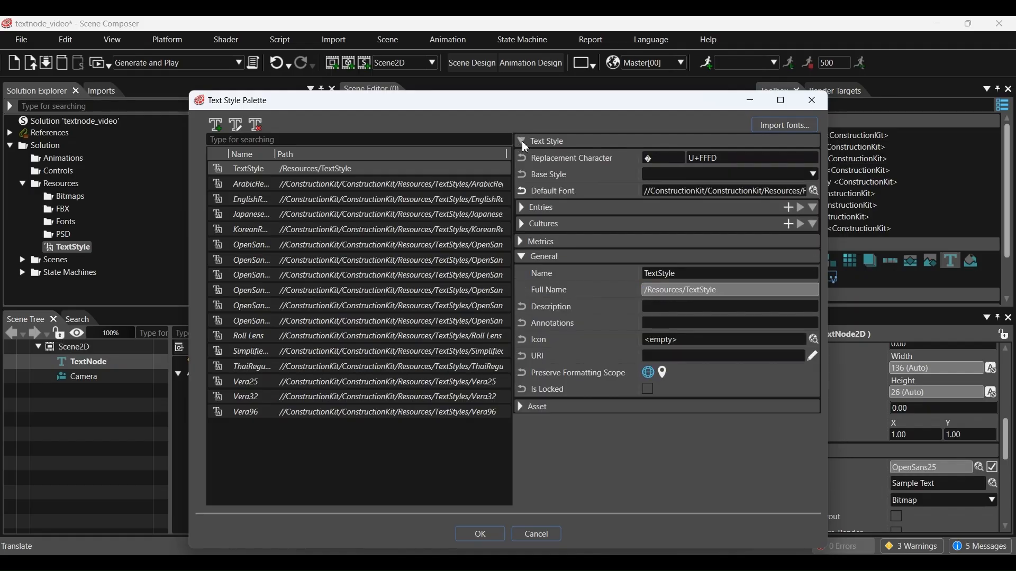
left_click(818, 192)
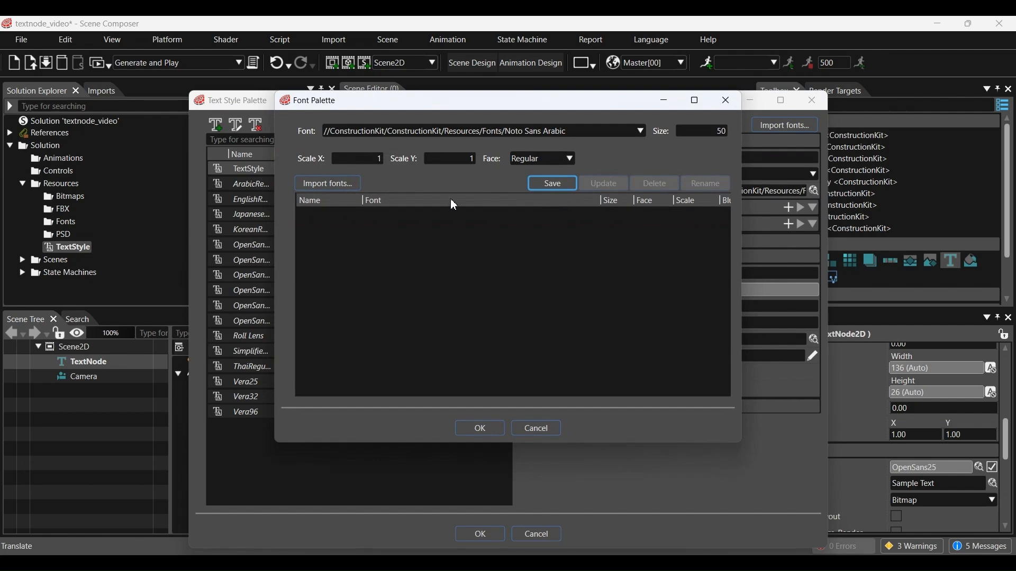
Step: Import the kokila font into /Resources/Bitmaps without a separate folder
left_click(352, 191)
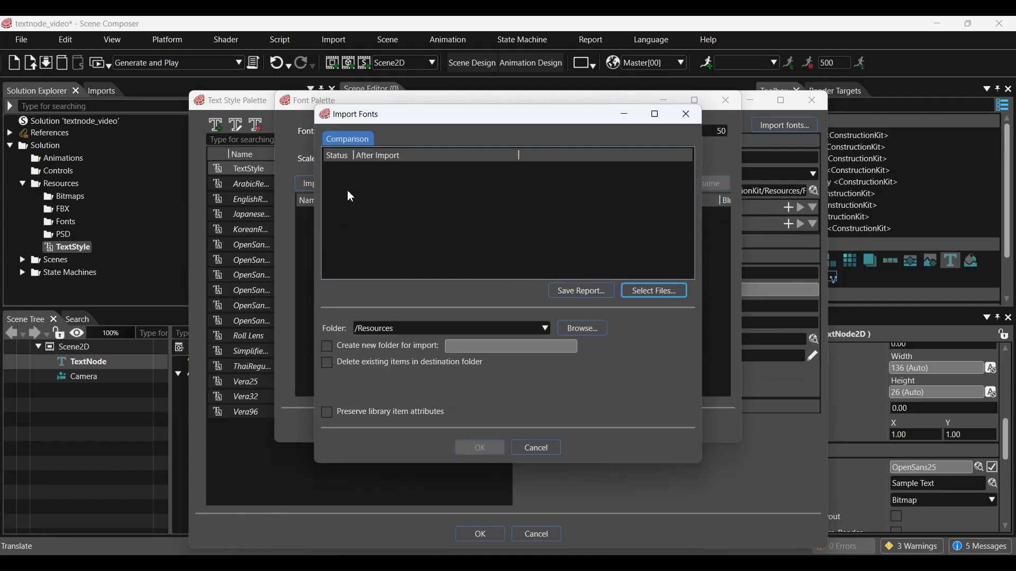
left_click(533, 327)
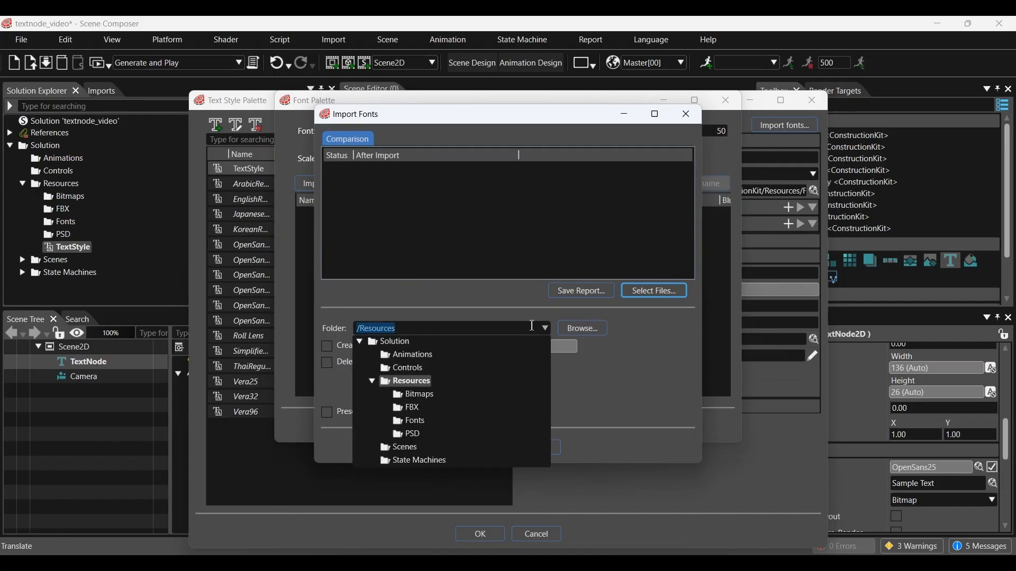
left_click(430, 396)
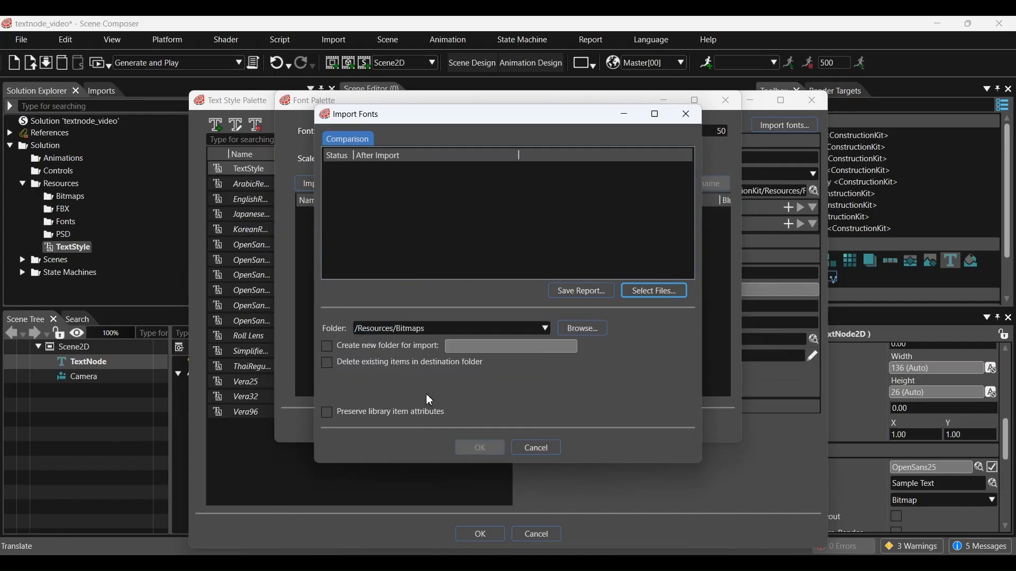
left_click(654, 291)
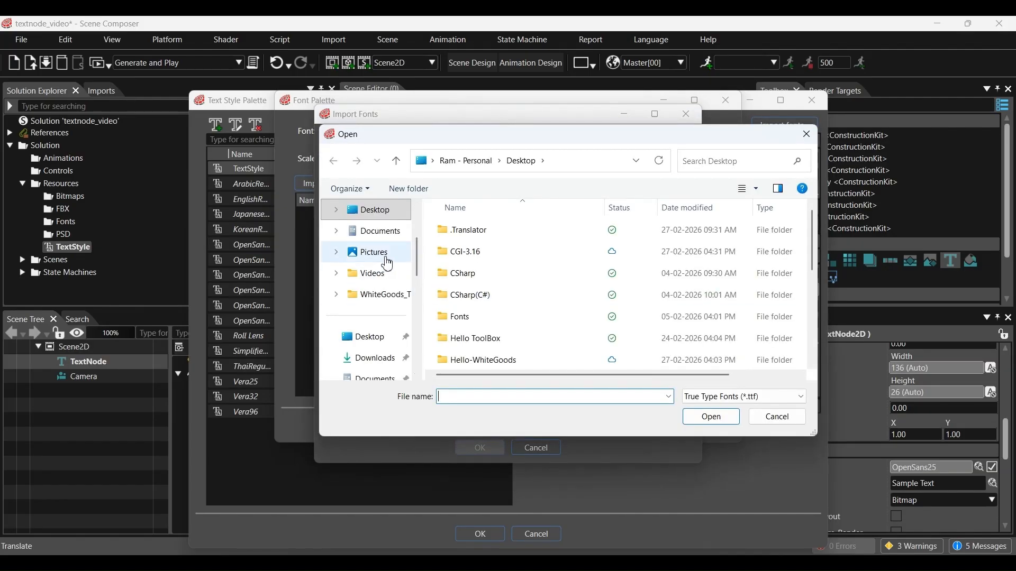
scroll(550, 281, "down", 5)
left_click(504, 360)
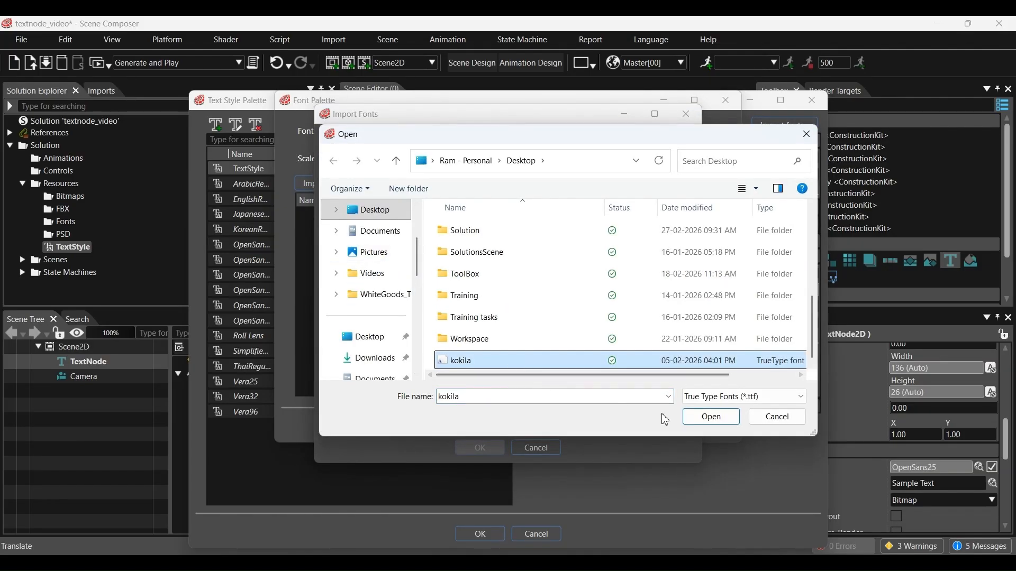
left_click(711, 416)
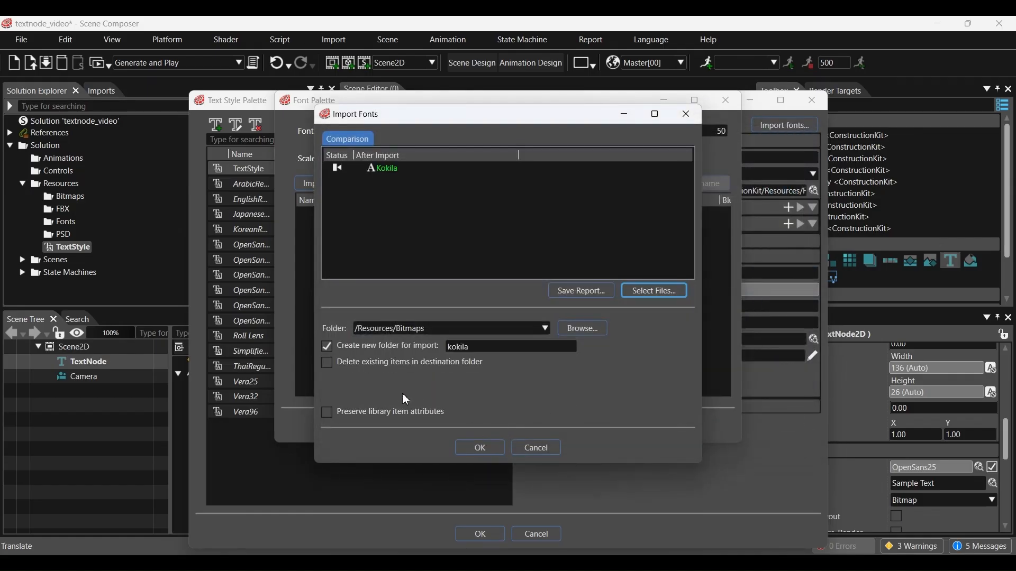
left_click(328, 348)
left_click(490, 453)
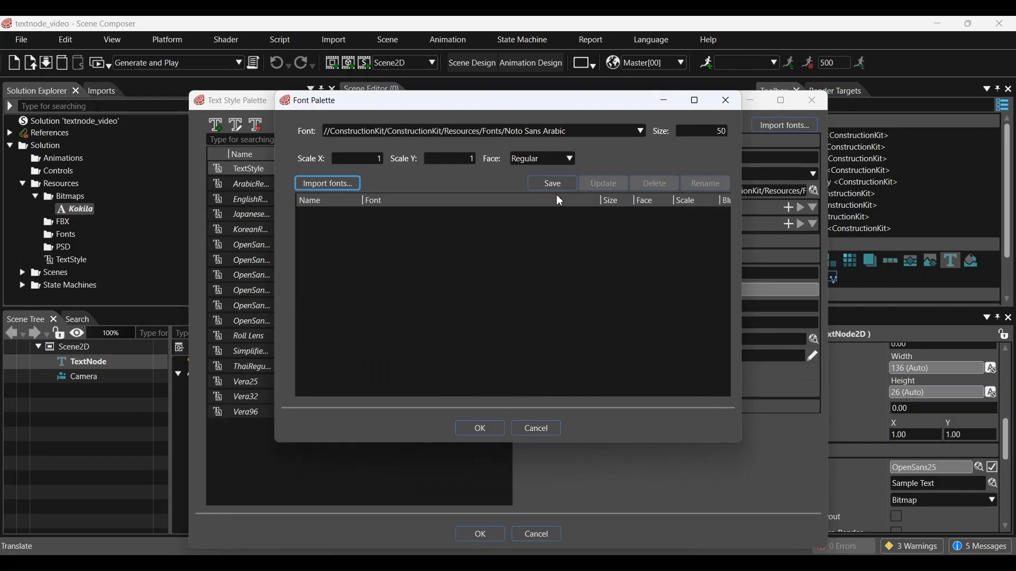
Step: Make Kokila at size 60 TextStyle's default font and apply it to the text
left_click(607, 136)
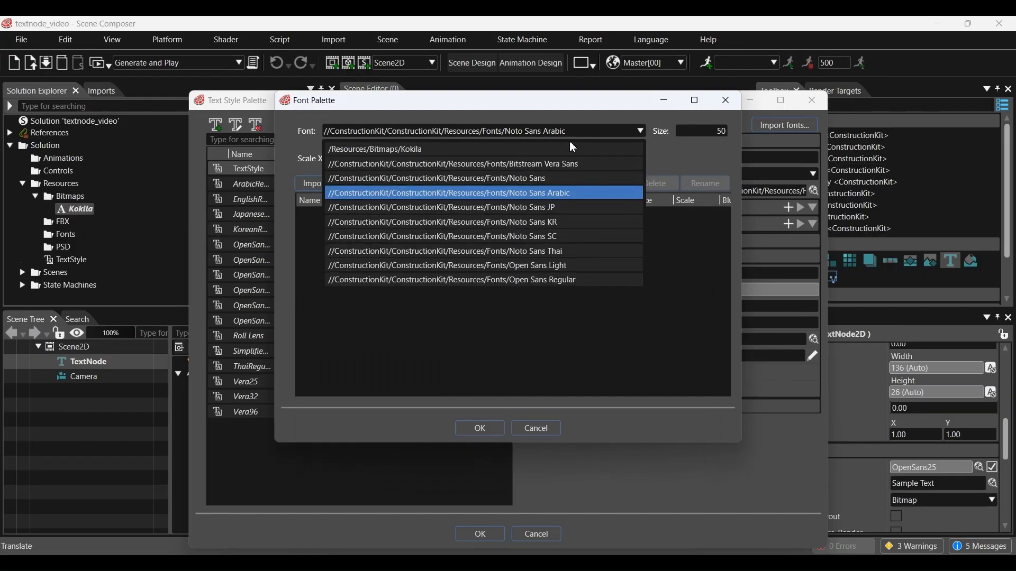
left_click(536, 151)
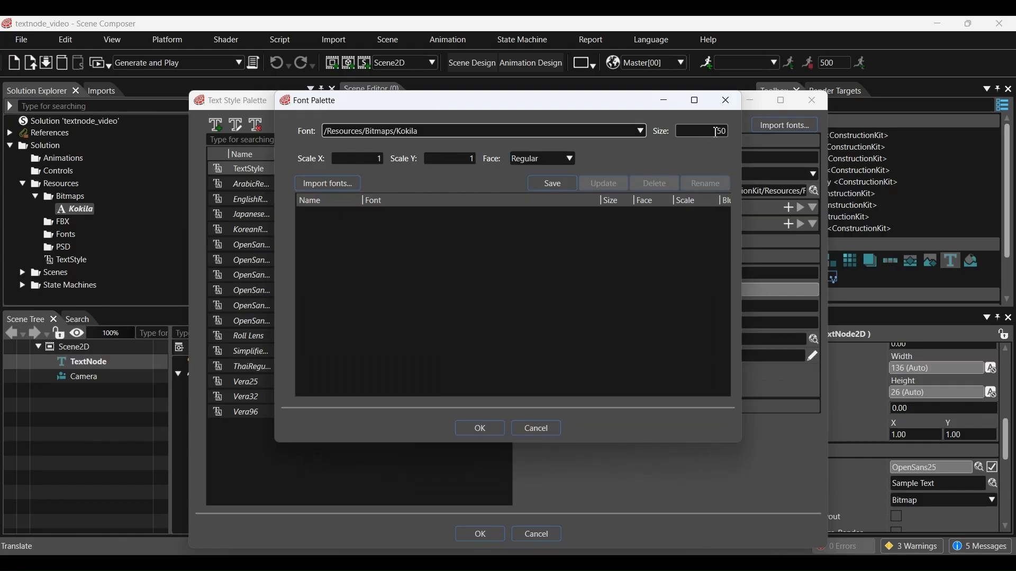
left_click(715, 132)
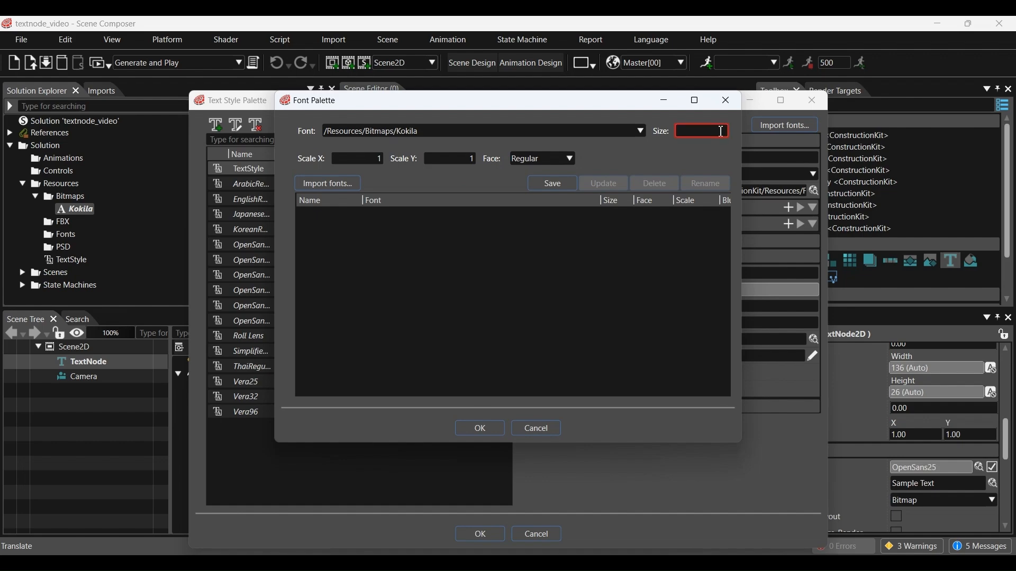
left_click(488, 429)
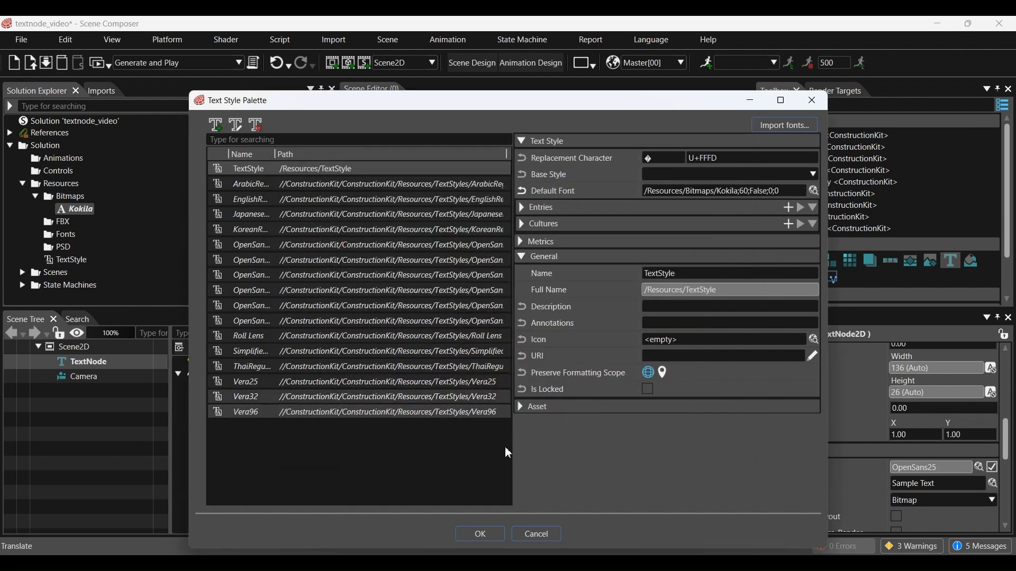
left_click(483, 534)
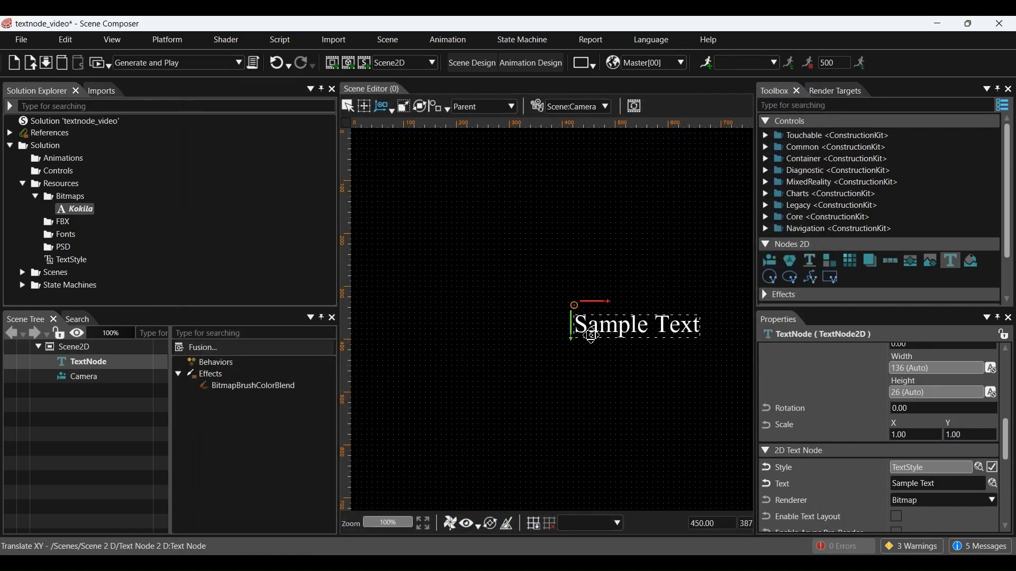
Step: Tint the Sample Text cyan #20D2D3FF through its BitmapBrushColorBlend effect
left_click(247, 388)
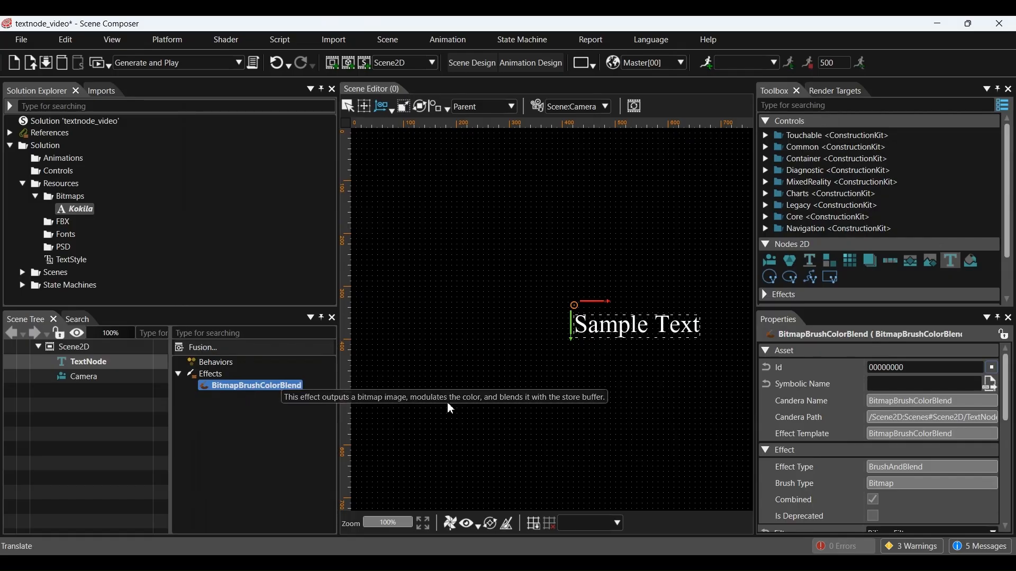
scroll(815, 421, "down", 5)
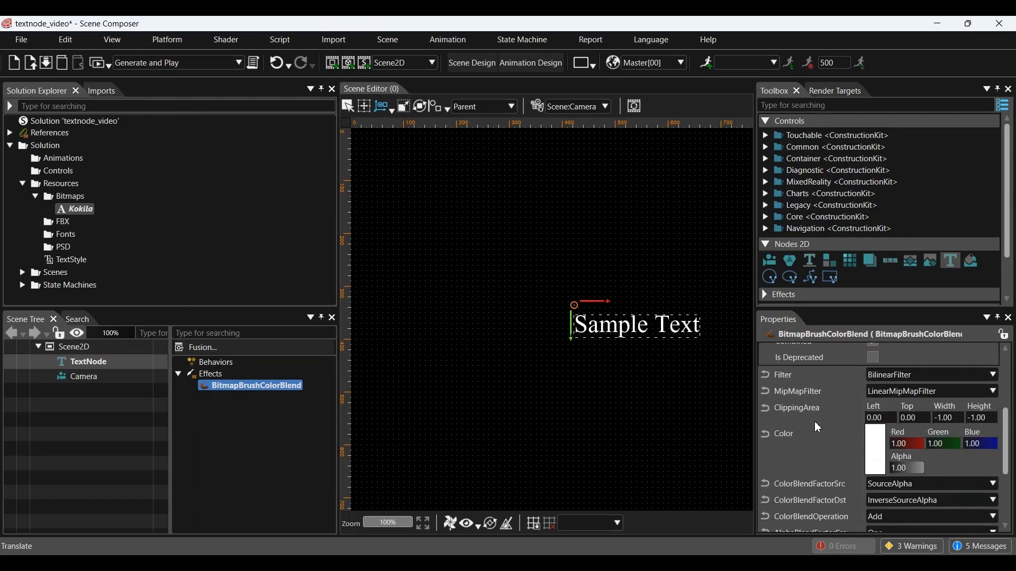
left_click(876, 447)
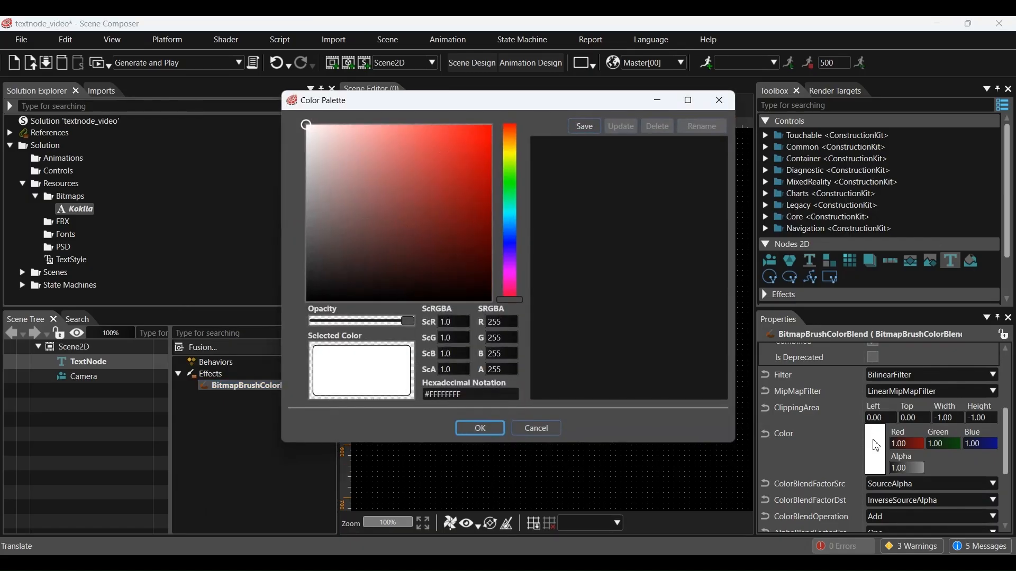
left_click_drag(563, 104, 323, 119)
left_click(226, 172)
left_click(268, 197)
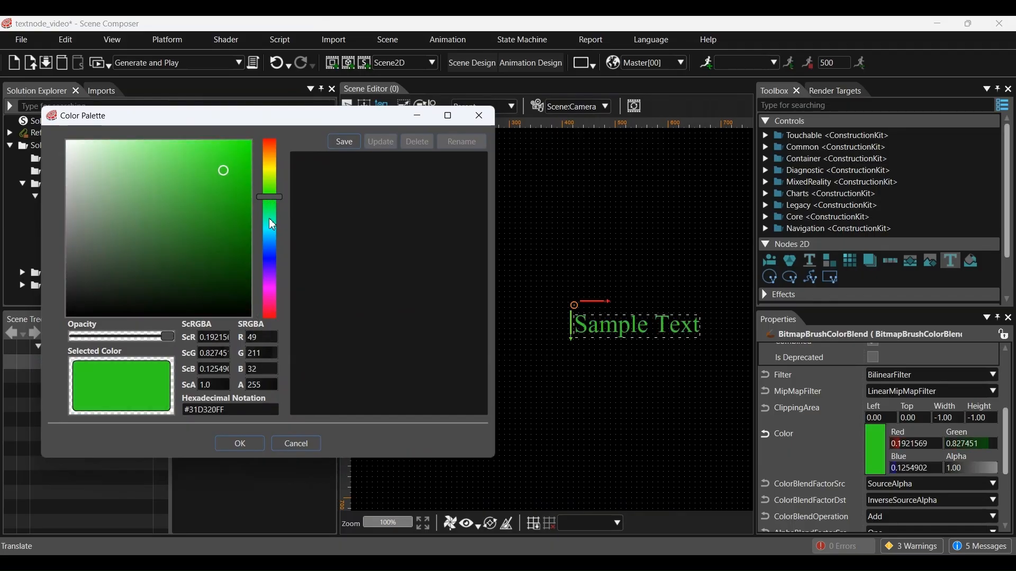
left_click(268, 230)
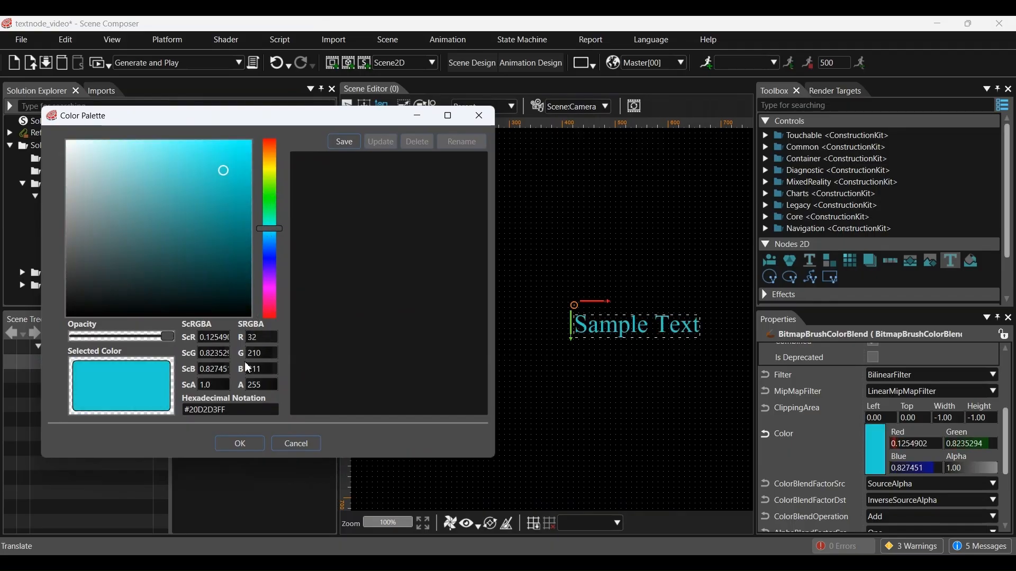
left_click(242, 445)
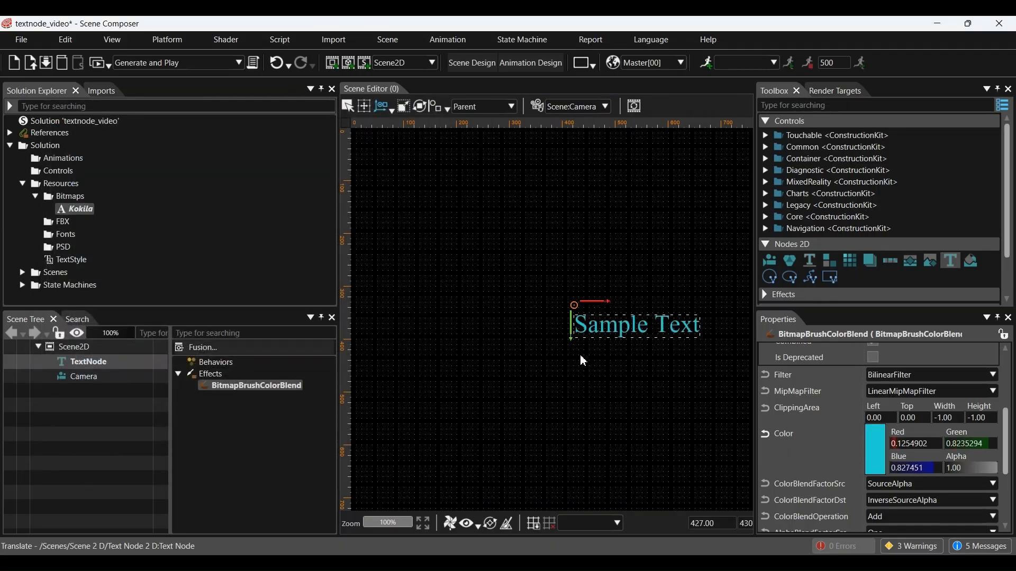
Step: Drag the Sample Text further left on the canvas
left_click_drag(592, 325, 561, 325)
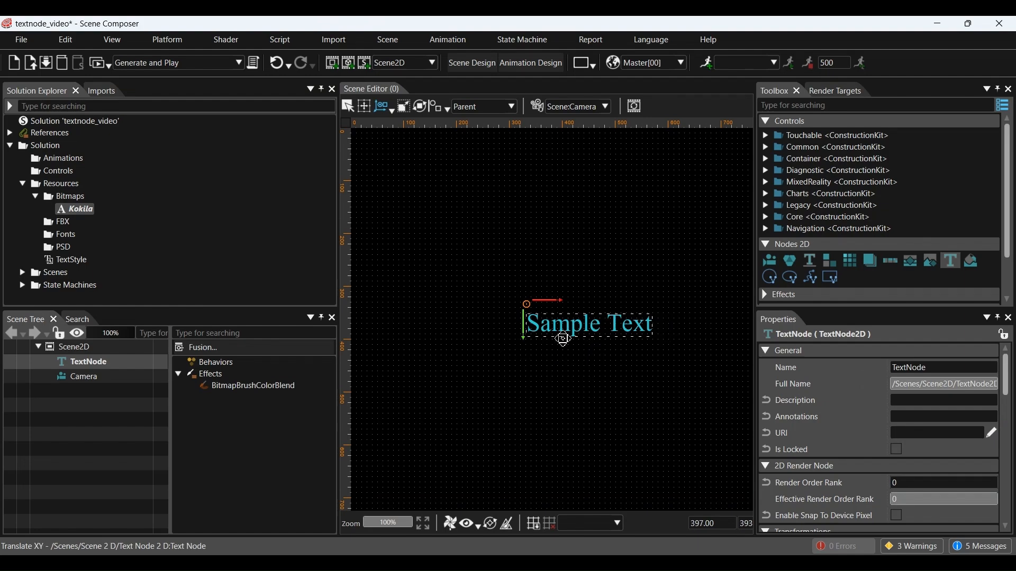
left_click_drag(559, 336, 538, 336)
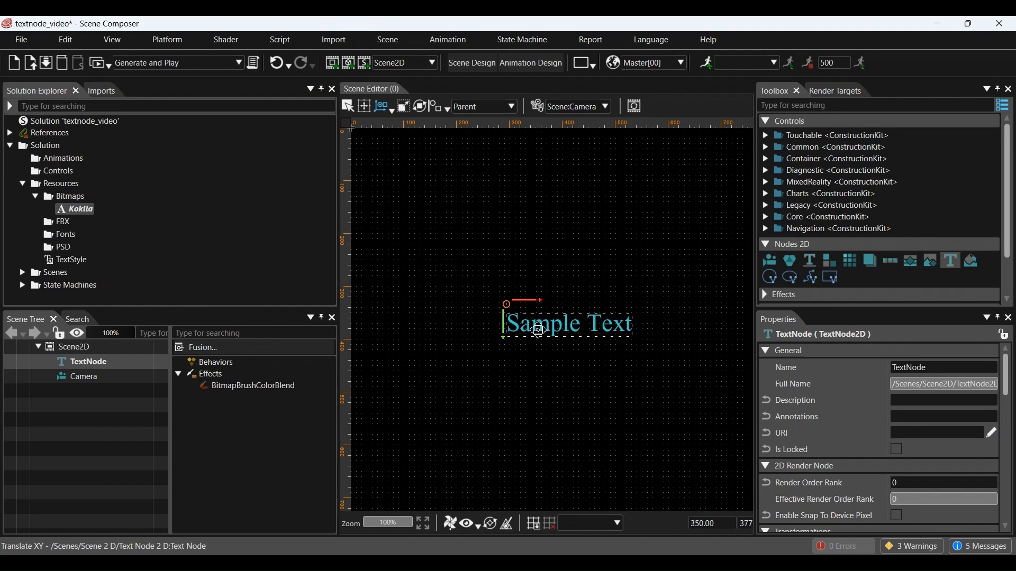
left_click(115, 363)
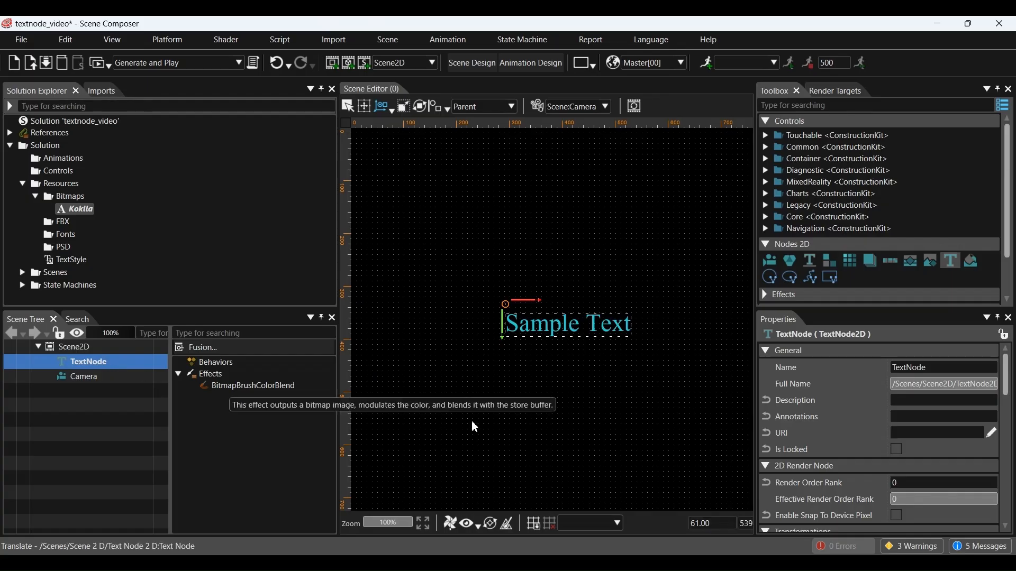
Step: Enable text layout and give the Sample Text a fixed width of 40
scroll(898, 489, "down", 5)
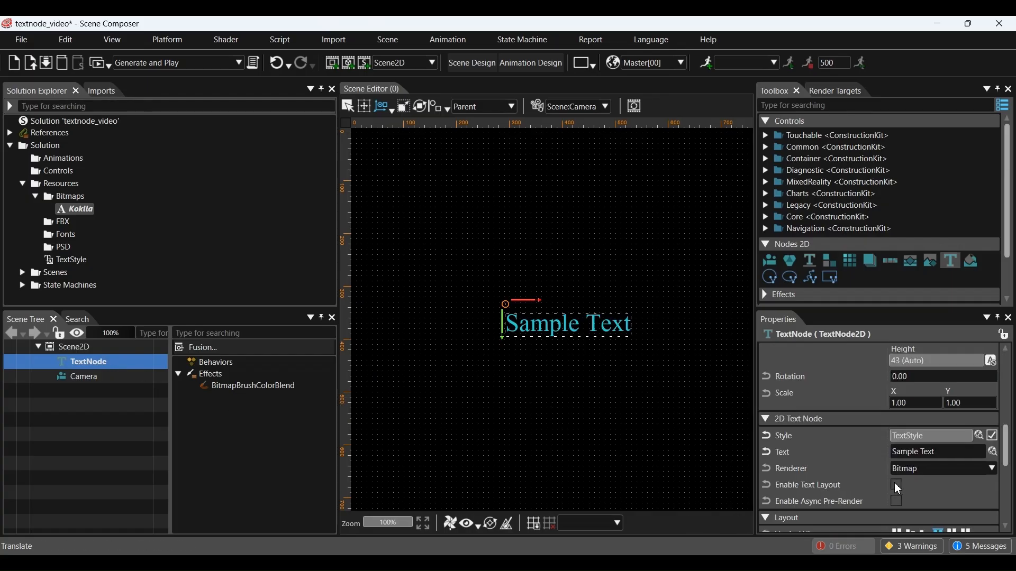
left_click(898, 486)
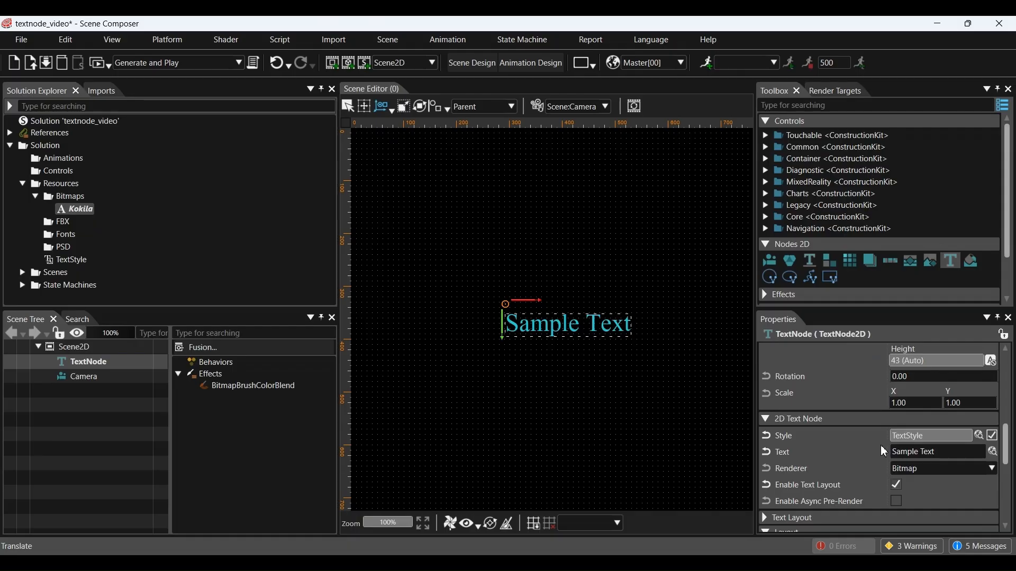
scroll(883, 451, "down", 4)
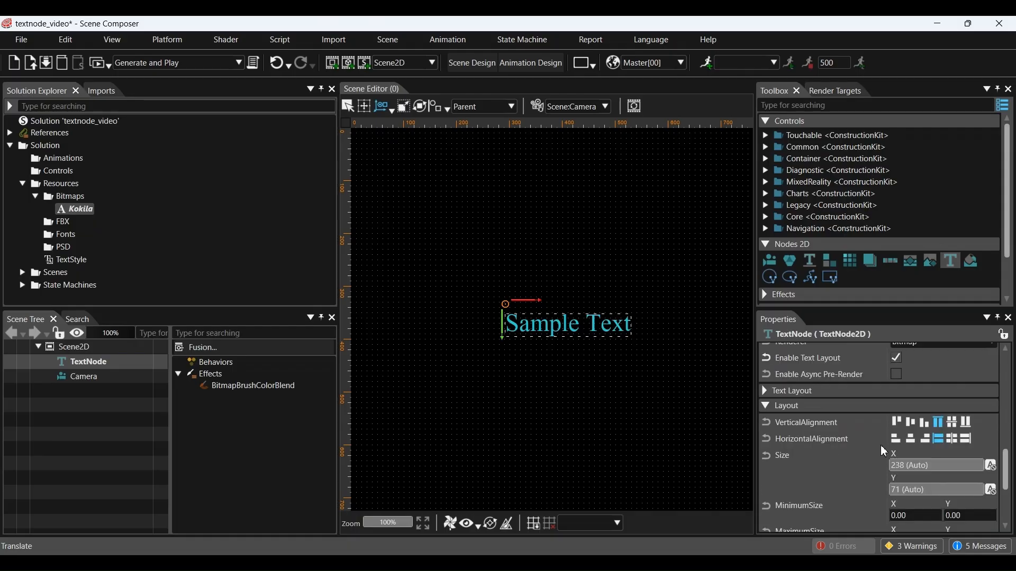
left_click(766, 391)
scroll(879, 398, "down", 4)
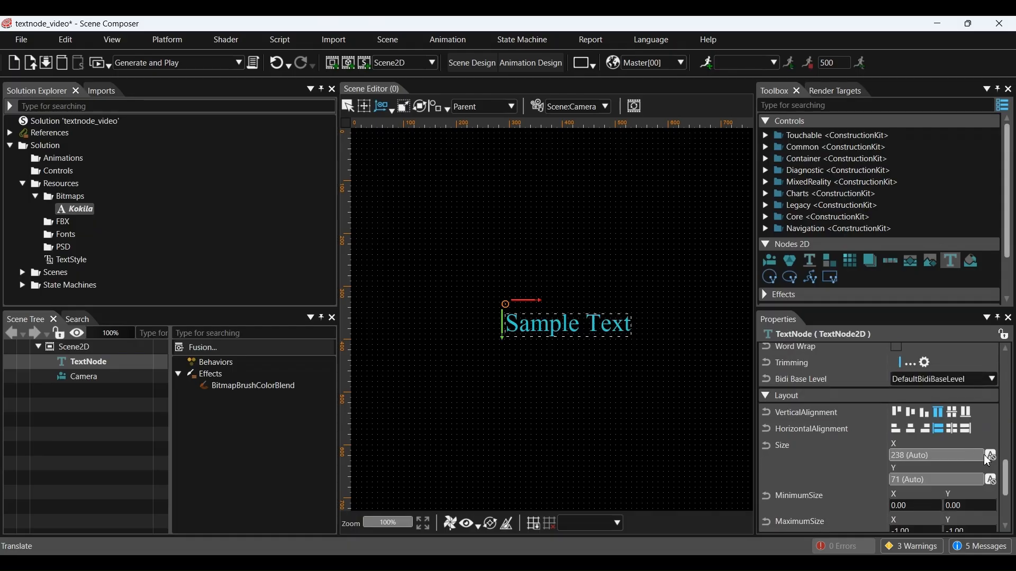
left_click(991, 456)
left_click(924, 458)
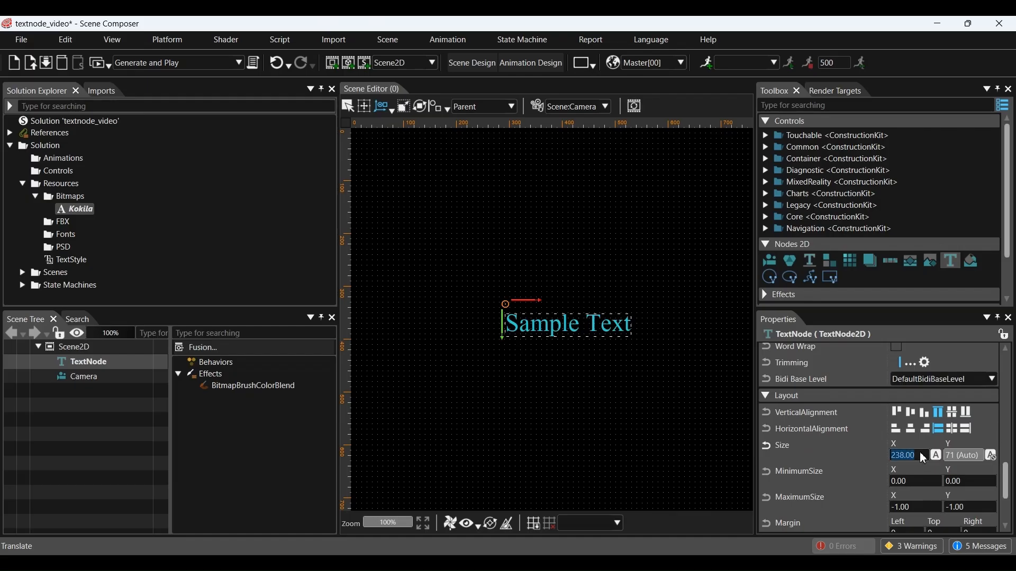
type("400")
Step: Cycle the Sample Text through right, centre and left alignment, ending left-aligned
scroll(930, 447, "up", 4)
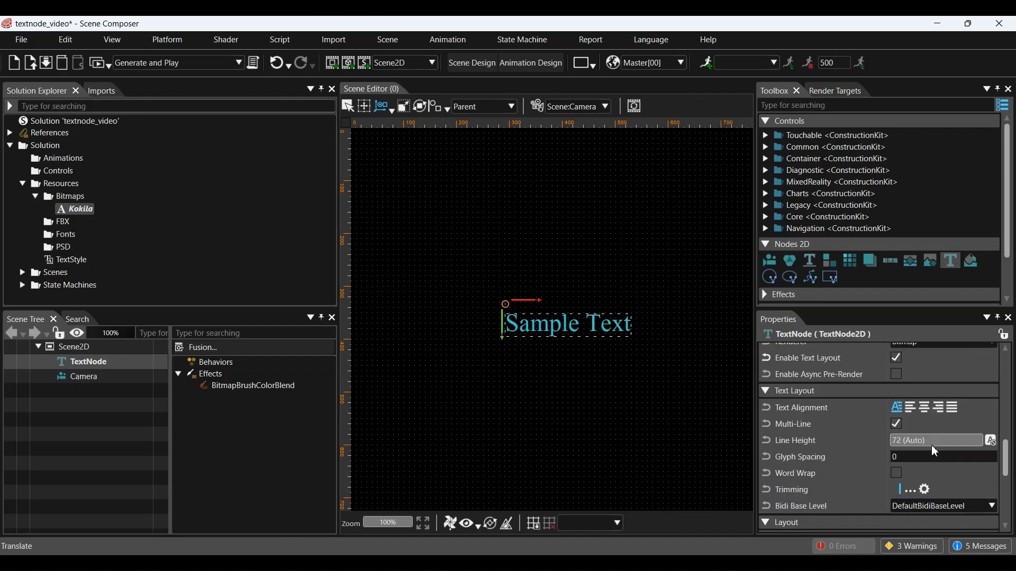
left_click(944, 409)
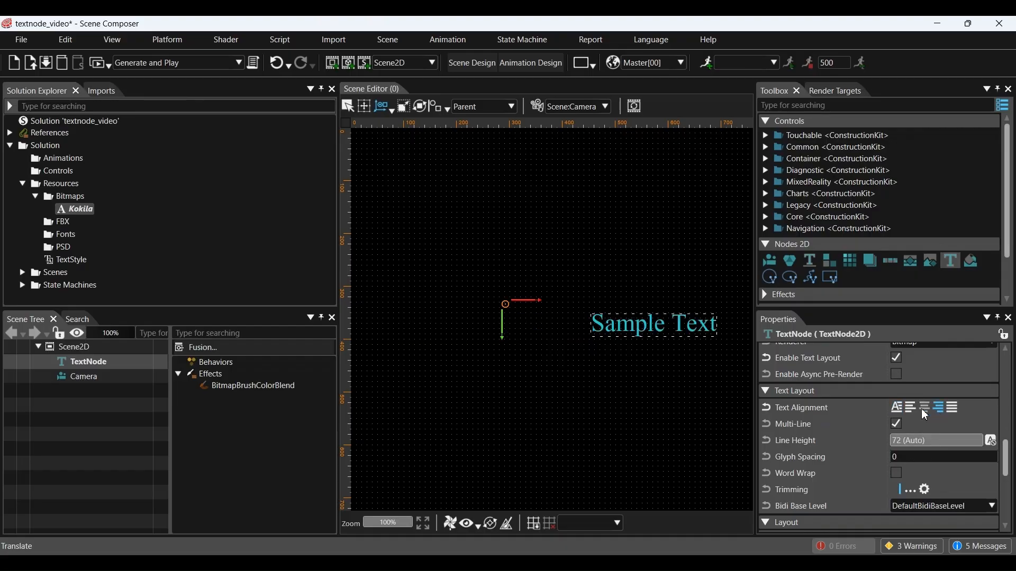
left_click(925, 409)
left_click(911, 408)
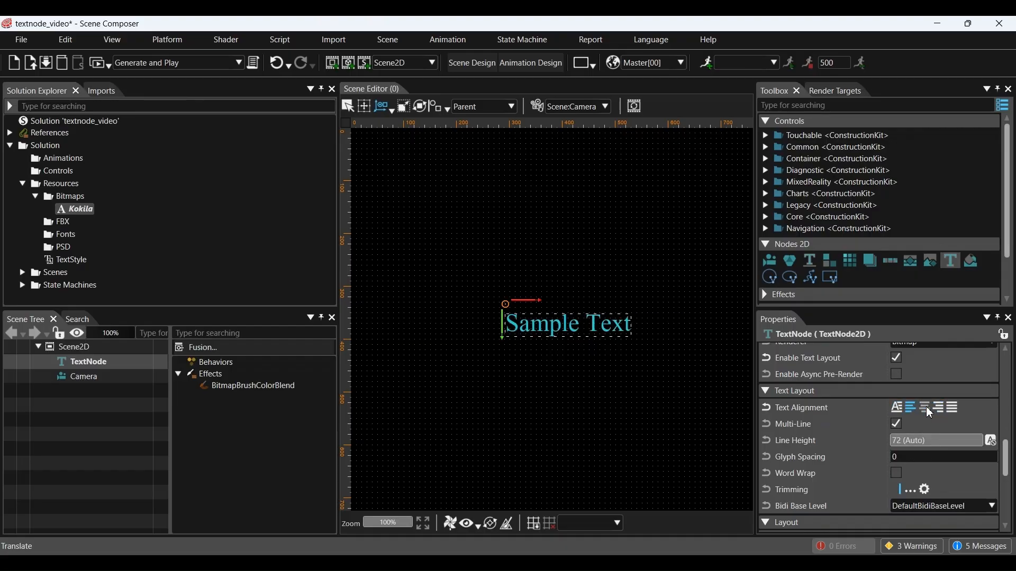
left_click(925, 409)
left_click(943, 410)
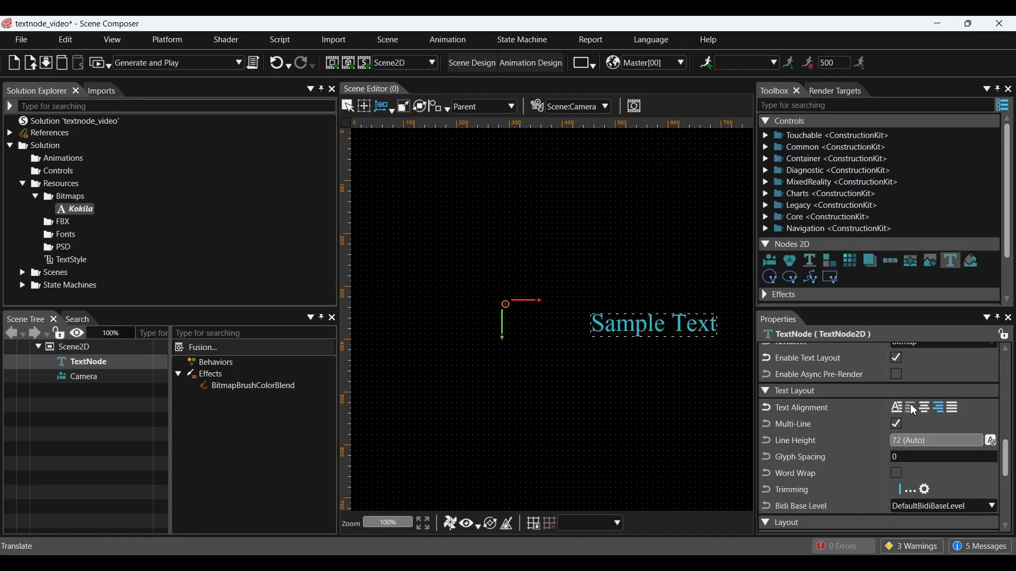
left_click(911, 408)
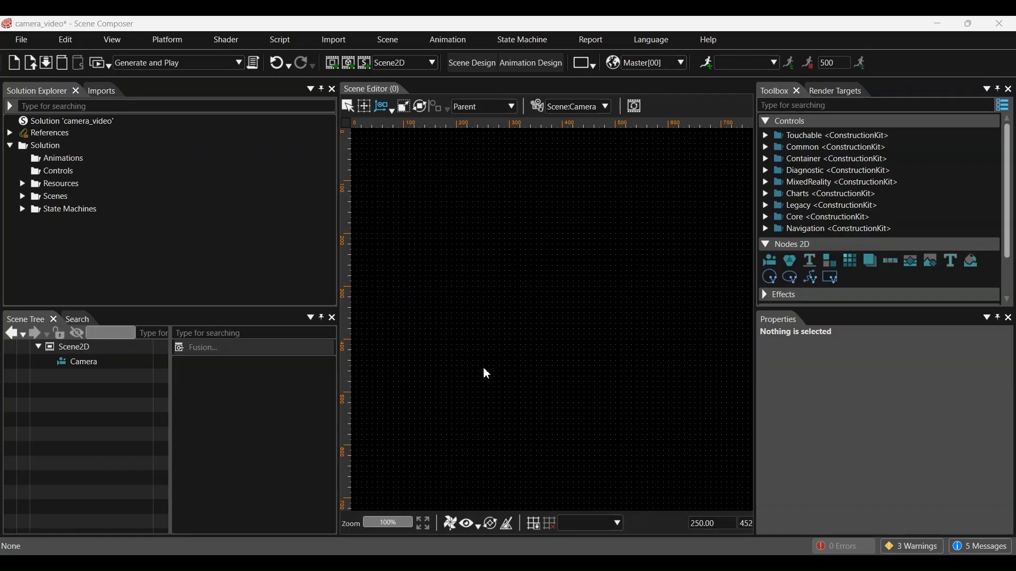
Step: Preview Display (0) from the Render Targets tree
left_click(835, 91)
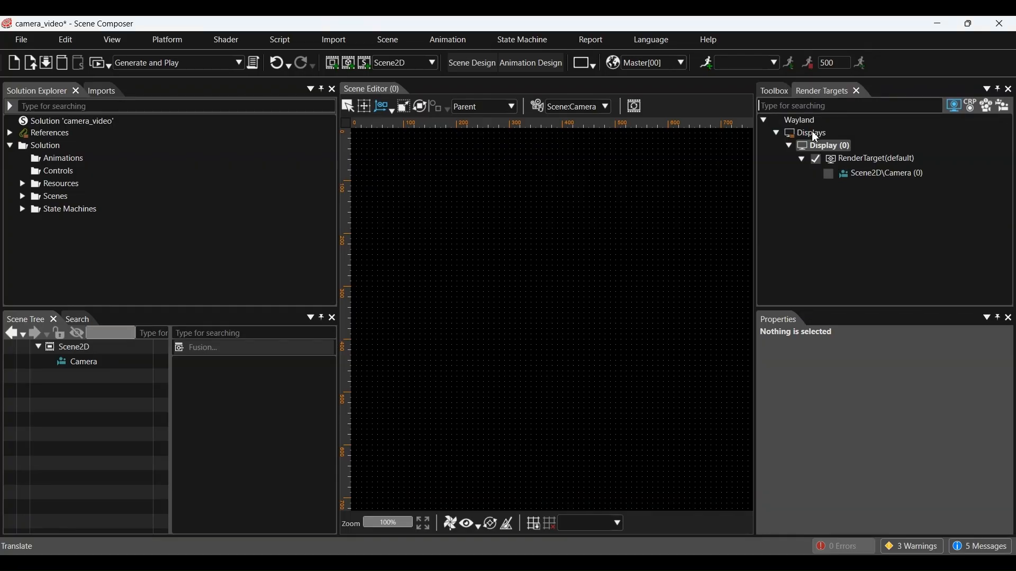
double_click(815, 146)
left_click_drag(714, 170, 588, 168)
left_click(920, 170)
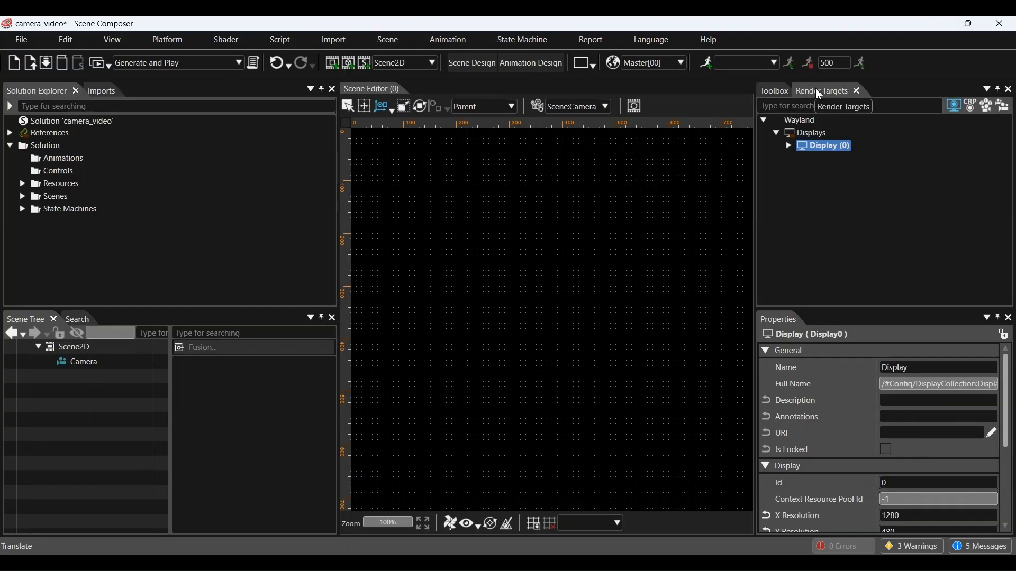
Step: Set Display (0)'s X Resolution to 640
left_click(820, 107)
left_click(823, 146)
scroll(871, 437, "down", 3)
left_click(905, 455)
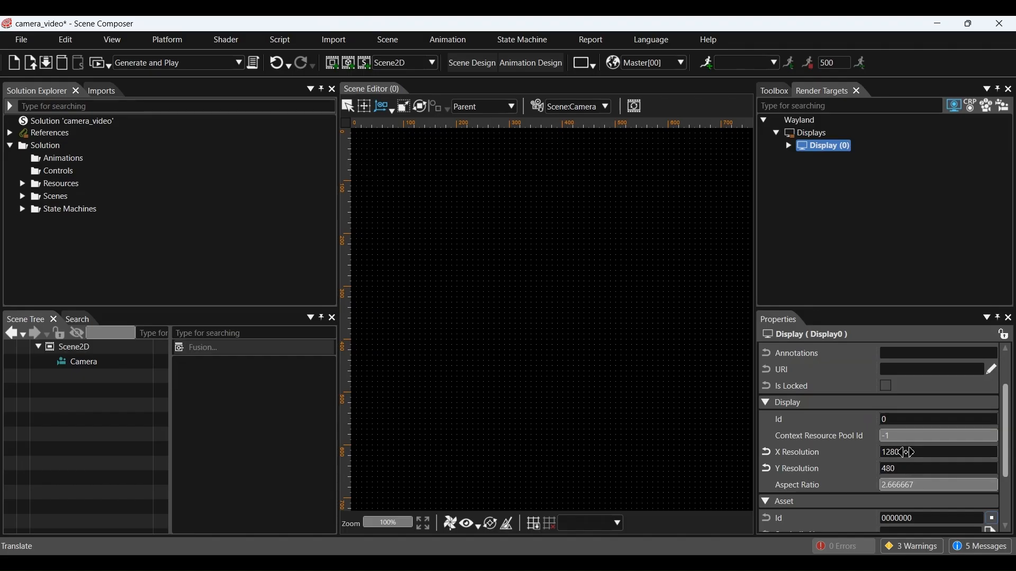
type("640")
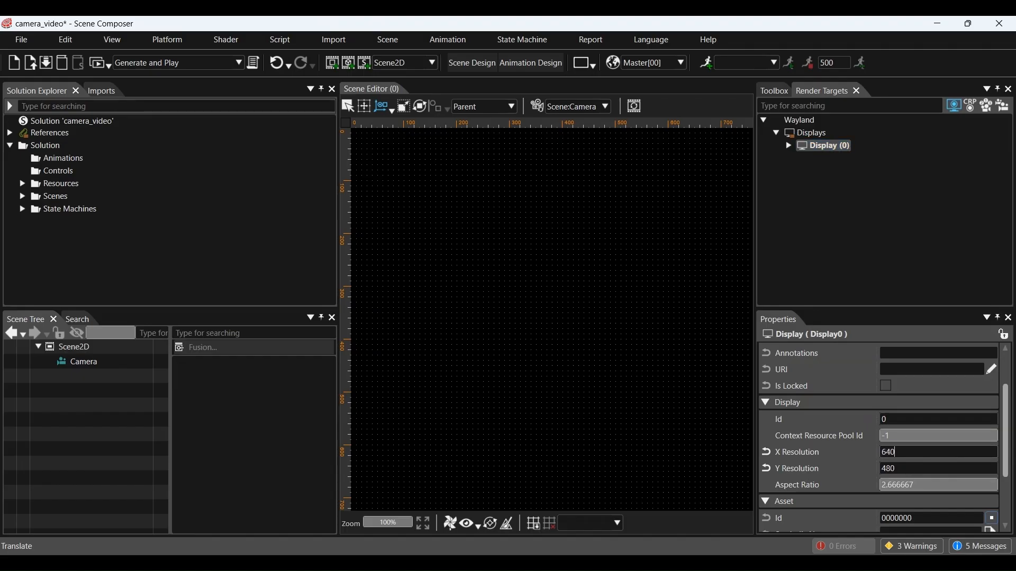
key("Return")
Step: Preview Display (0) again to check the 1.333333 aspect ratio
left_click(824, 148)
double_click(826, 147)
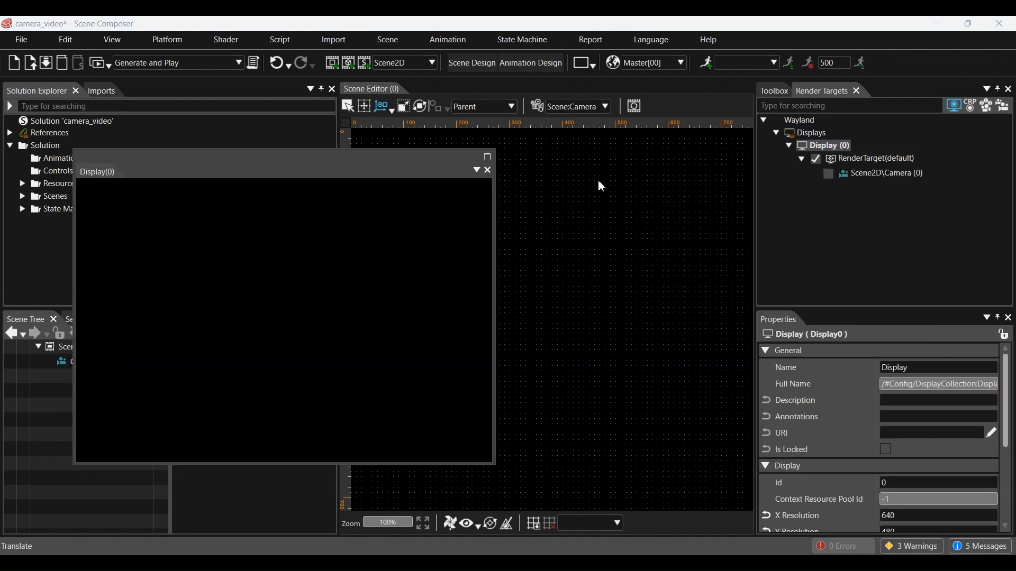
left_click_drag(413, 170, 615, 170)
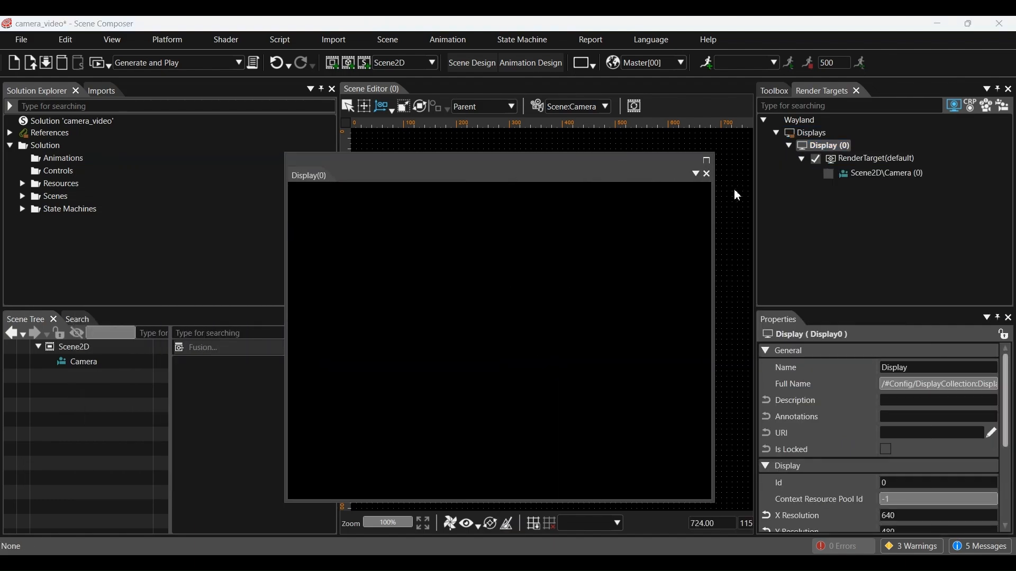
left_click(709, 175)
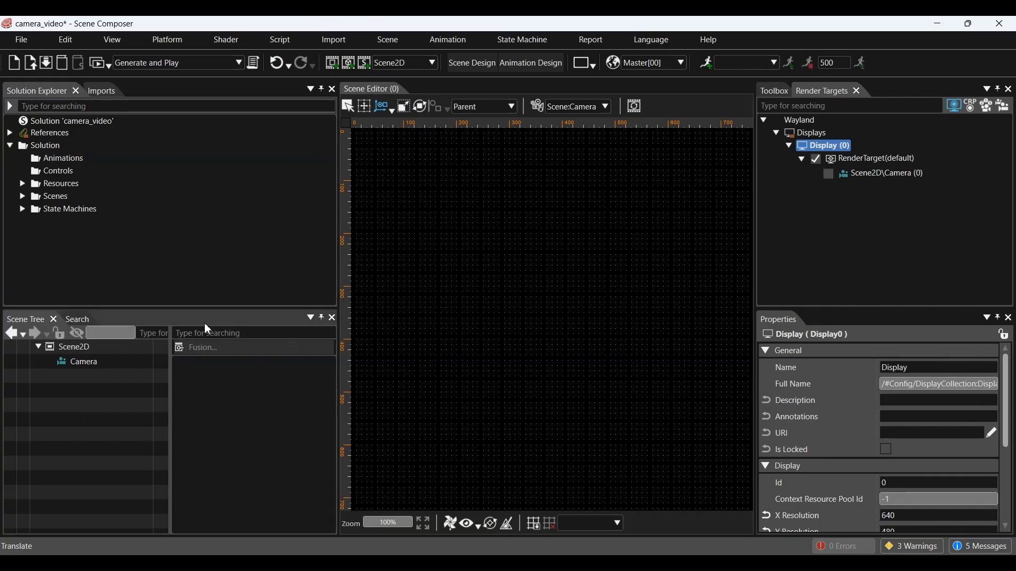
left_click(95, 365)
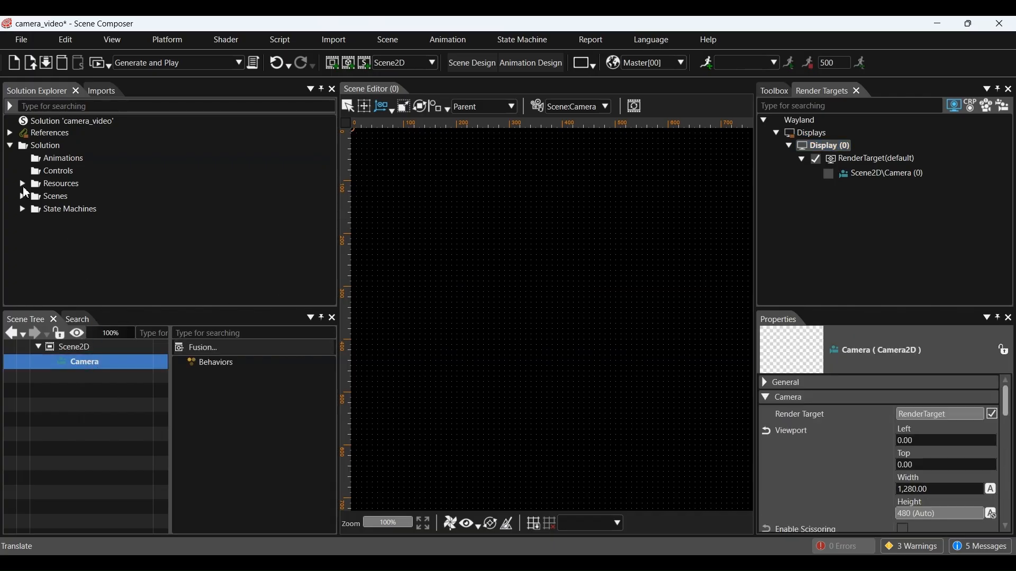
Step: Add the ImageBmp picture to Scene2D and view it through the Editor camera
left_click(22, 184)
left_click(35, 197)
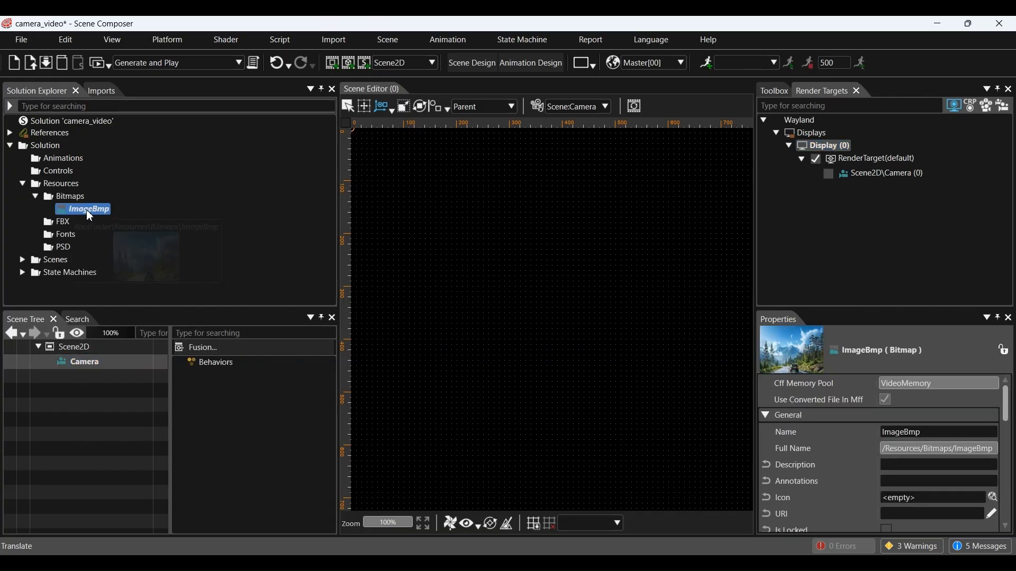
left_click_drag(87, 209, 78, 345)
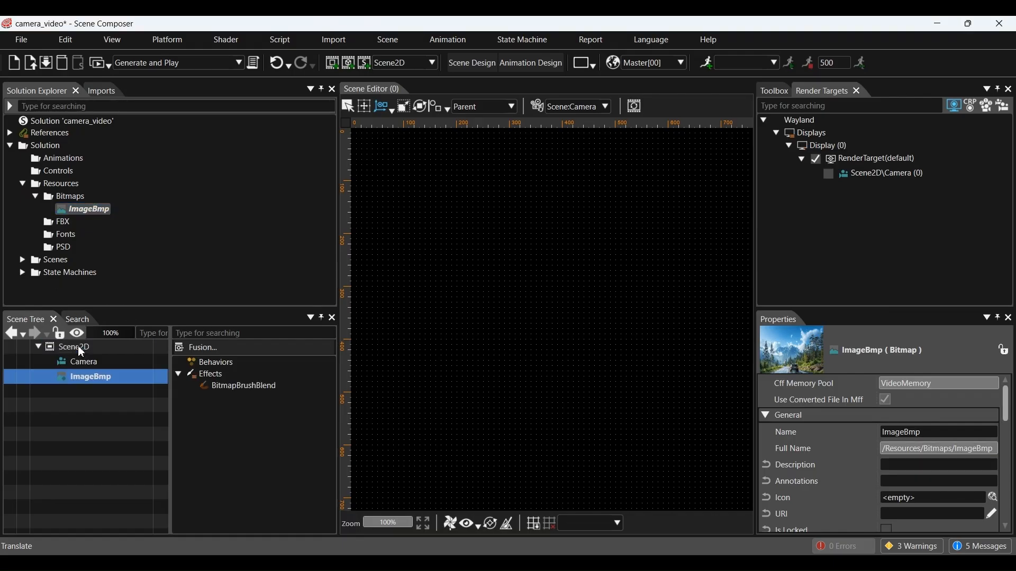
left_click(36, 198)
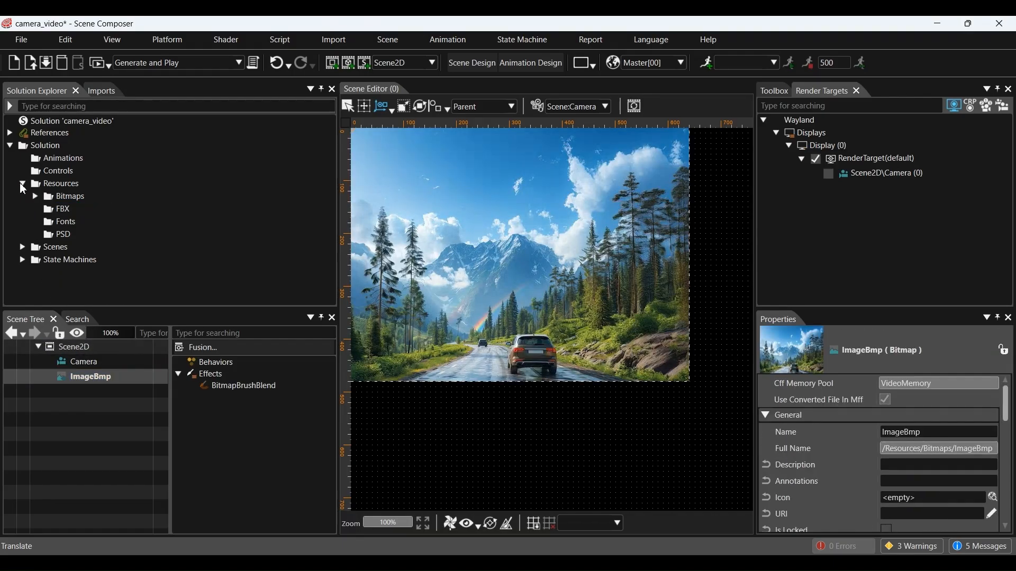
left_click(22, 184)
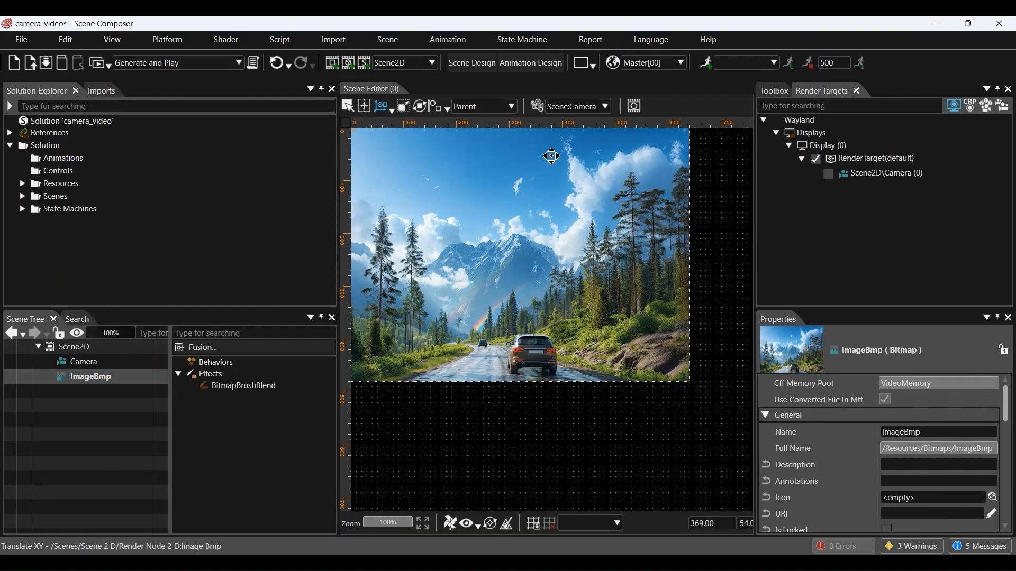
left_click(593, 109)
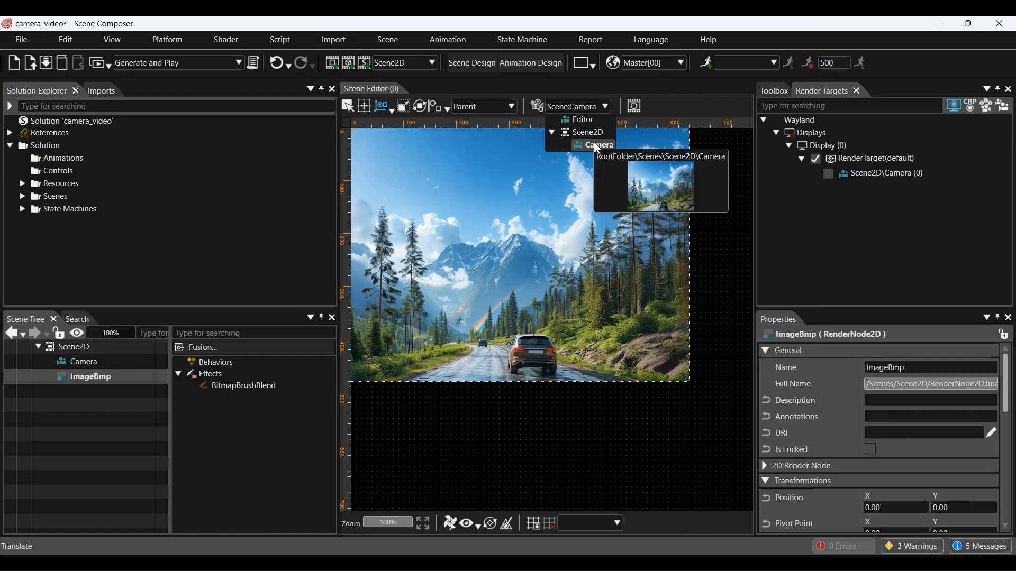
left_click(585, 121)
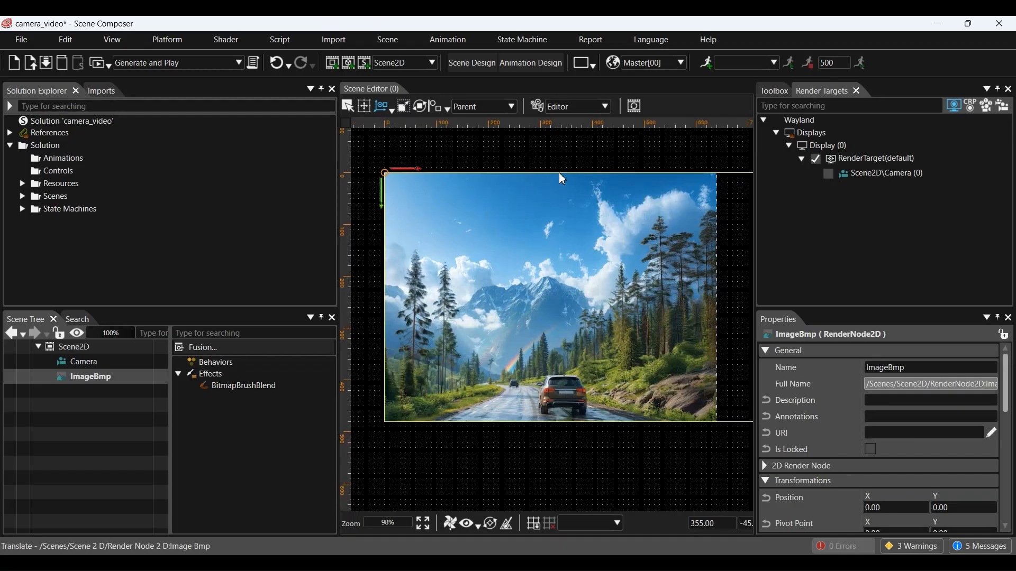
left_click_drag(565, 263, 549, 257)
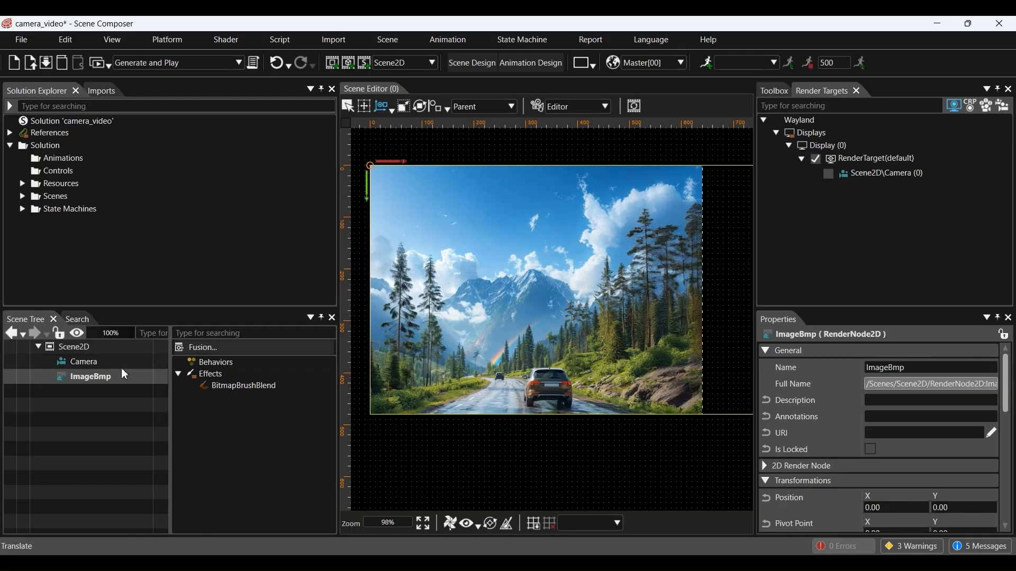
Step: Set the Camera's viewport width to 640
left_click(96, 362)
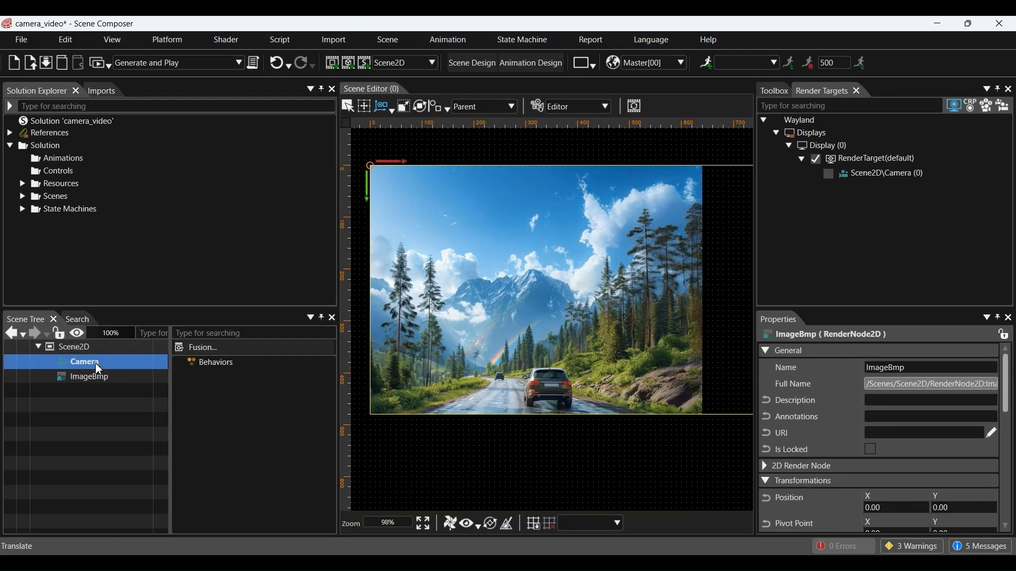
scroll(803, 473, "down", 2)
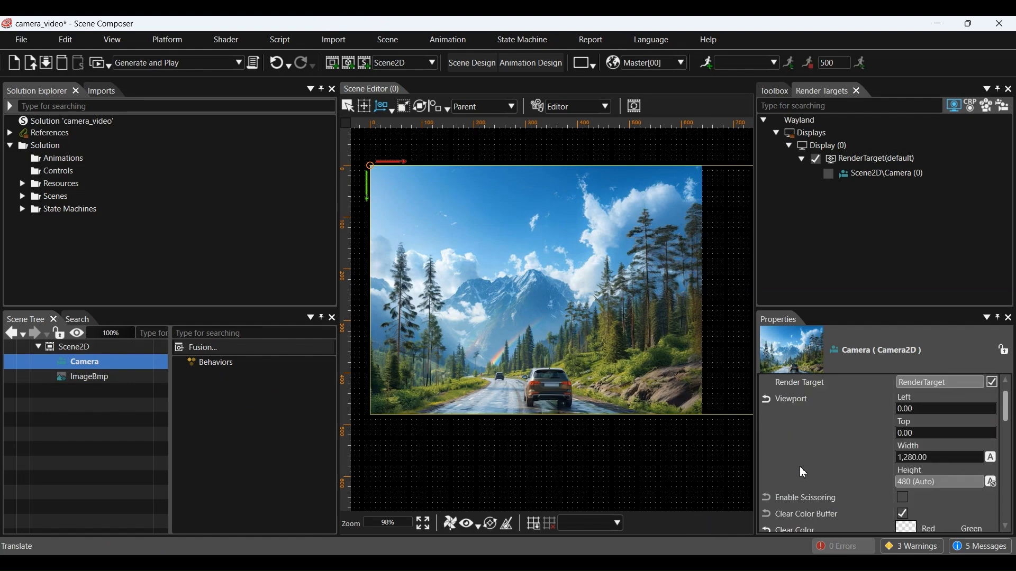
left_click(932, 459)
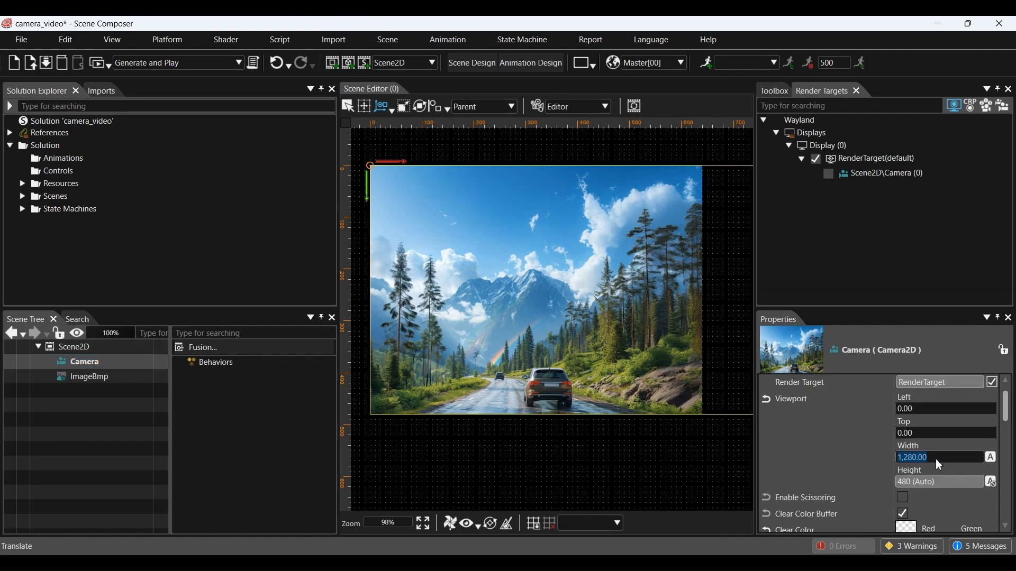
type("640")
key("Return")
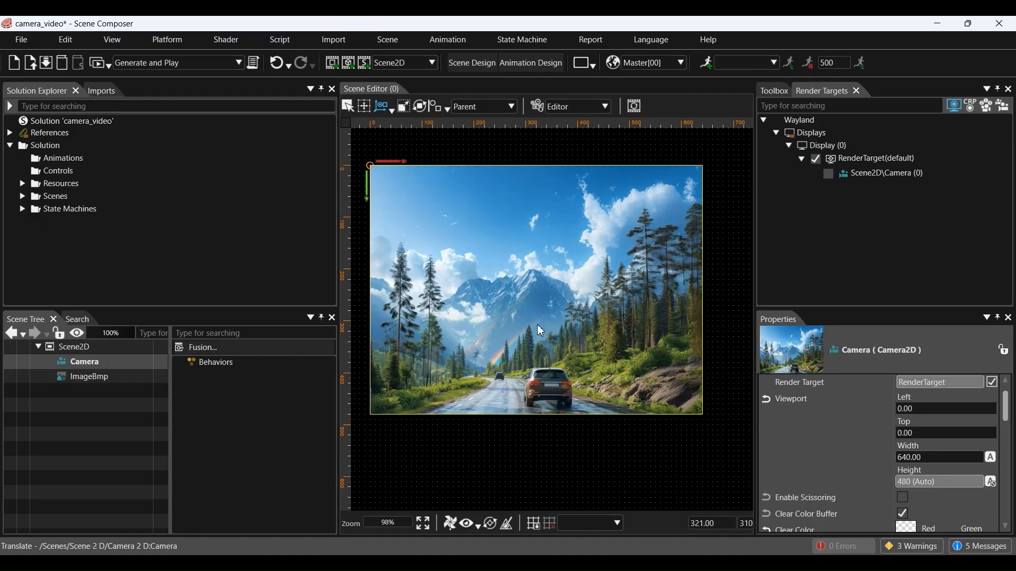
left_click_drag(538, 324, 553, 329)
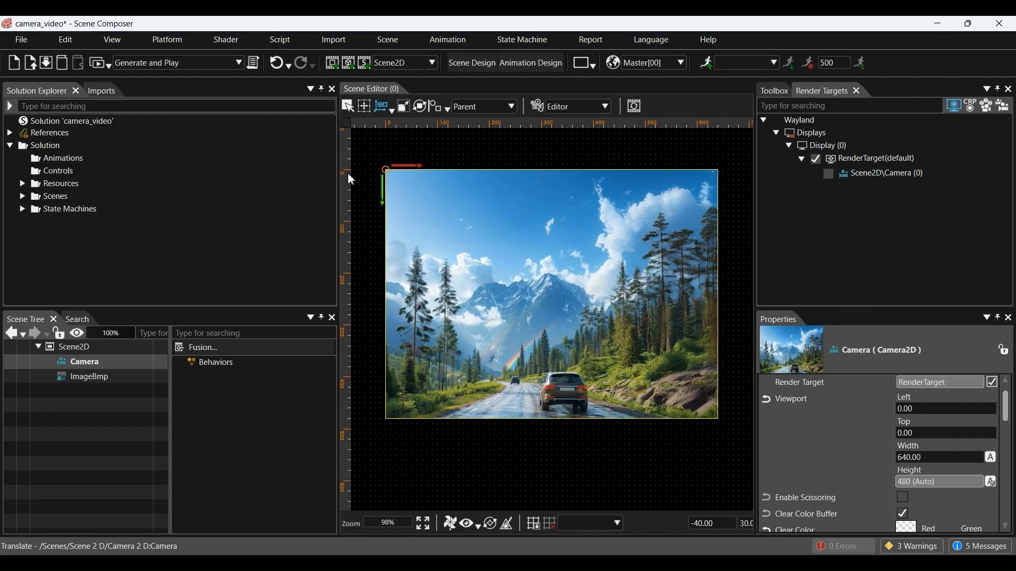
Step: Generate and play the scene after saving, then close the player window and CGI Panel
left_click(100, 61)
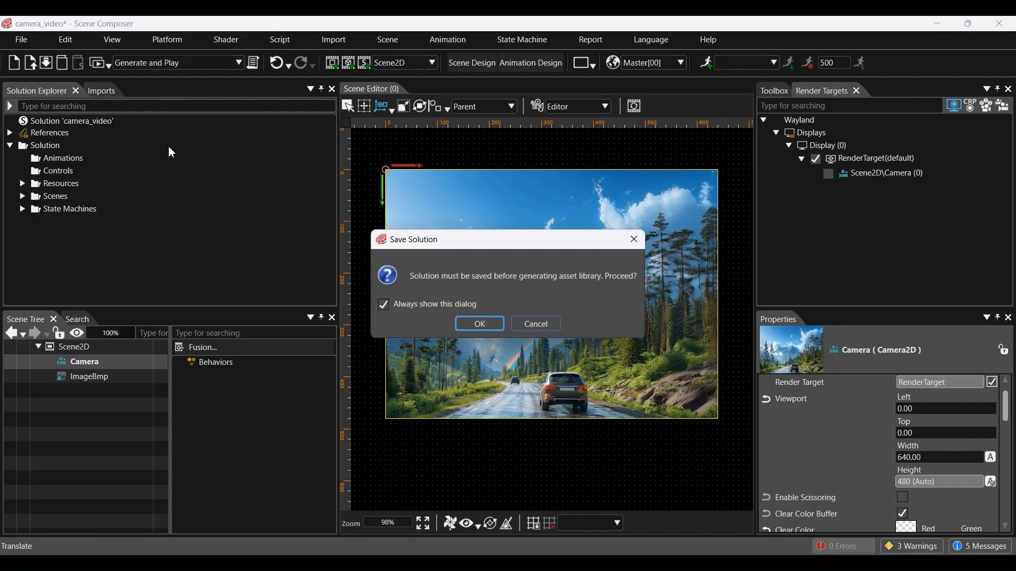
left_click(476, 324)
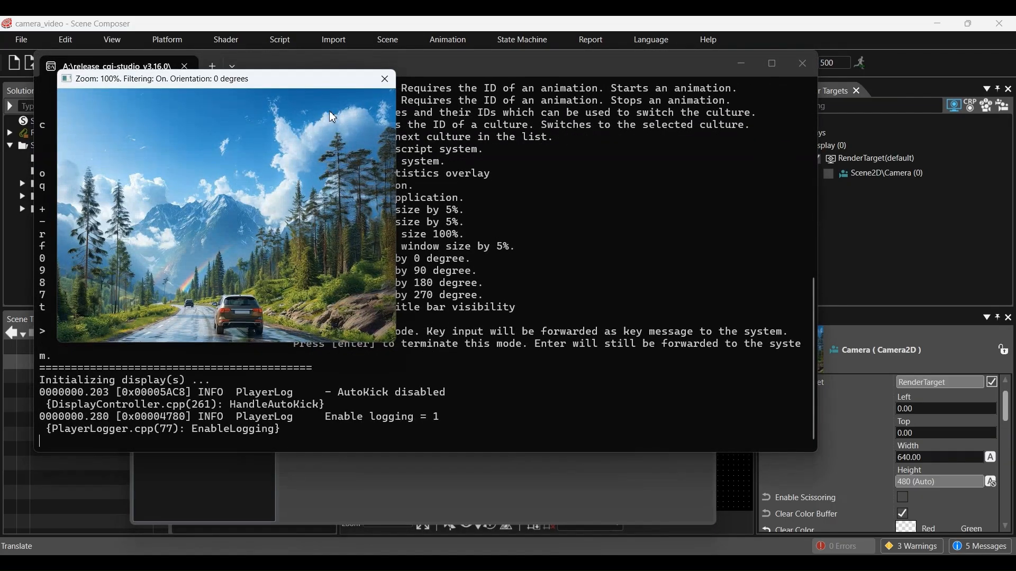
left_click_drag(325, 79, 479, 106)
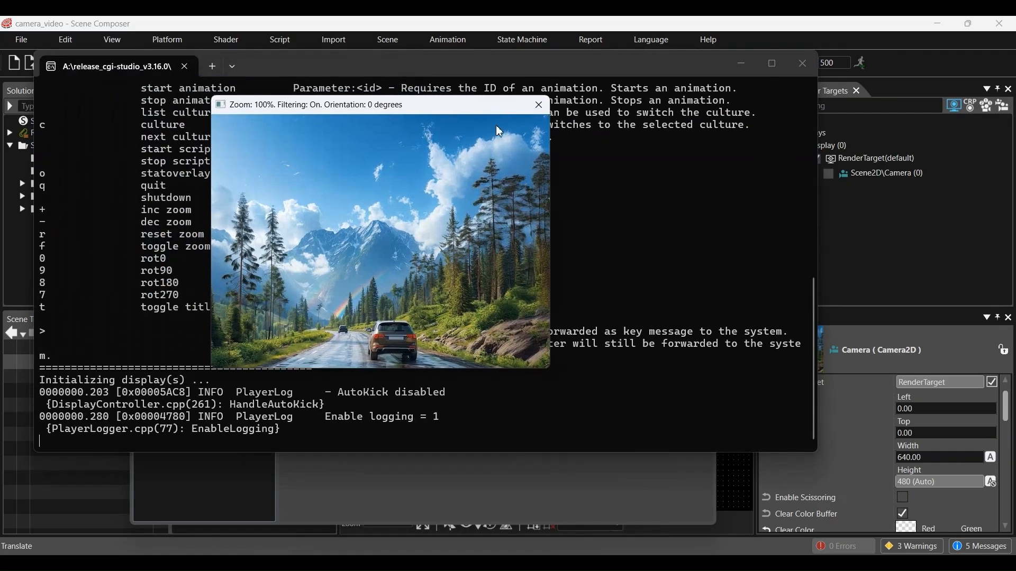
left_click(538, 106)
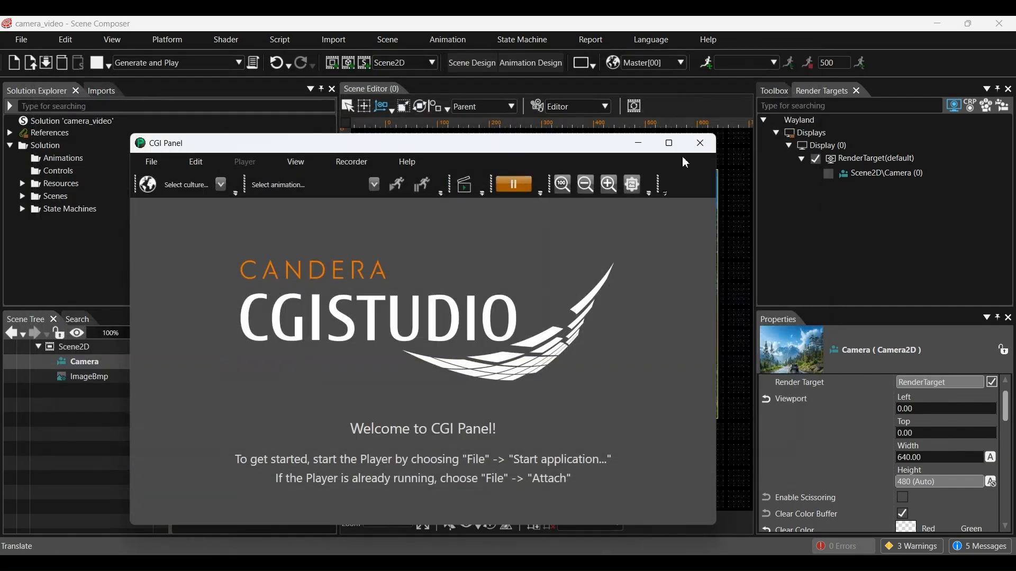
left_click(698, 145)
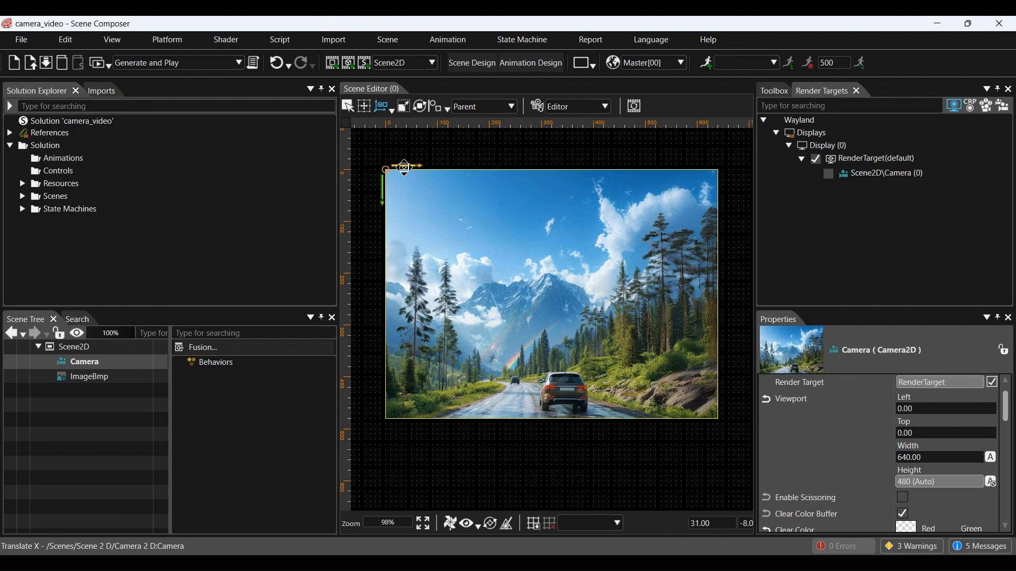
Step: Shift the camera about 100 units right and tilt it slightly
left_click_drag(404, 168, 458, 173)
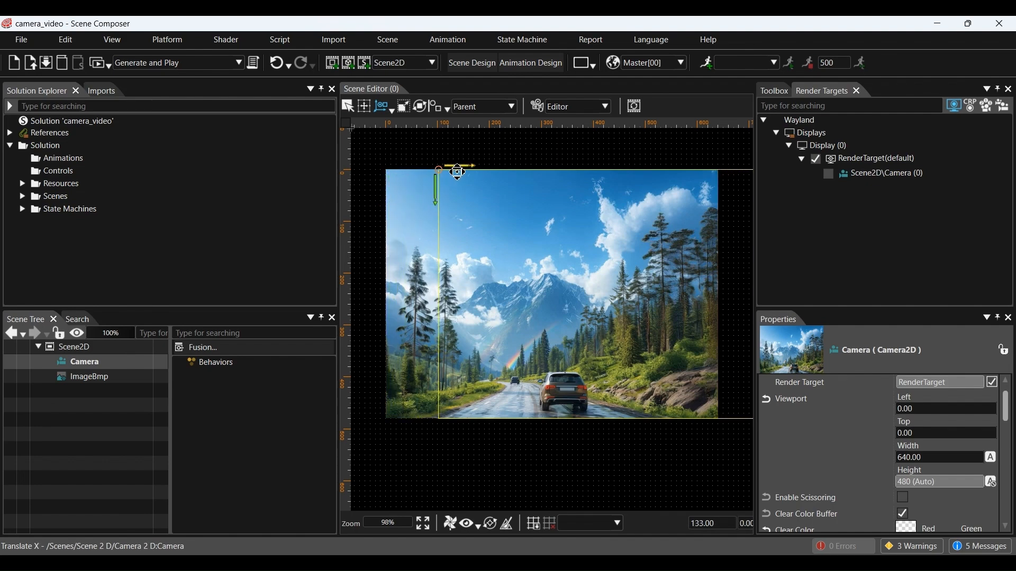
left_click(418, 107)
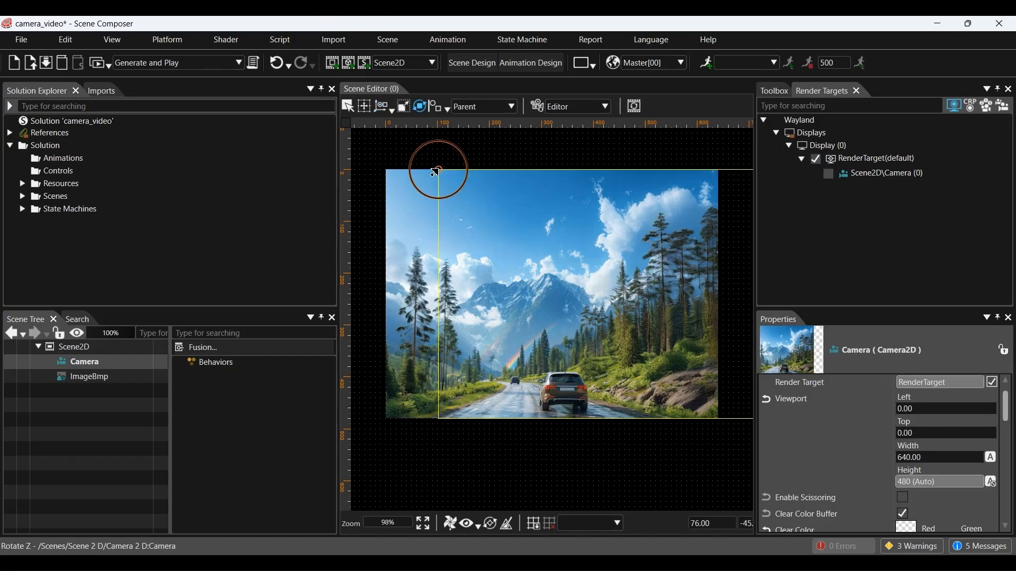
left_click_drag(444, 192, 449, 185)
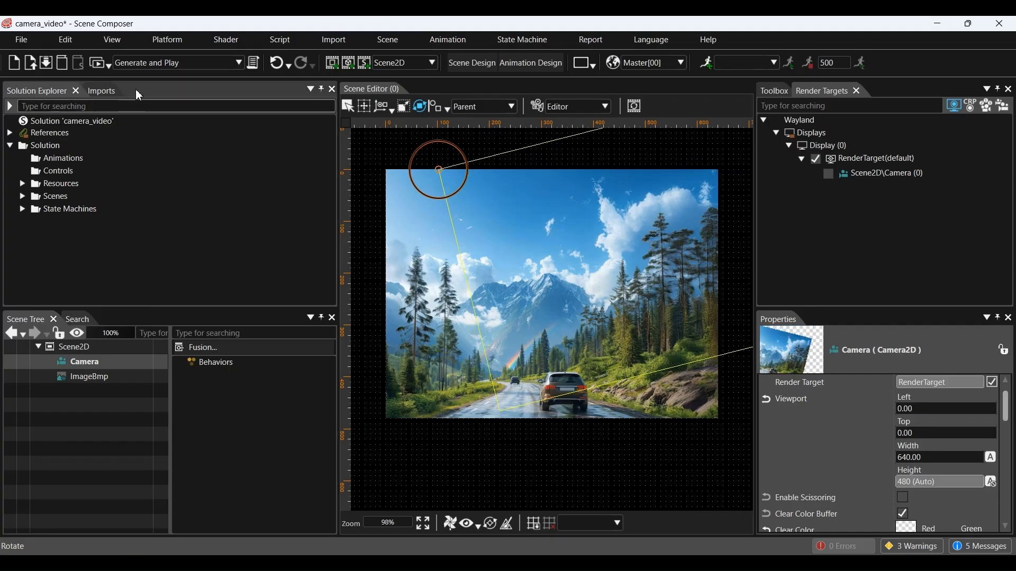
Step: Save, generate and view the tilted camera in the player, then close the player and CGI Panel
left_click(98, 66)
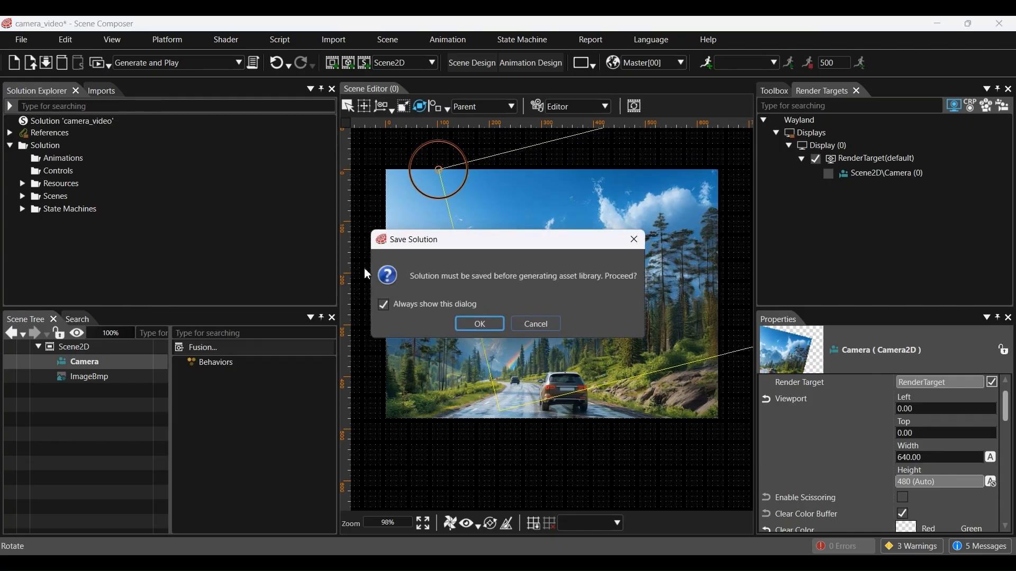
left_click(479, 322)
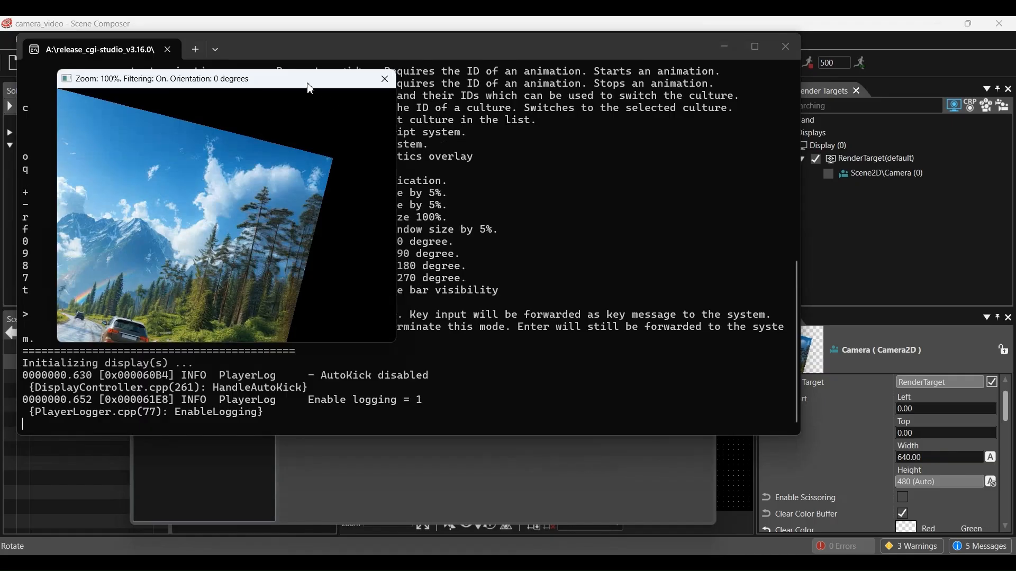
left_click_drag(323, 86, 599, 157)
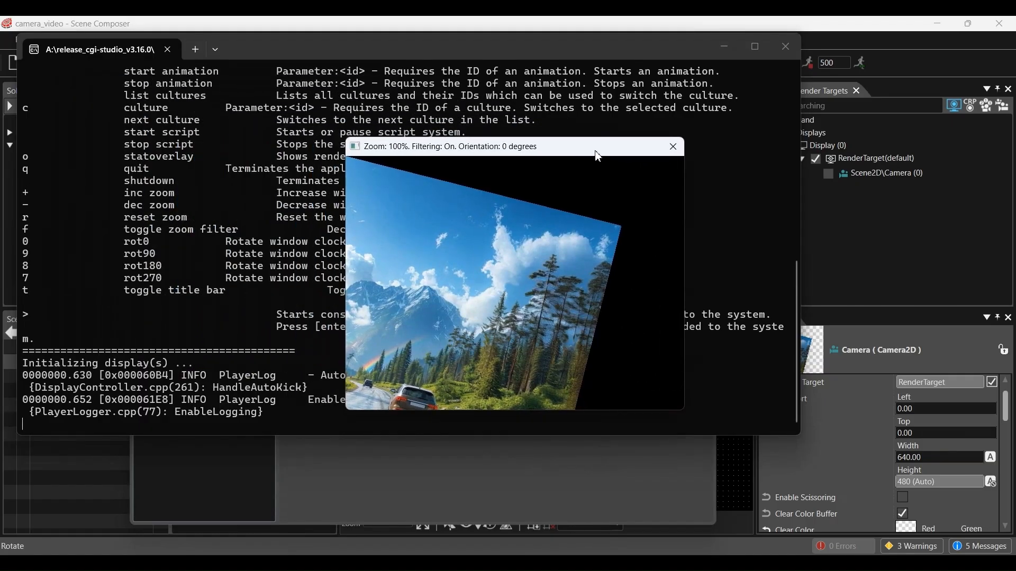
left_click(671, 154)
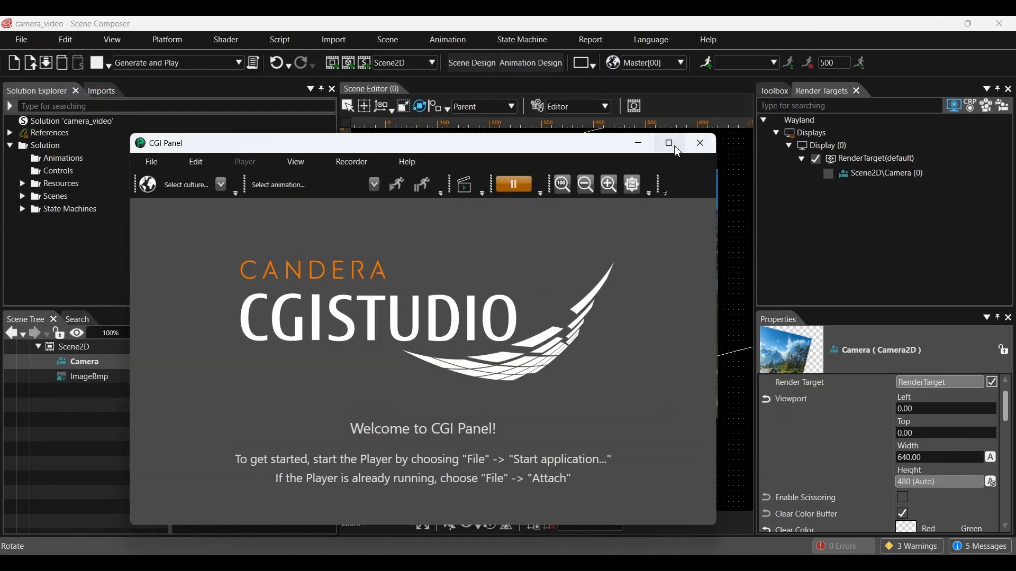
left_click(704, 144)
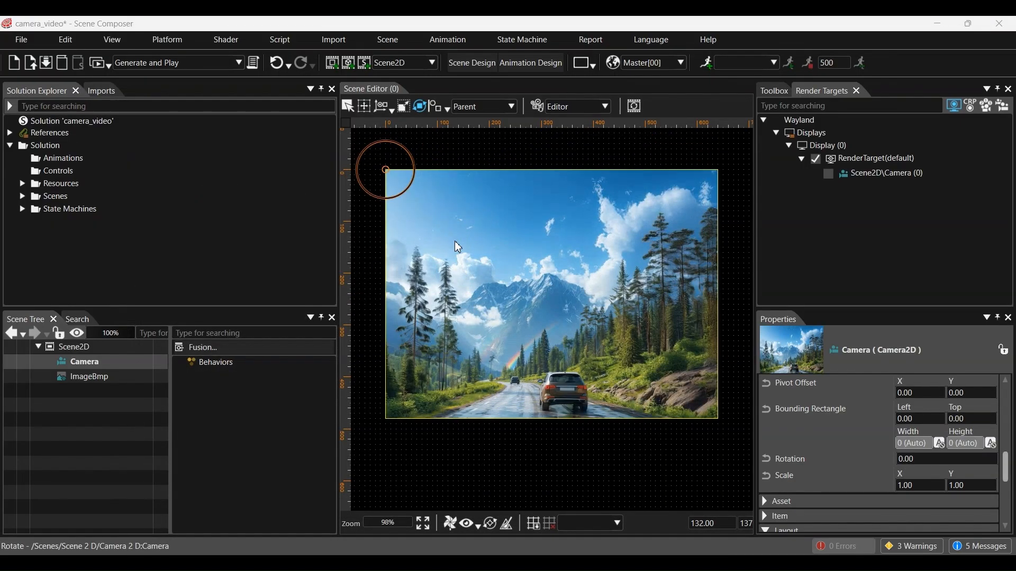
left_click(386, 107)
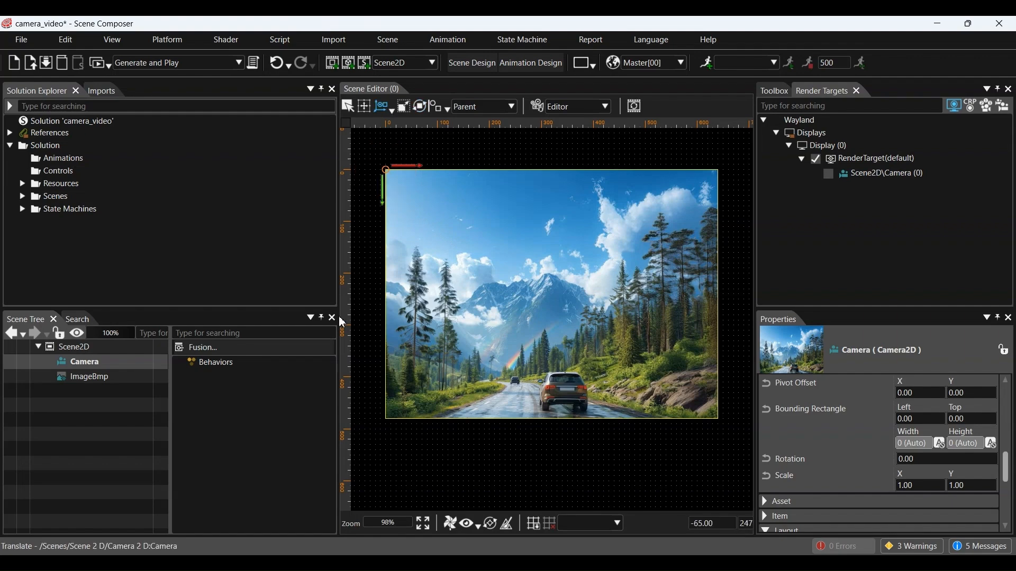
Step: Set the Camera's Viewport Width to 320
left_click(81, 362)
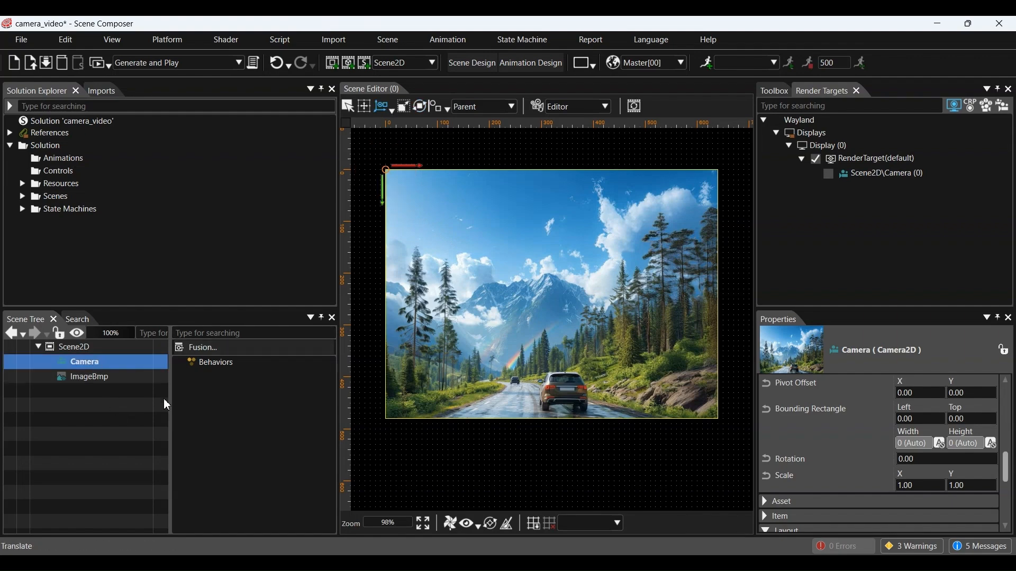
scroll(841, 492, "up", 3)
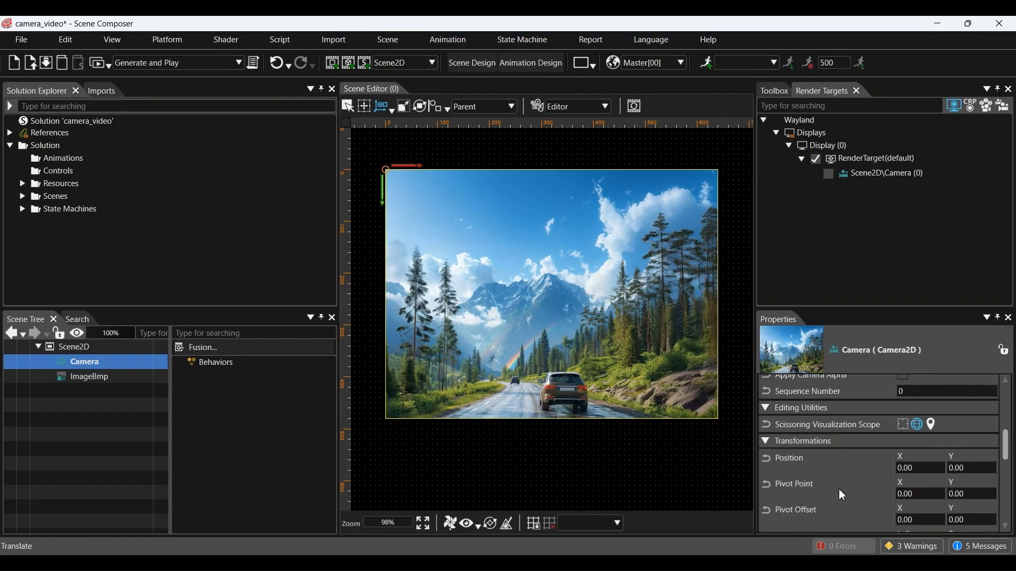
scroll(839, 489, "up", 5)
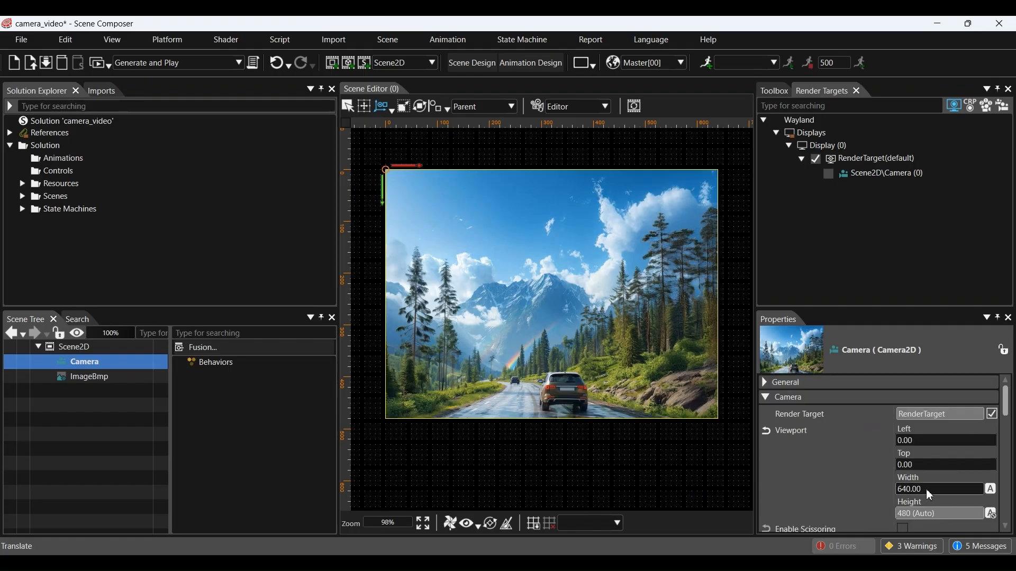
left_click(925, 489)
type("320")
key("Return")
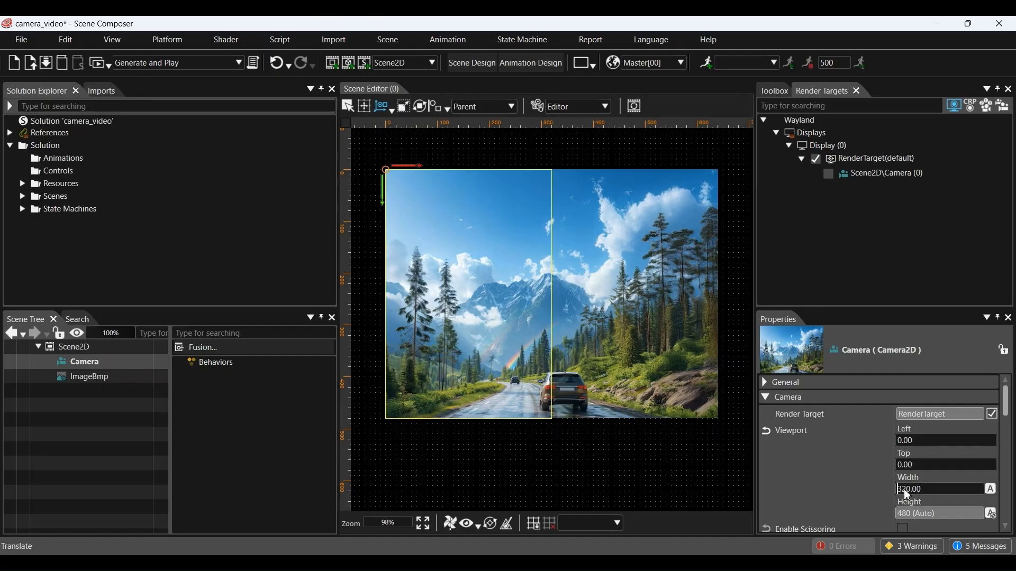
Step: Save, generate and check the narrowed view in the player, then close the player and CGI Panel
left_click(98, 64)
left_click(487, 326)
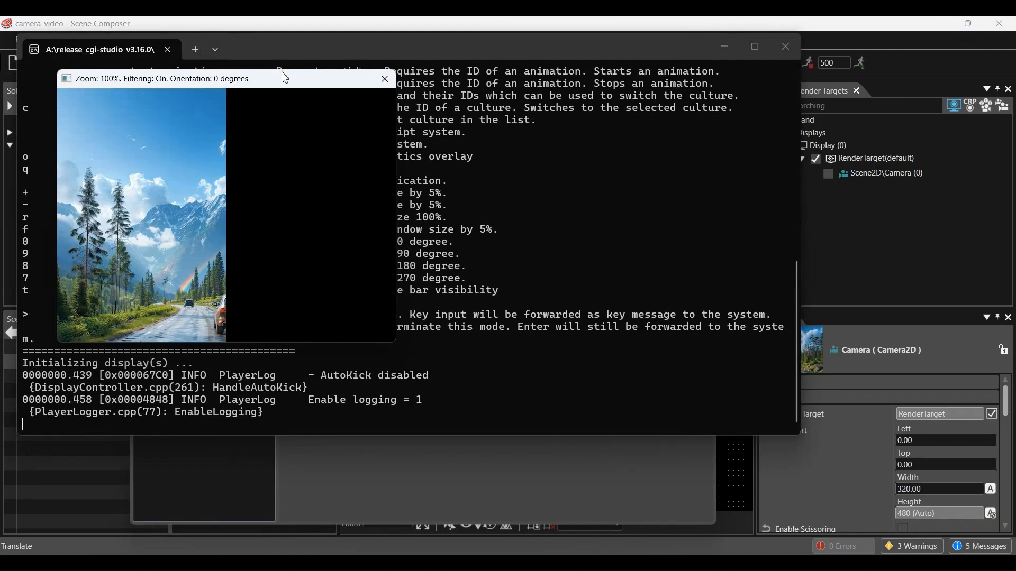
left_click_drag(285, 78, 598, 153)
left_click(697, 153)
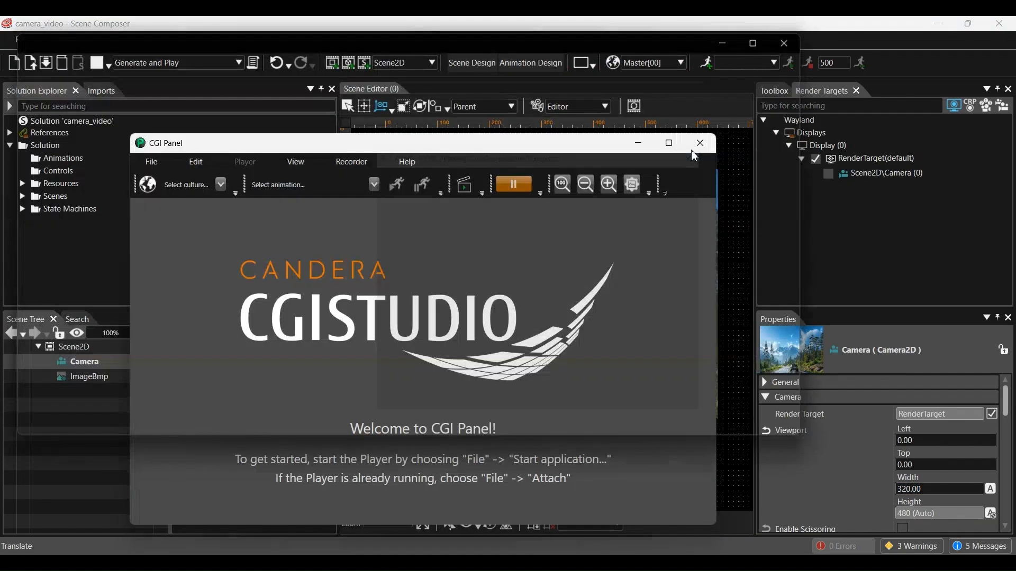
left_click(690, 150)
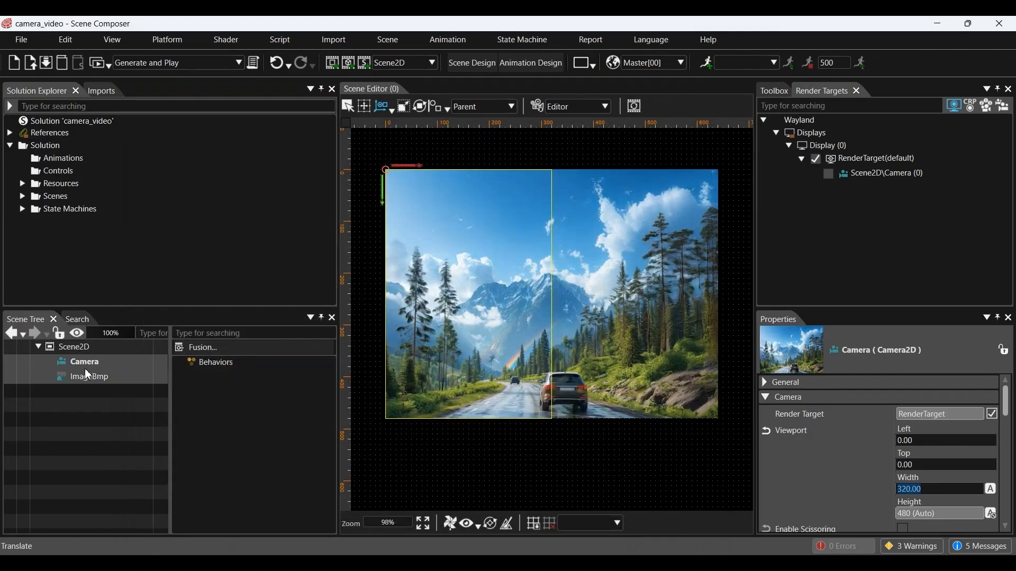
left_click(94, 368)
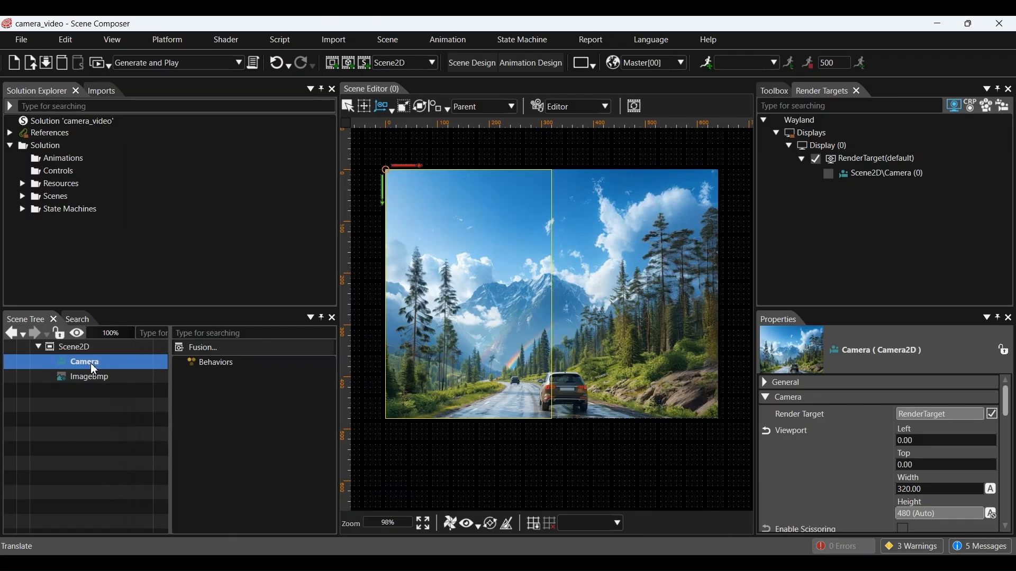
Step: Duplicate the camera as Camera_1 and set its viewport Left to 320.00
key("ctrl+v")
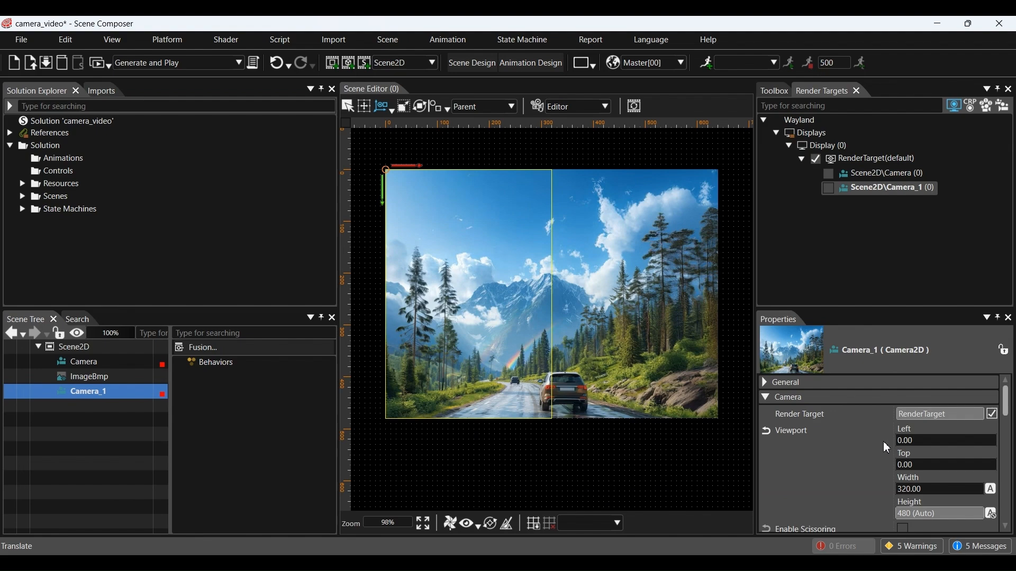
left_click(913, 442)
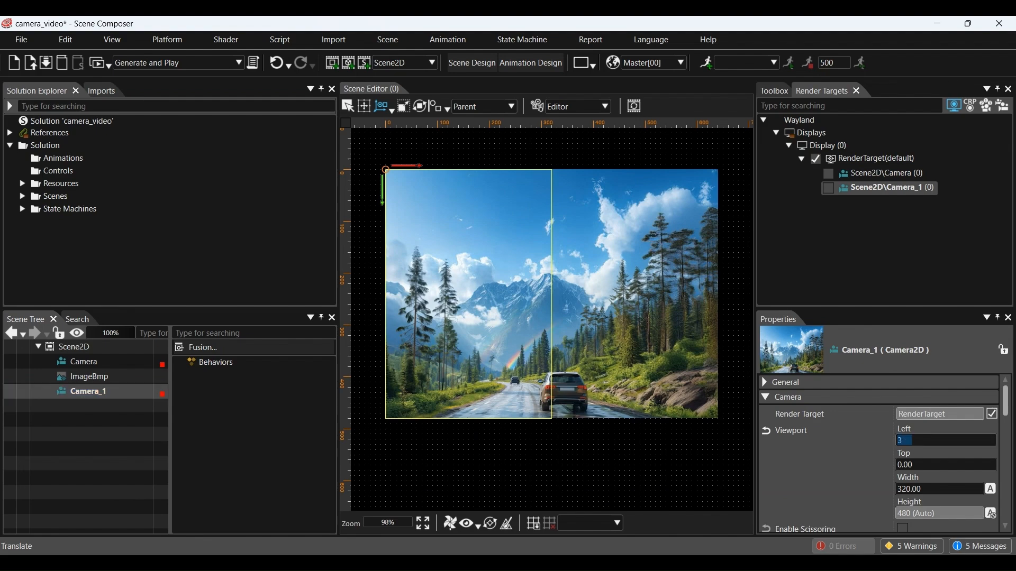
type("320.00")
Step: Save and generate the scene to view both camera halves side by side in the player
left_click(96, 65)
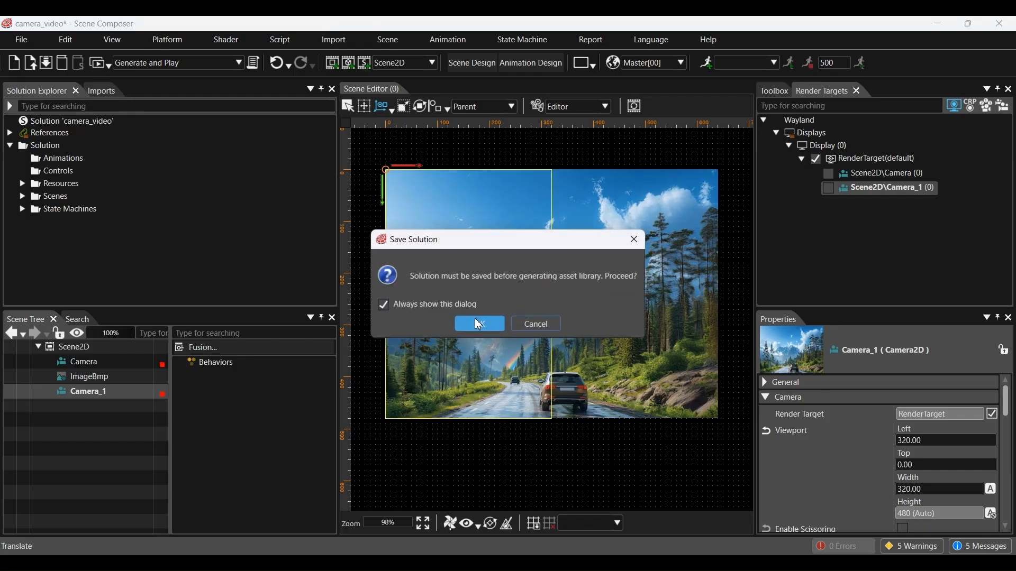
left_click(496, 322)
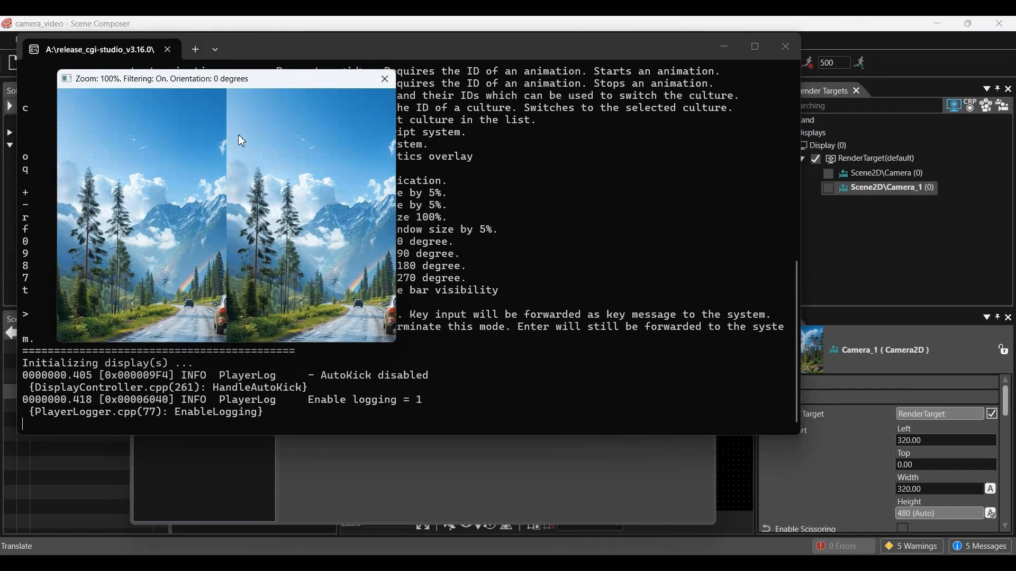
left_click_drag(246, 79, 574, 122)
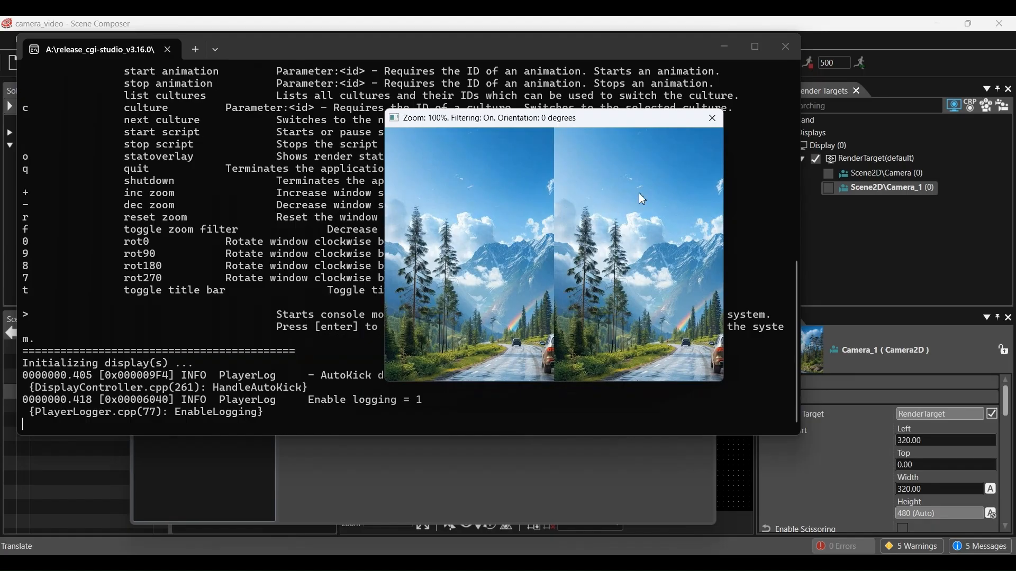
Step: Close the player preview and the CGI Panel
left_click(707, 123)
left_click(702, 144)
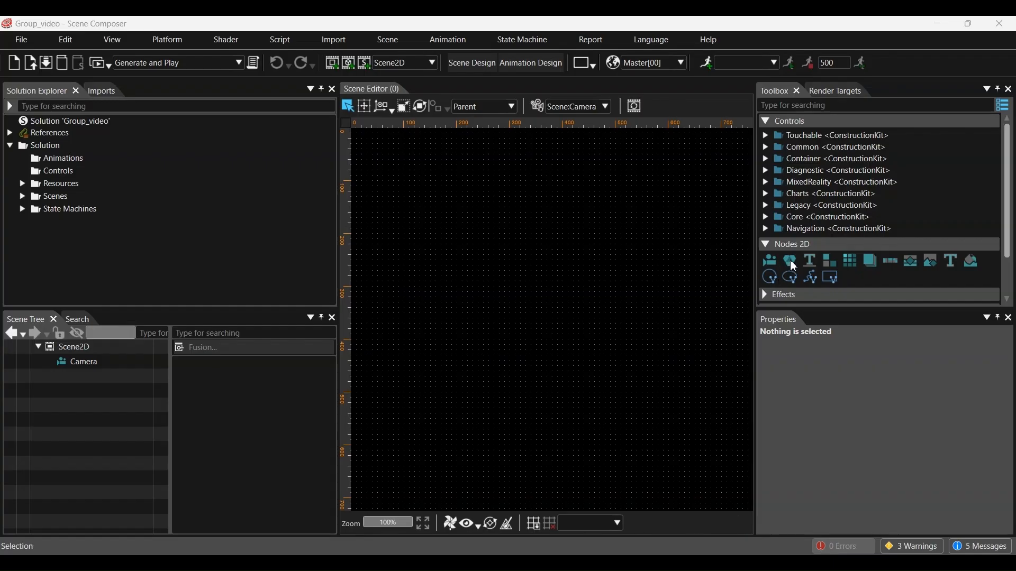
Step: Add a Group holding a TextNode reading 'Sample Text' and a SolidColorNode
left_click_drag(793, 267, 128, 351)
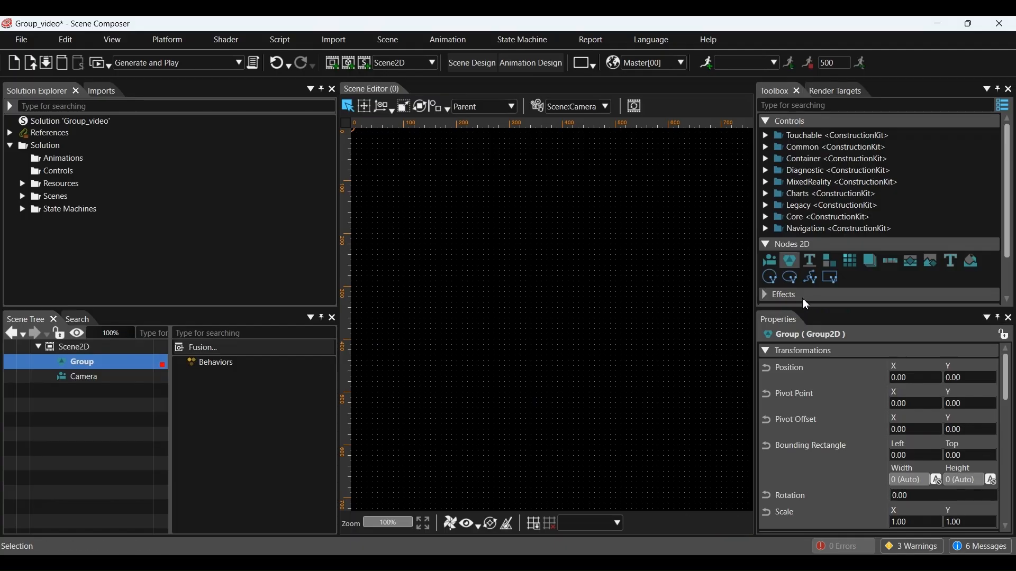
left_click(952, 261)
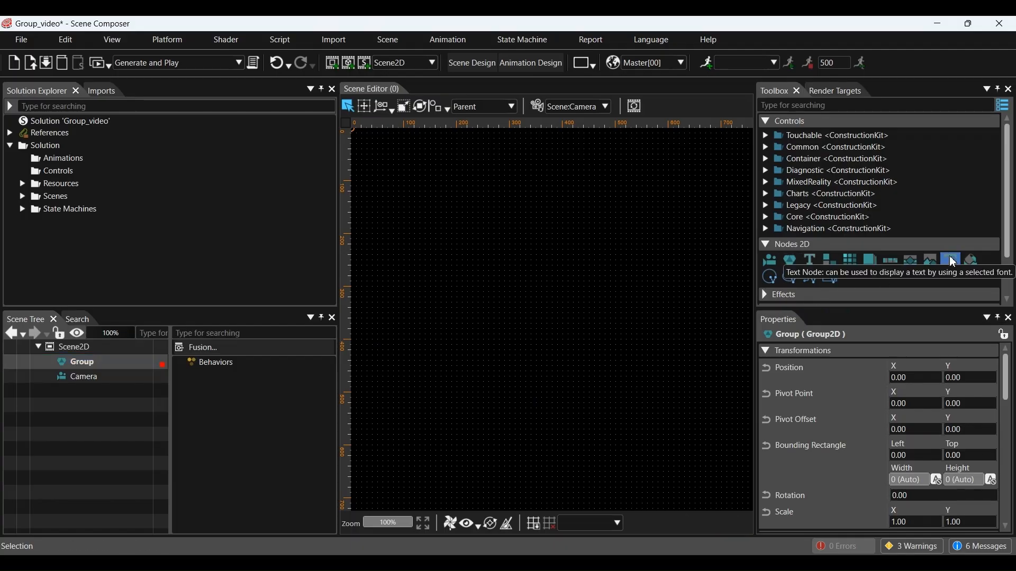
left_click_drag(936, 268, 116, 362)
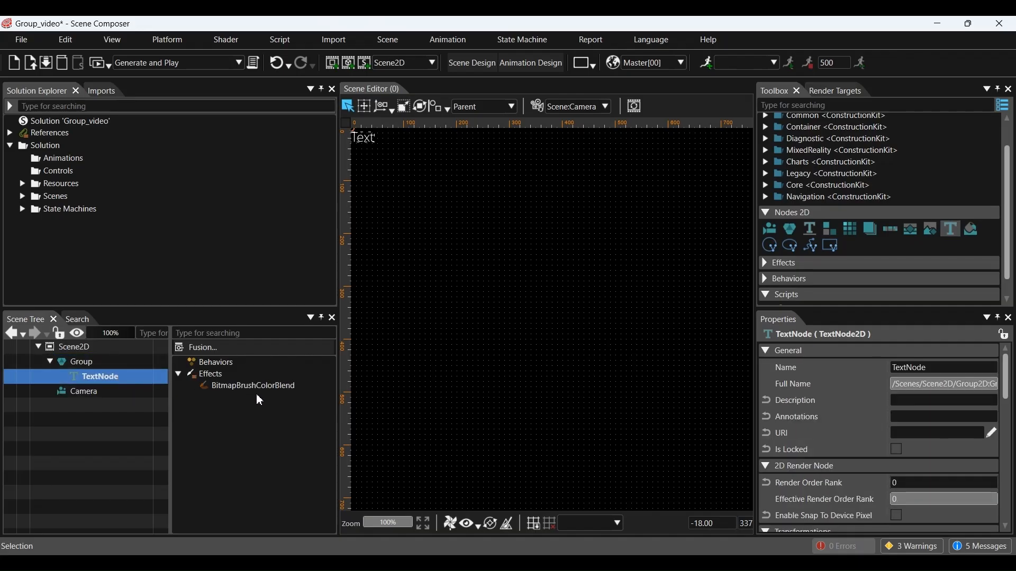
scroll(972, 404, "down", 3)
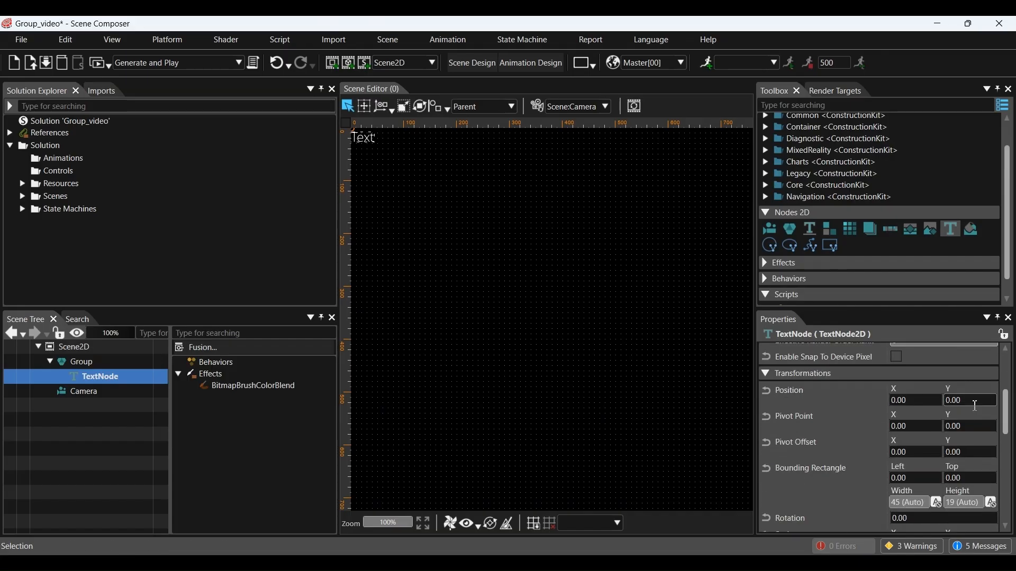
scroll(975, 406, "down", 3)
left_click(923, 437)
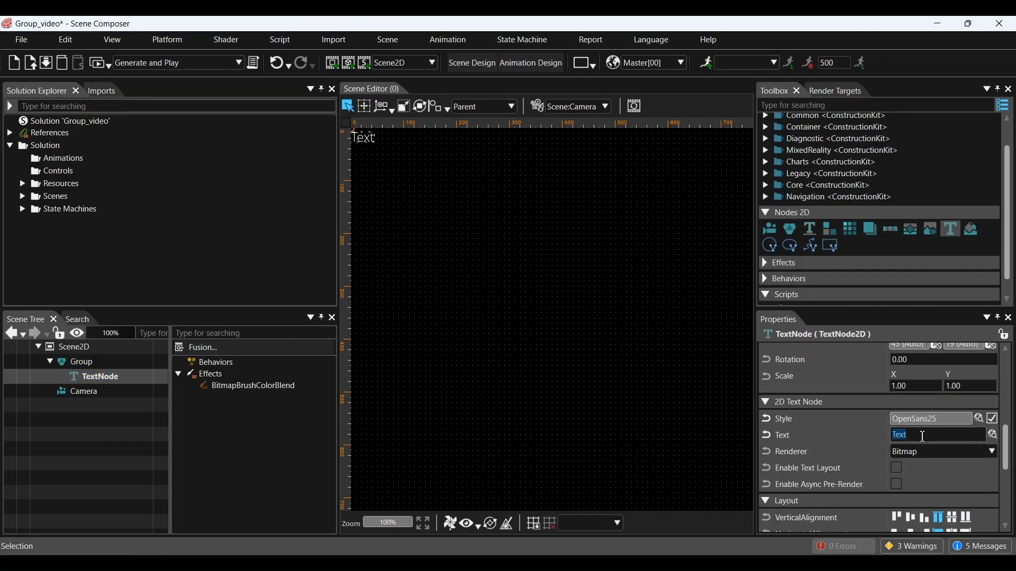
type("Sample")
key("Return")
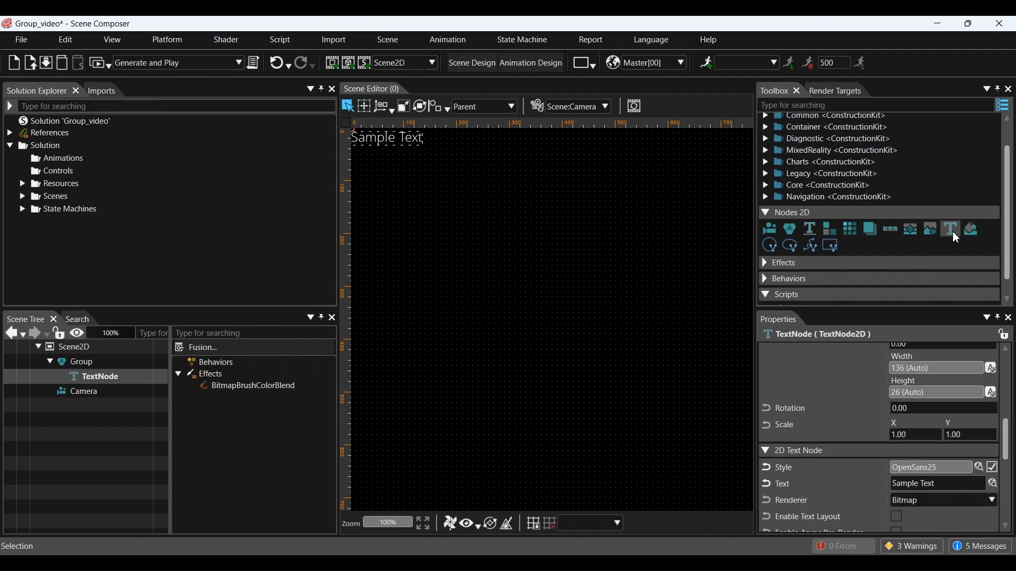
left_click_drag(975, 234, 103, 361)
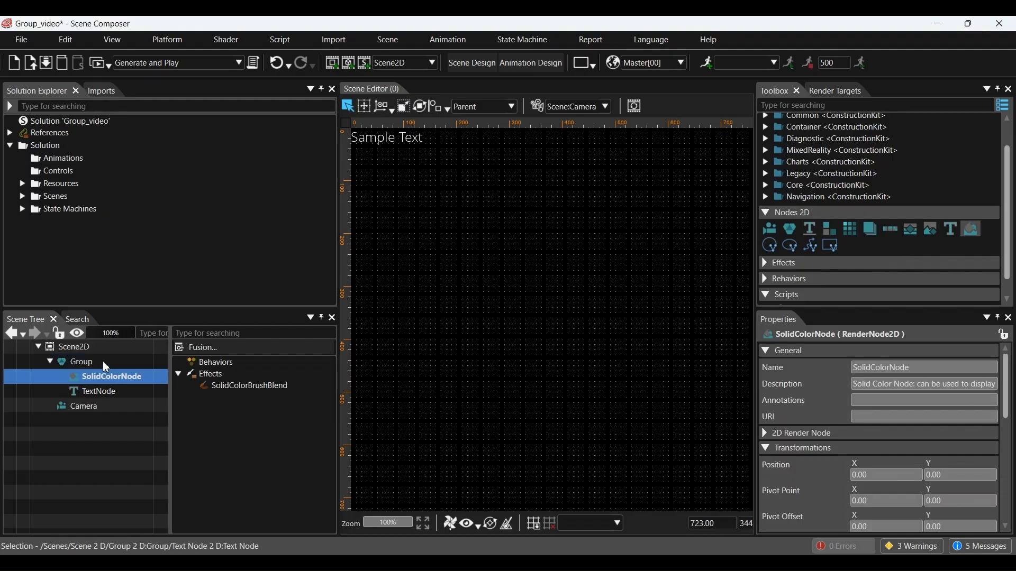
Step: Set the square's fill colour to teal (#4EBCB0) with the colour picker
left_click(228, 386)
scroll(820, 477, "down", 3)
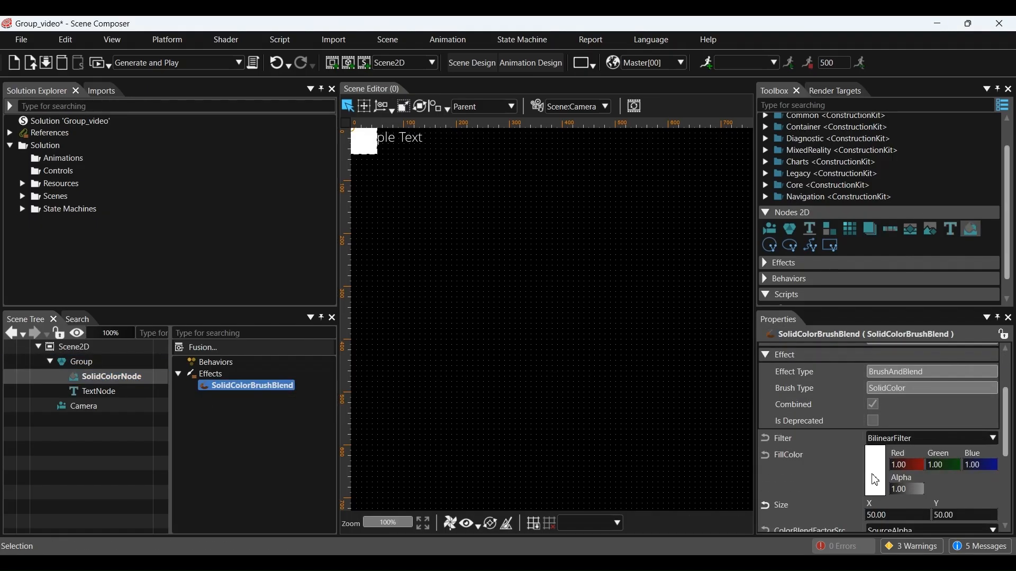
left_click(875, 479)
left_click_drag(558, 105, 316, 185)
left_click(205, 230)
left_click(271, 252)
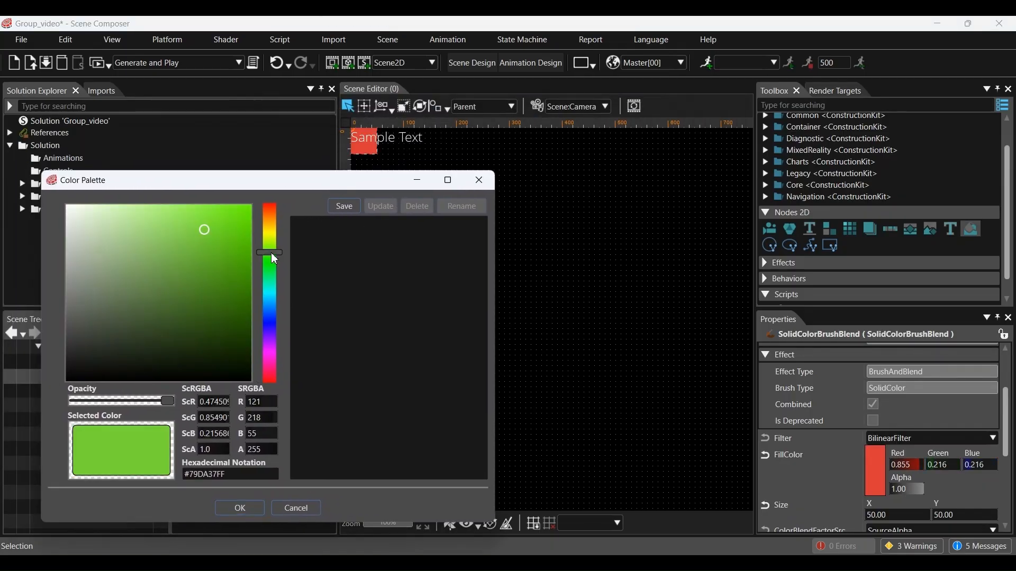
left_click(270, 290)
left_click(174, 251)
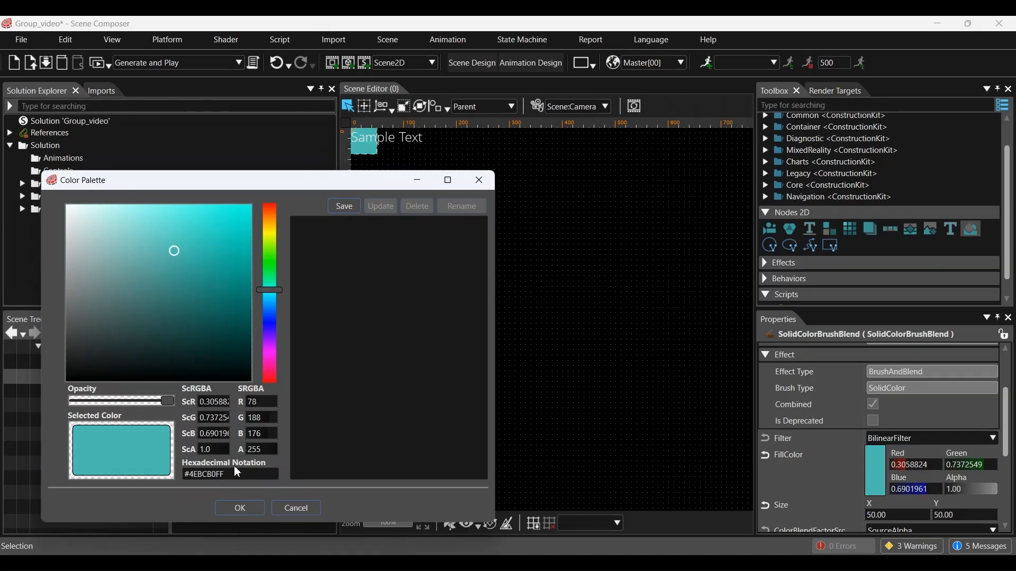
left_click(240, 508)
Step: Resize the teal square to 100 by 100
scroll(948, 506, "down", 1)
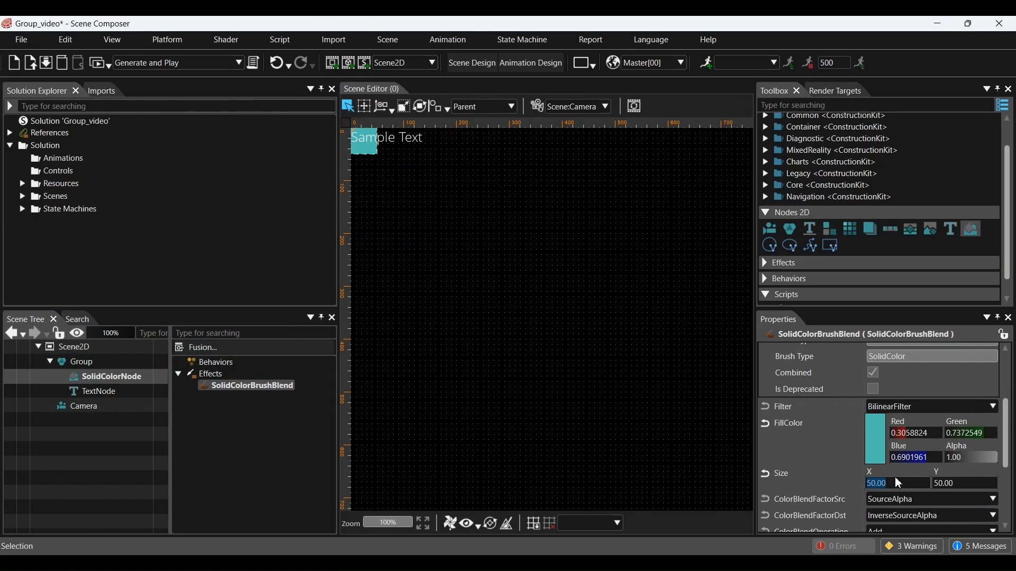
key("Tab")
type("10")
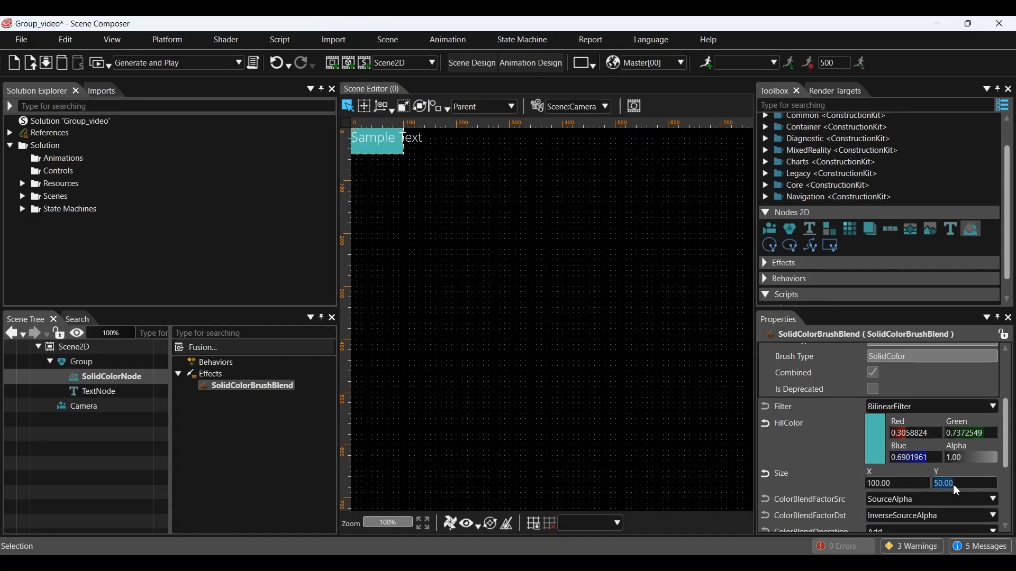
type("0")
key("Return")
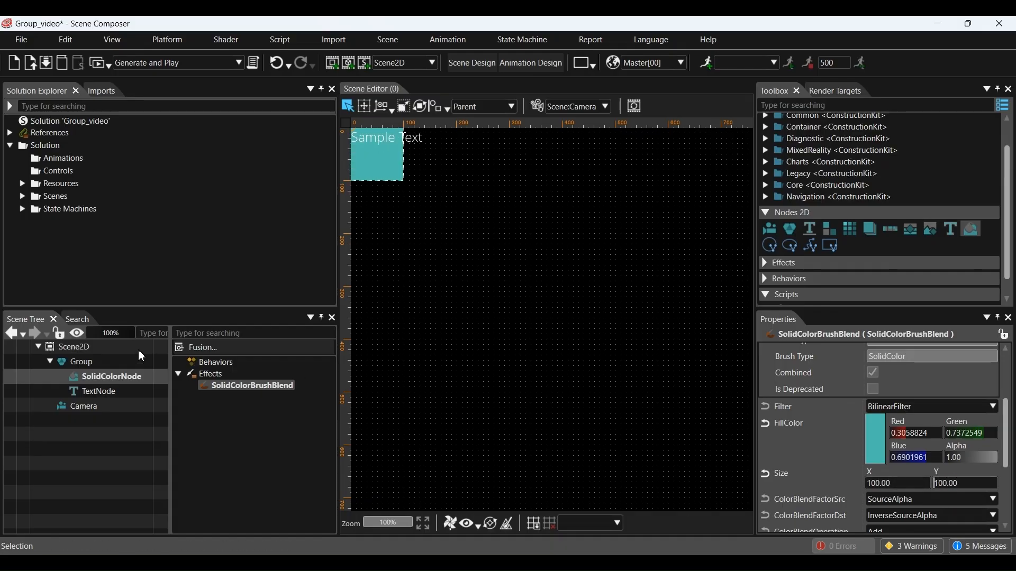
left_click(22, 184)
Step: Add the natureBmp picture into the Group and move the Group right and down
left_click(35, 196)
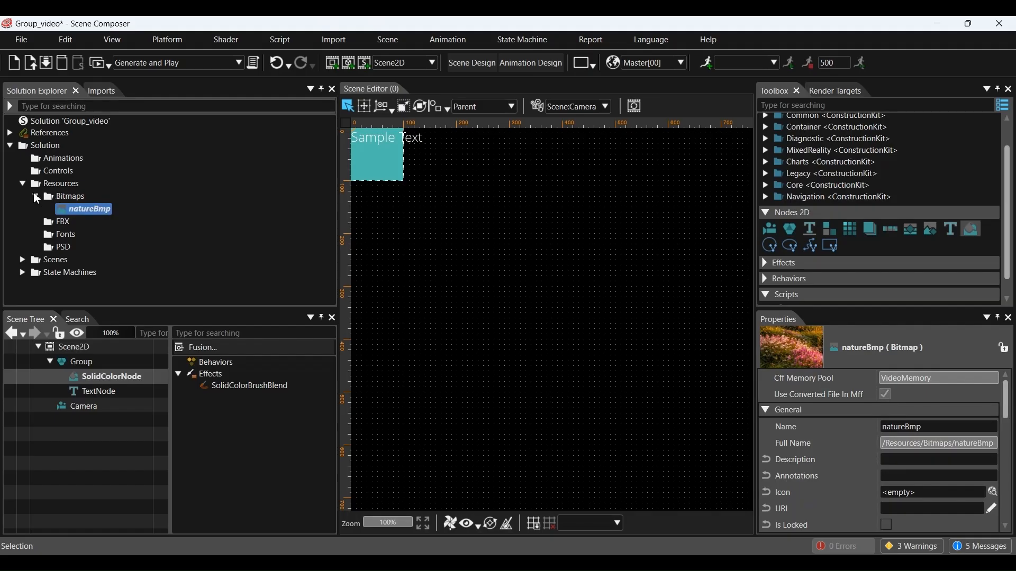
left_click_drag(98, 210, 88, 358)
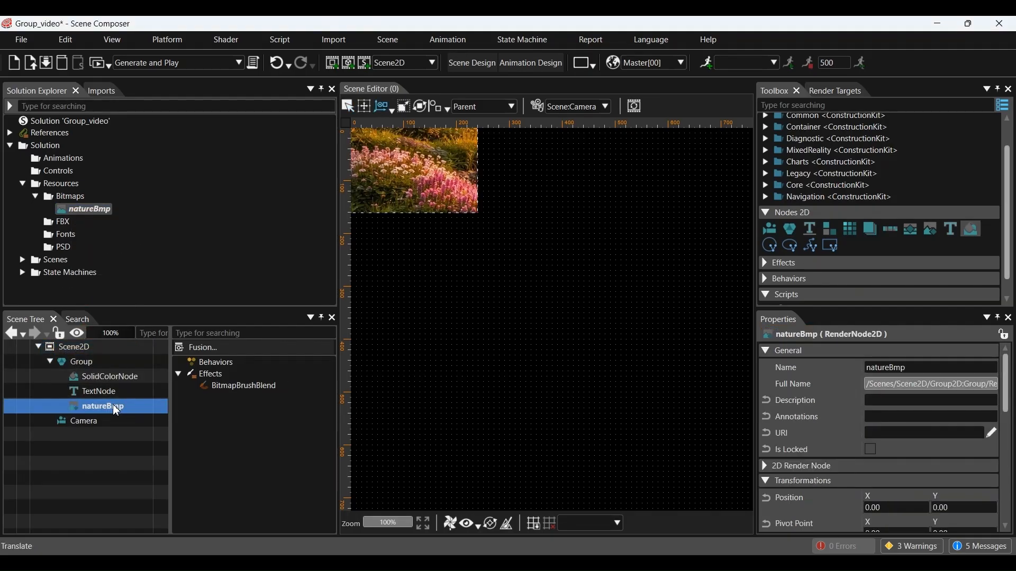
left_click(83, 362)
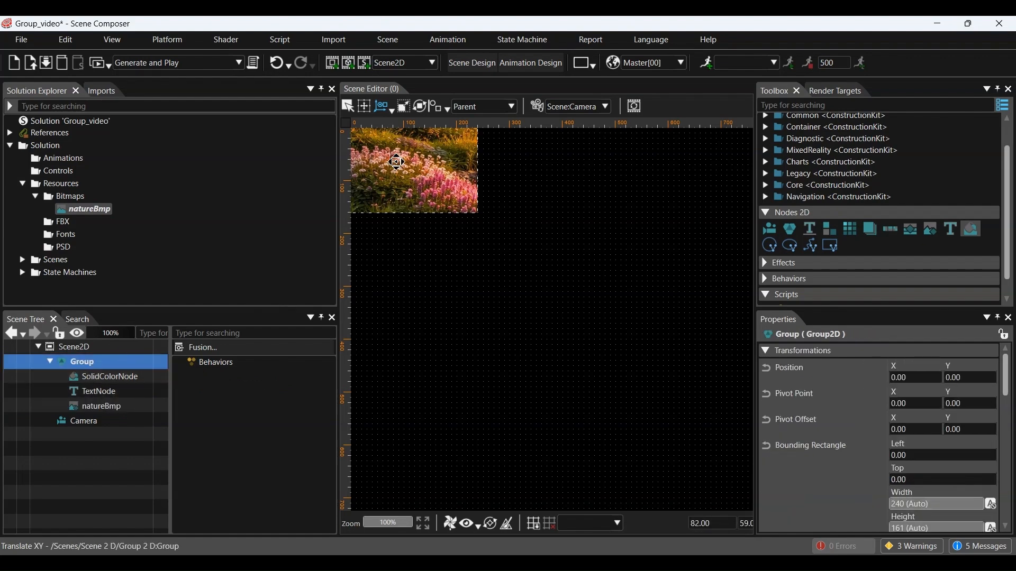
left_click_drag(410, 175, 544, 283)
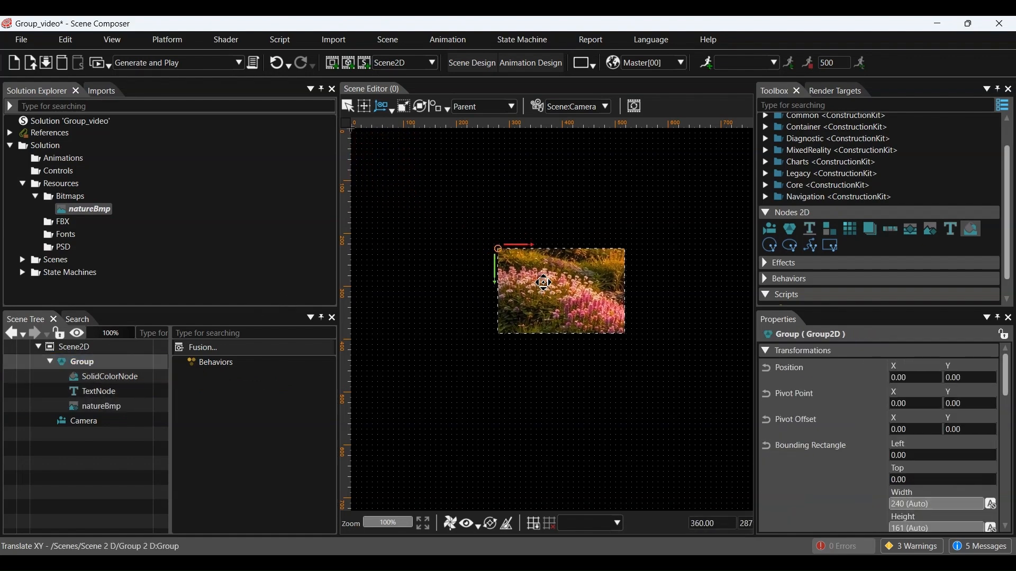
Step: Place the picture below the text, move the square and text right, and reorder natureBmp
left_click(109, 411)
left_click_drag(533, 302, 535, 335)
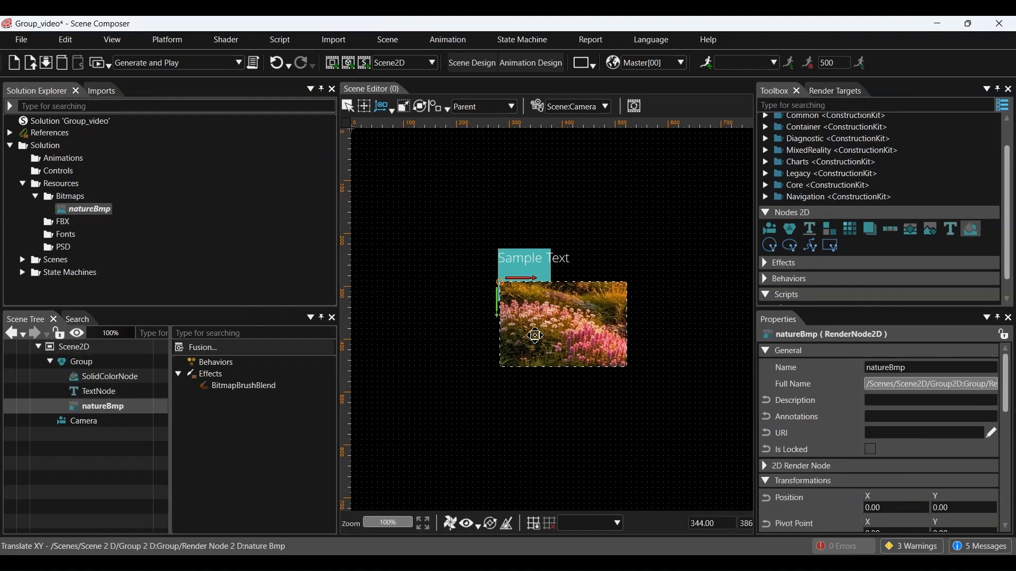
left_click(104, 377)
left_click_drag(536, 265, 646, 260)
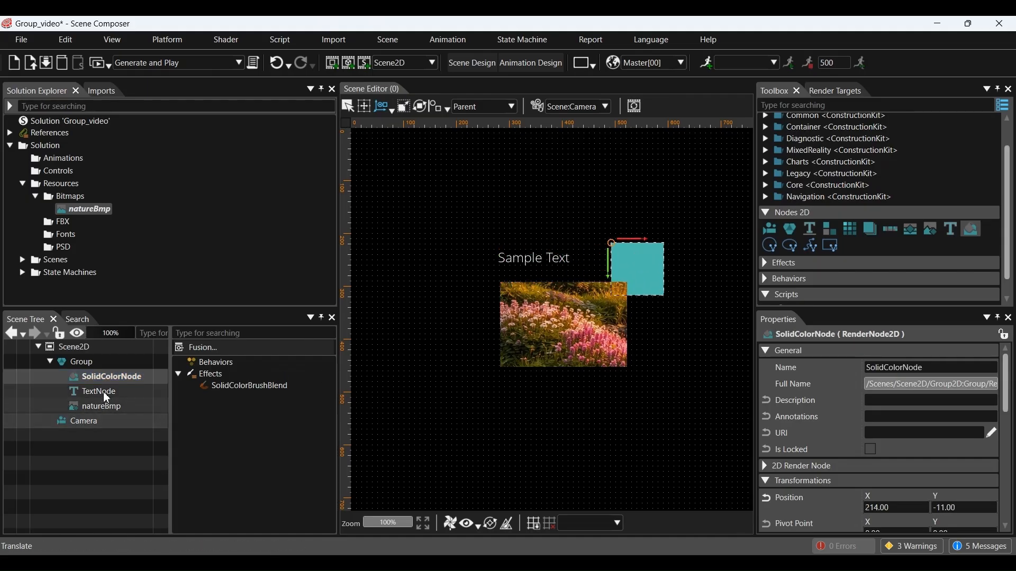
left_click(106, 396)
left_click_drag(533, 261, 597, 265)
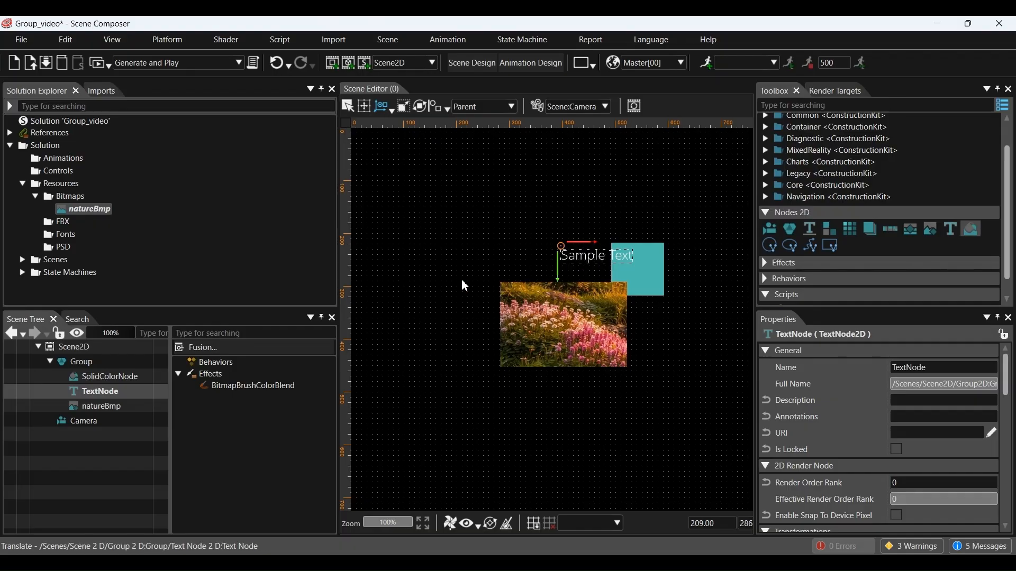
left_click(112, 406)
mouse_move(113, 406)
left_mouse_down()
mouse_move(126, 379)
mouse_move(128, 399)
mouse_move(109, 382)
mouse_move(103, 411)
left_mouse_up()
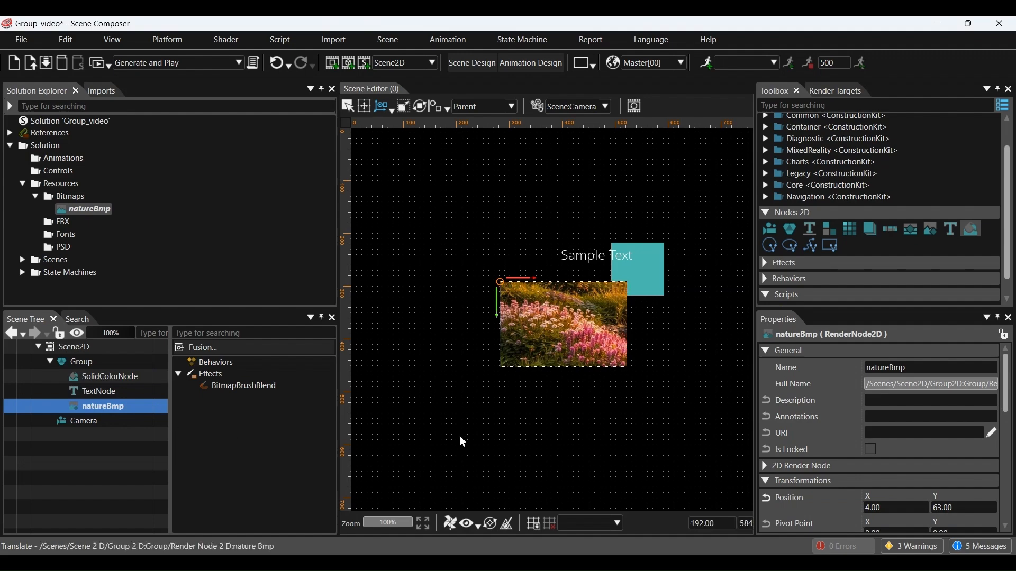
Step: Move the Group slightly down, shrink it, and rotate it about 20° clockwise
left_click(86, 365)
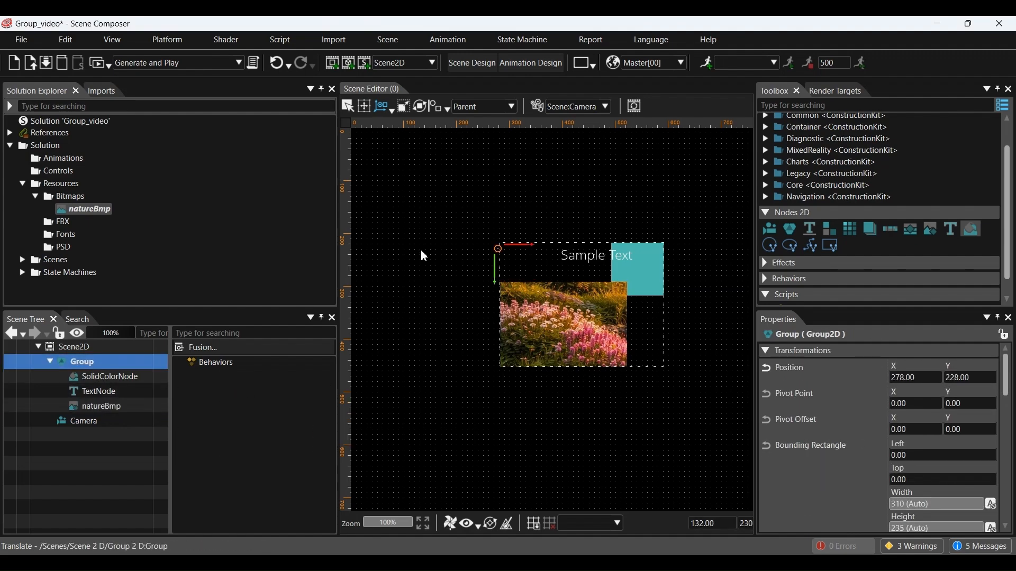
left_click_drag(576, 287, 577, 311)
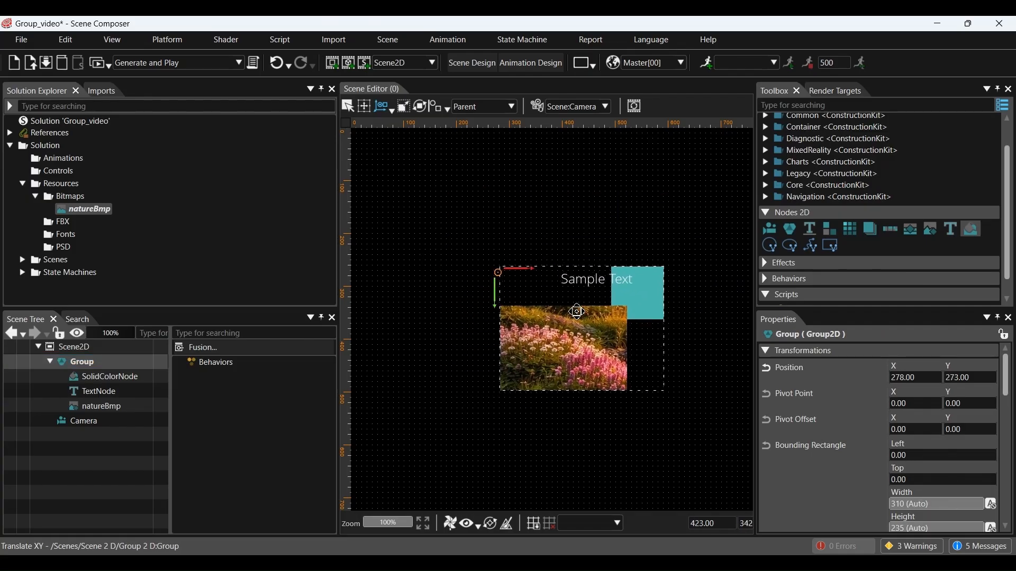
left_click(406, 109)
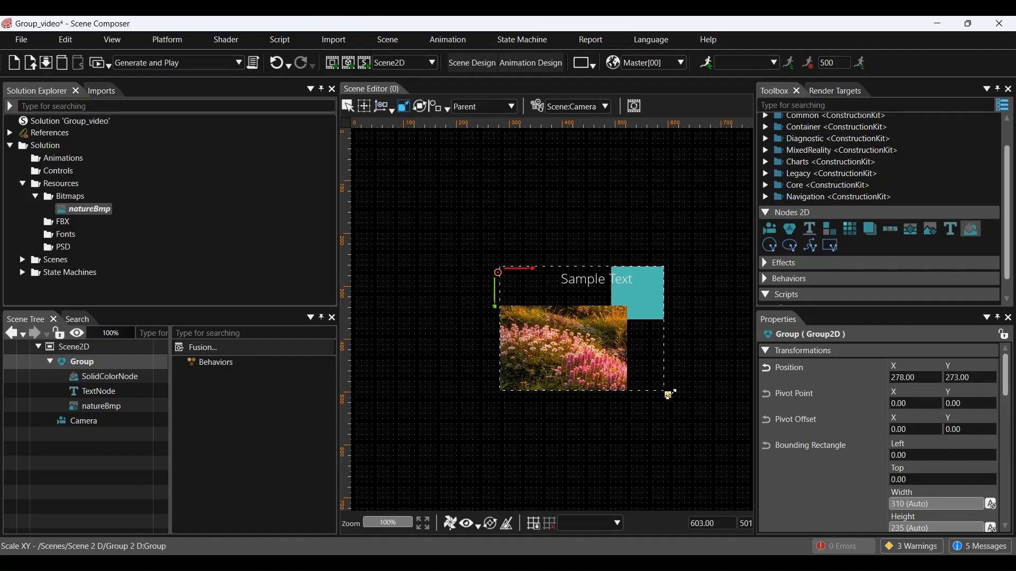
left_click_drag(668, 395, 582, 364)
left_click_drag(509, 319, 497, 291)
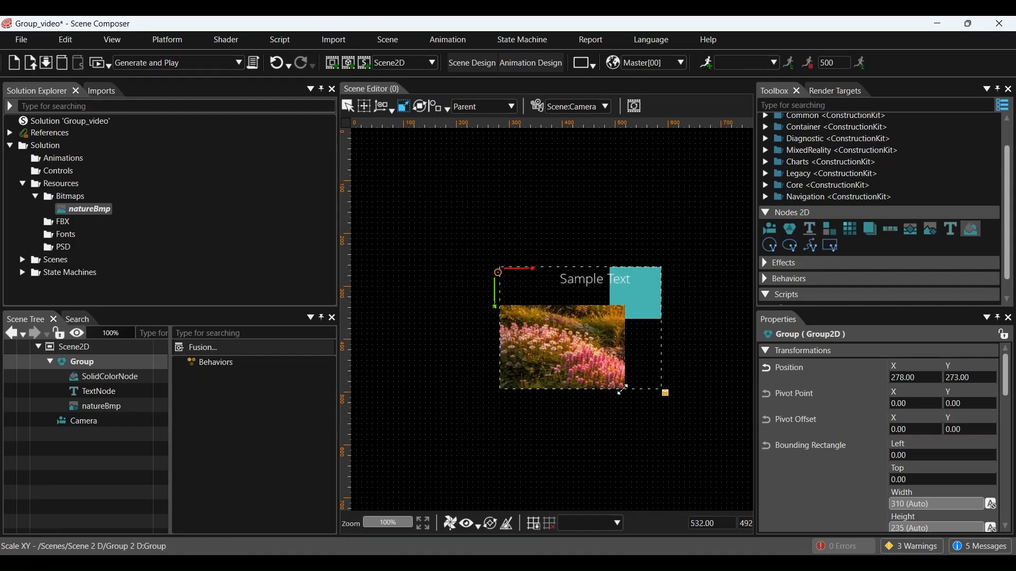
left_click(420, 107)
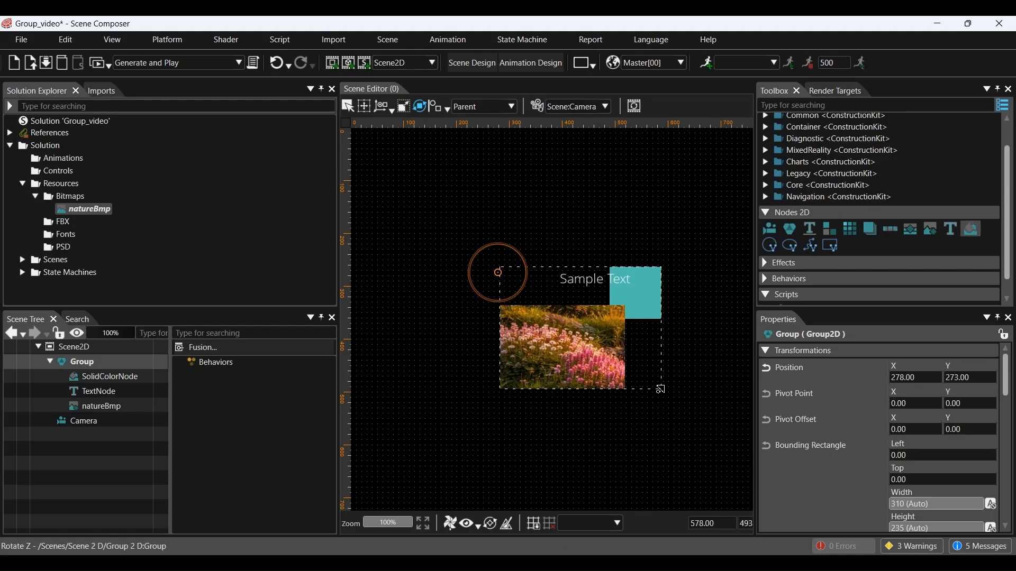
mouse_move(659, 393)
left_mouse_down()
mouse_move(706, 294)
mouse_move(447, 487)
mouse_move(672, 358)
mouse_move(594, 418)
mouse_move(566, 455)
mouse_move(649, 376)
left_mouse_up()
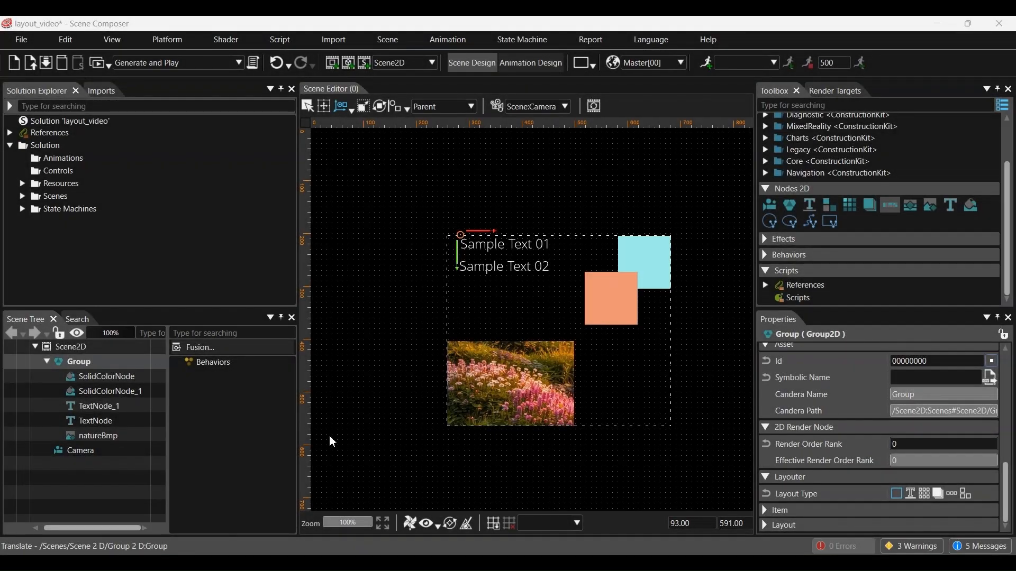
left_click(81, 364)
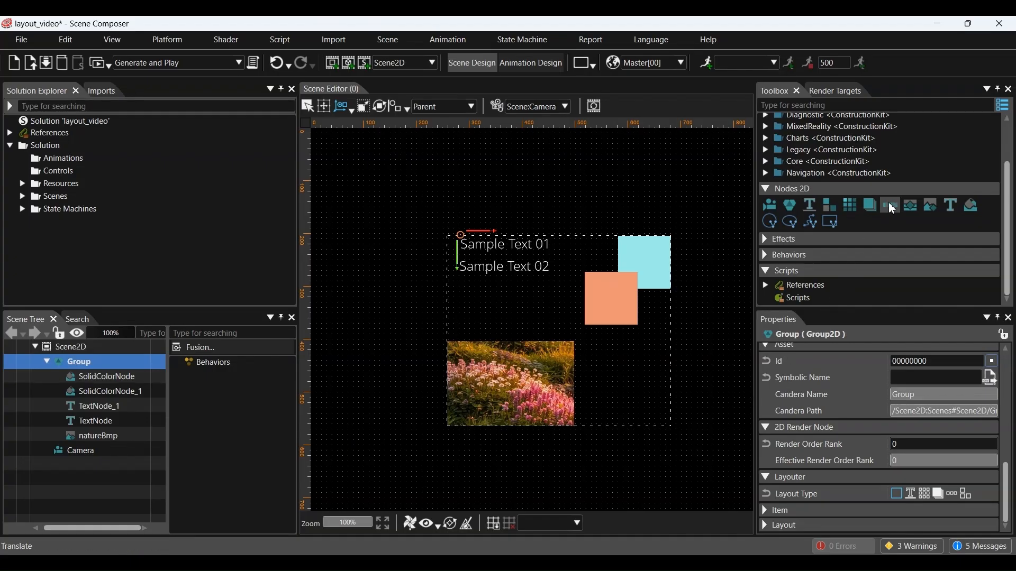
left_click_drag(892, 209, 114, 356)
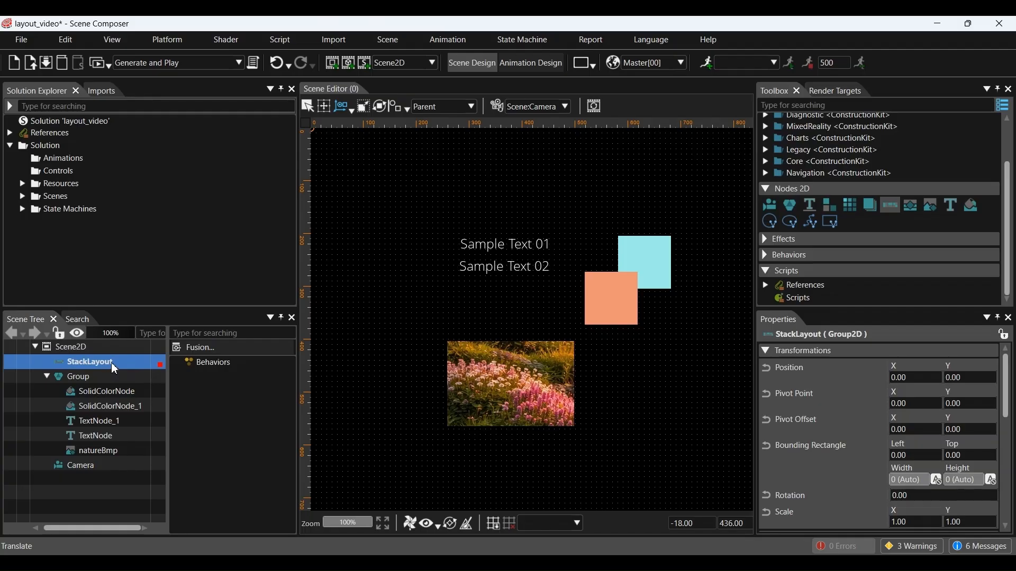
key("Delete")
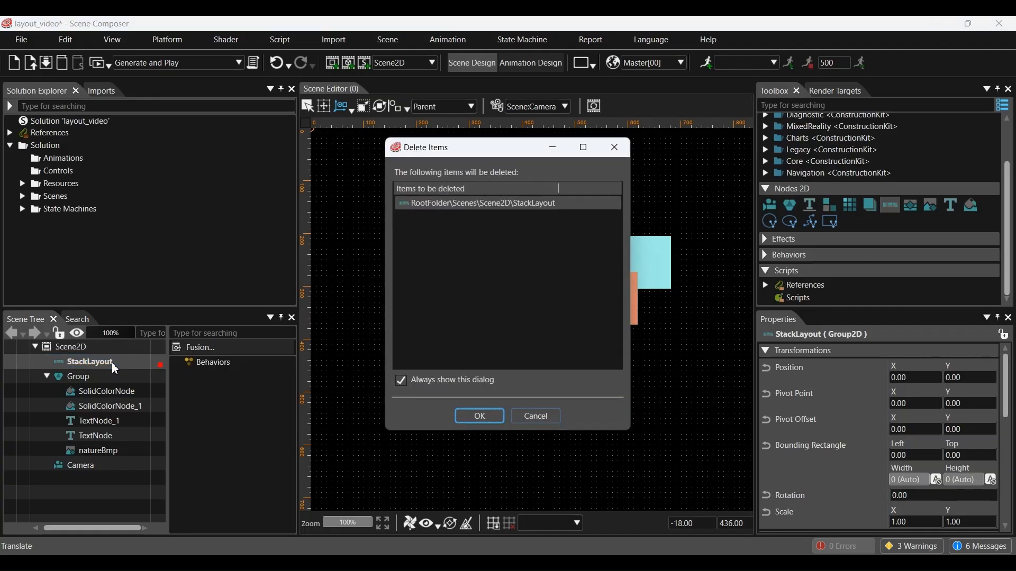
left_click(481, 416)
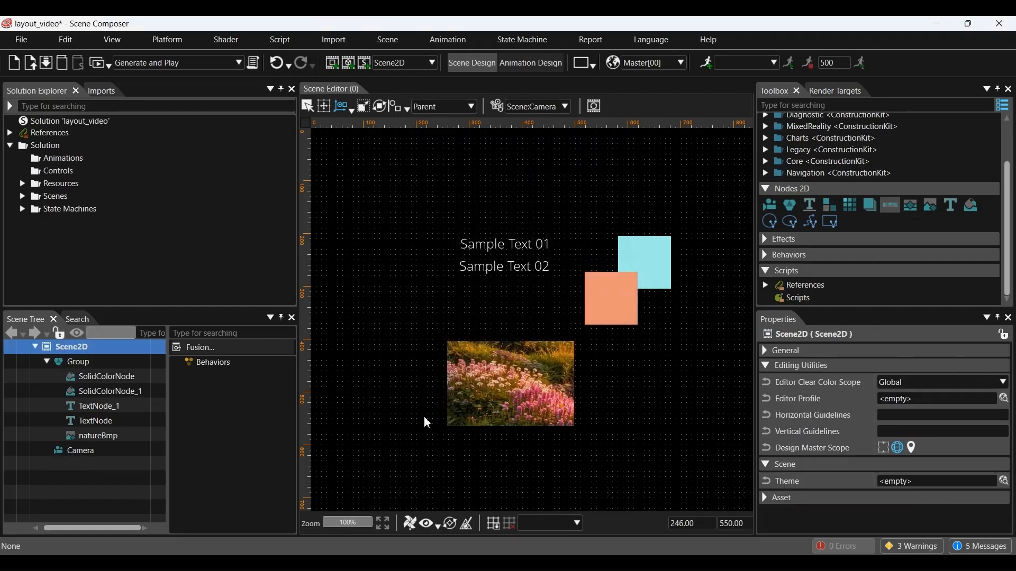
left_click(79, 362)
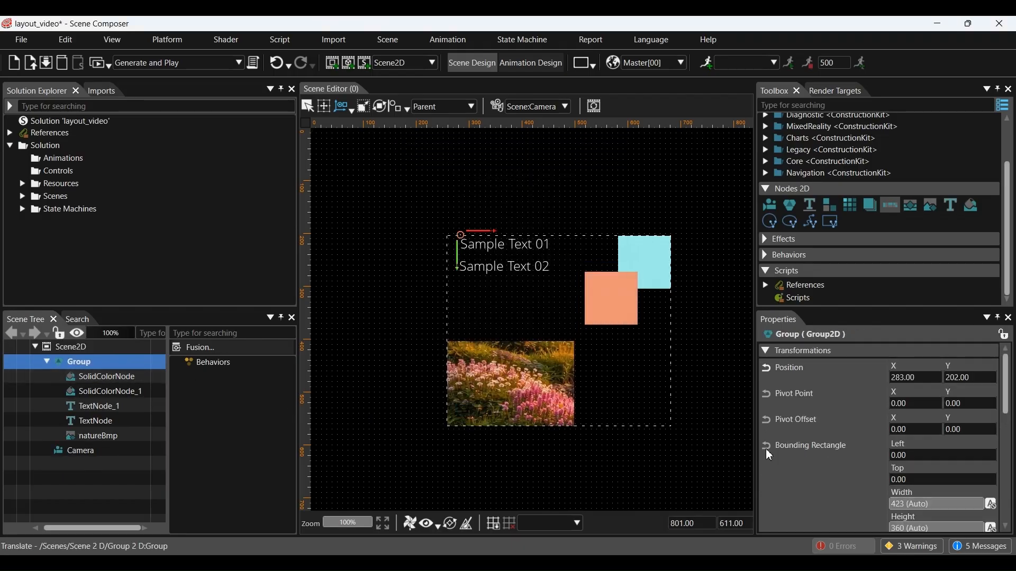
Step: Try the Group's baseline, grid, overlay, horizontal and vertical stack layouts, then remove the layout
scroll(845, 432, "down", 3)
scroll(845, 433, "down", 4)
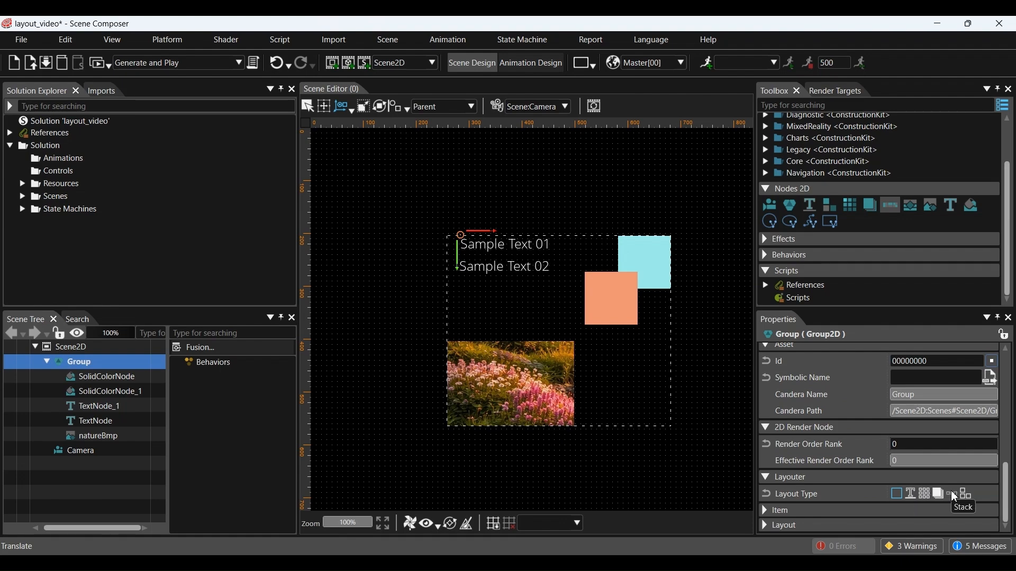
left_click(912, 496)
left_click(923, 496)
left_click(936, 493)
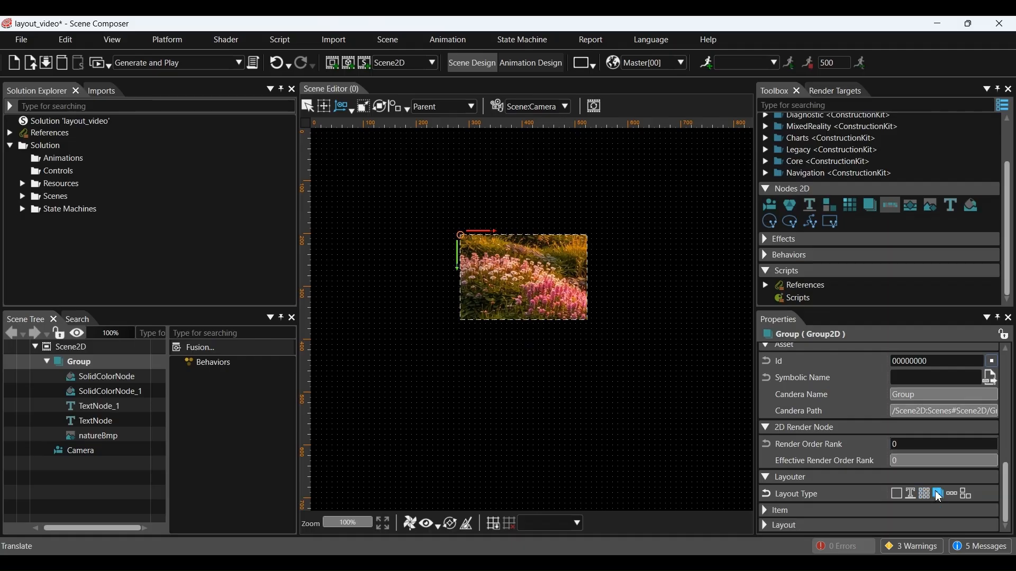
left_click(955, 496)
left_click(966, 495)
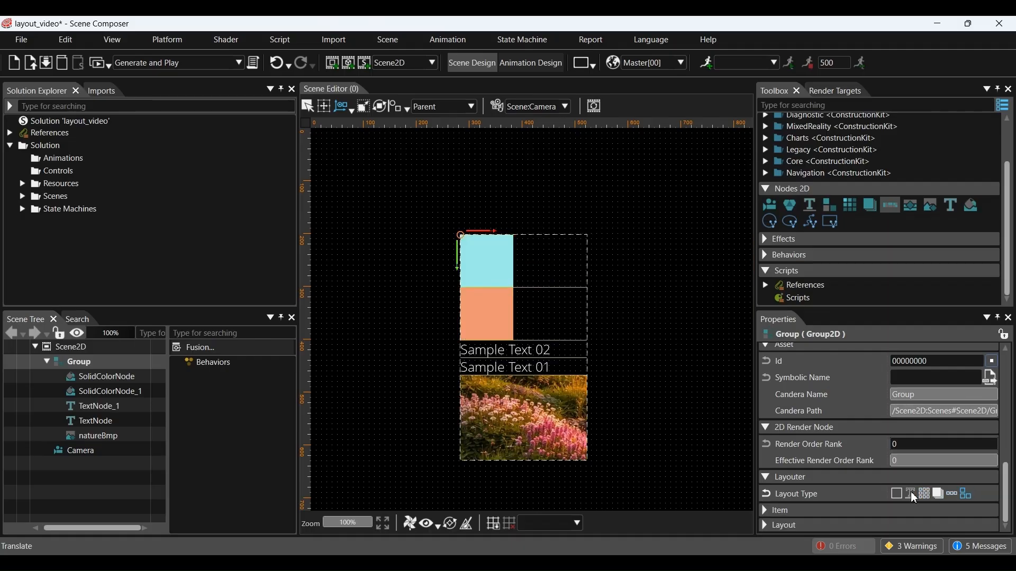
left_click(900, 496)
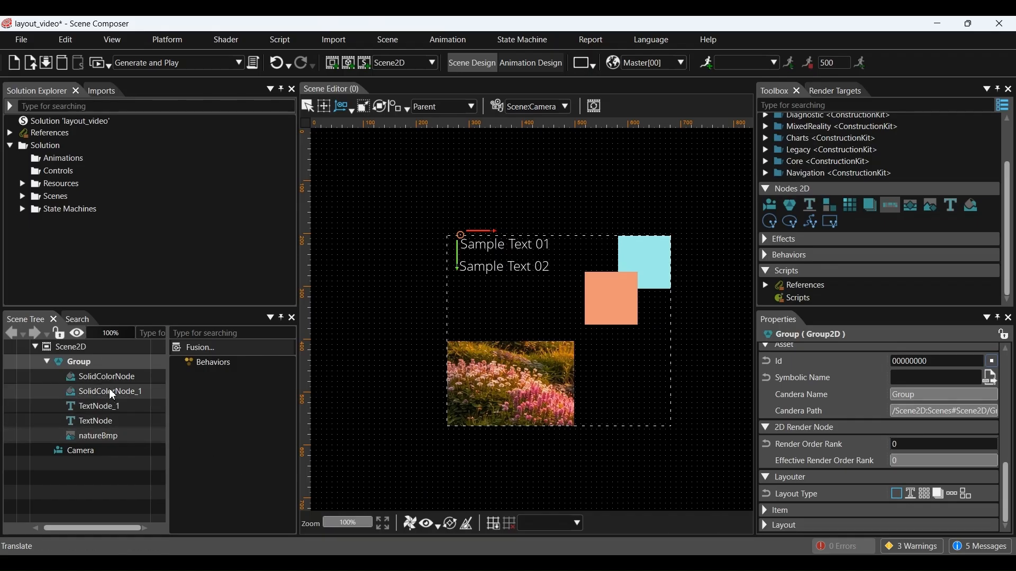
Step: Apply a horizontal stack layout to the Group and move the row so the picture shows fully
left_click(108, 369)
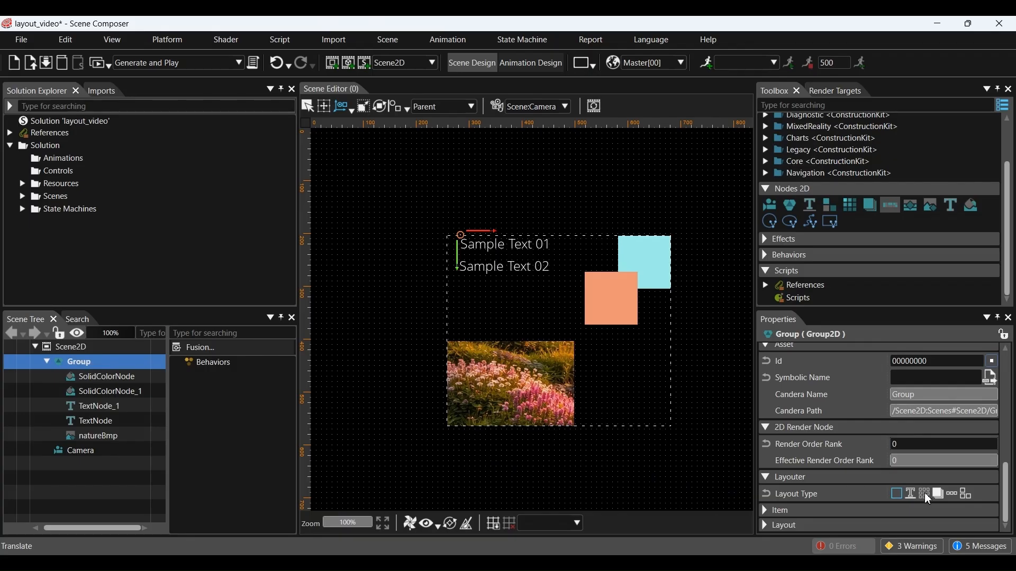
left_click(910, 494)
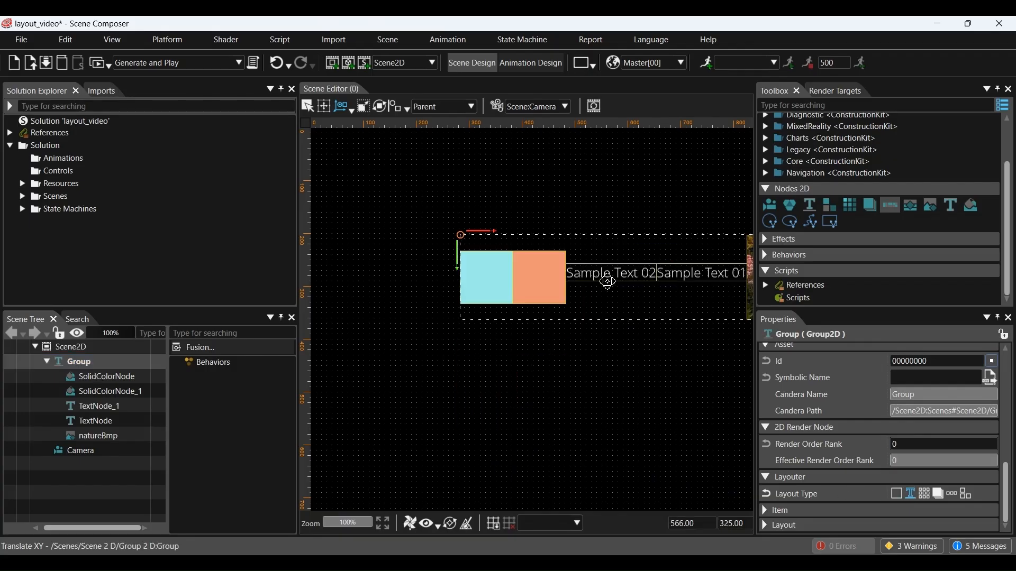
left_click_drag(606, 280, 476, 311)
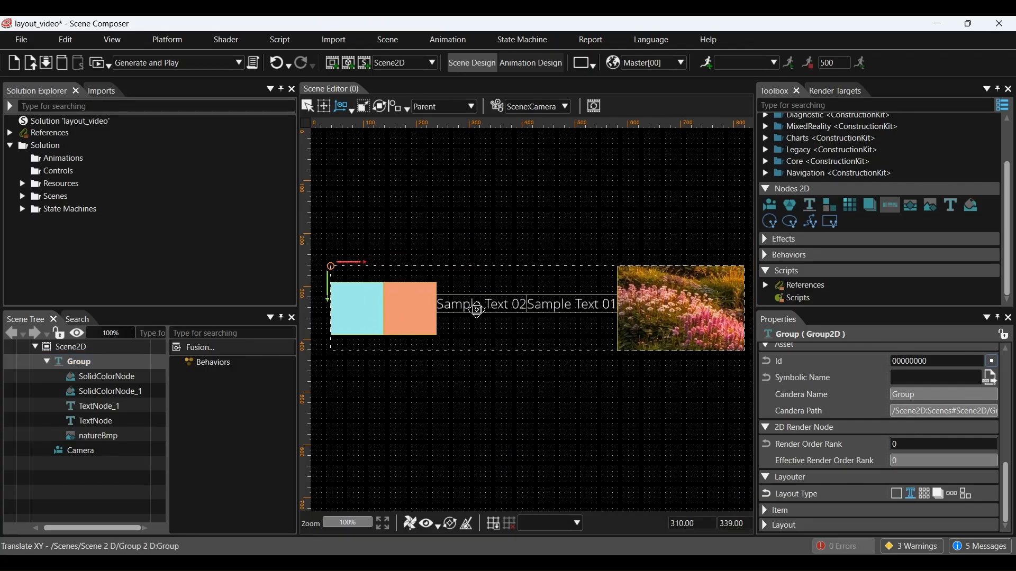
left_click(120, 379)
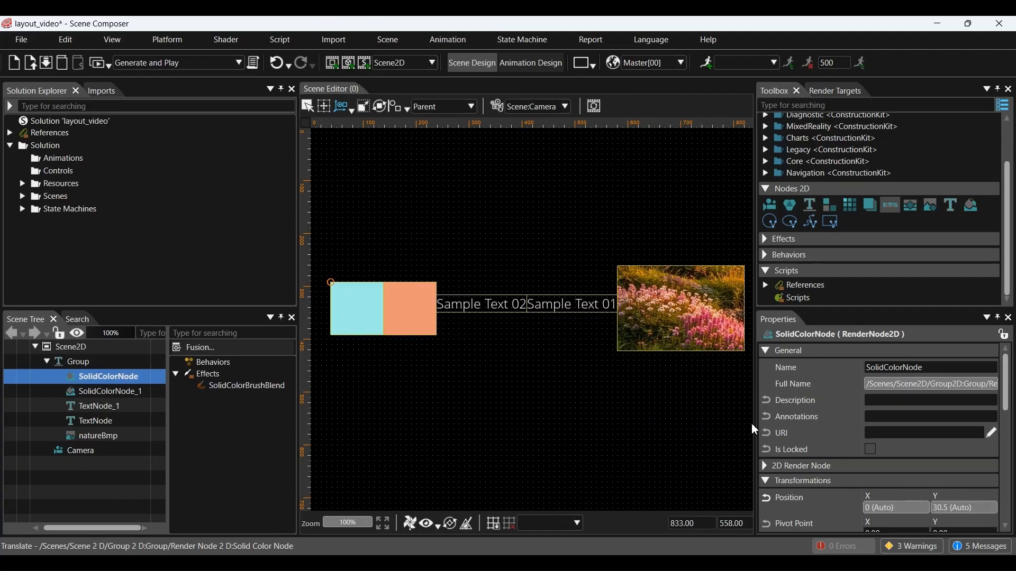
Step: Set vertical alignments so the cyan square drops lower and the orange square differs
scroll(787, 428, "down", 8)
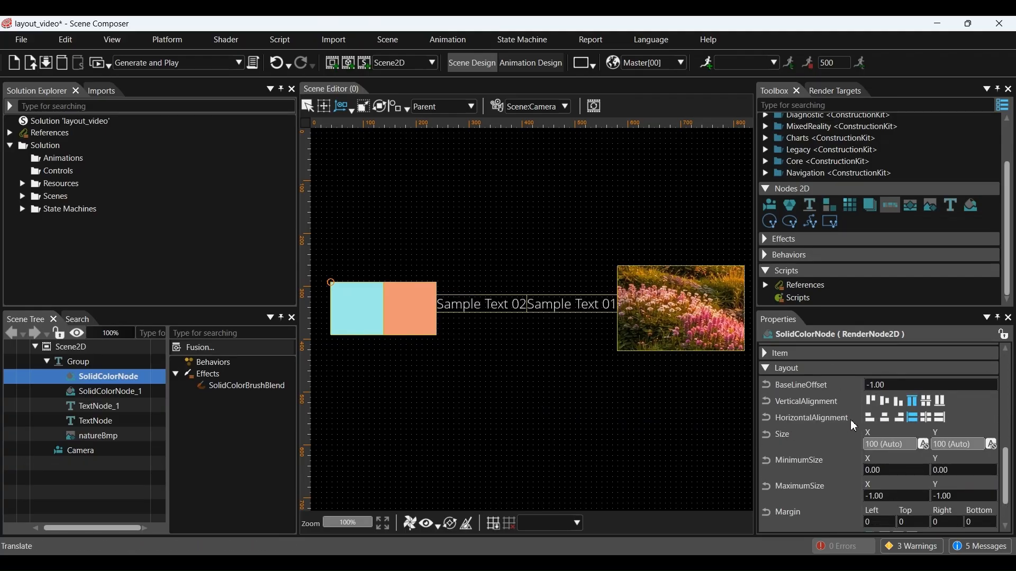
left_click(871, 400)
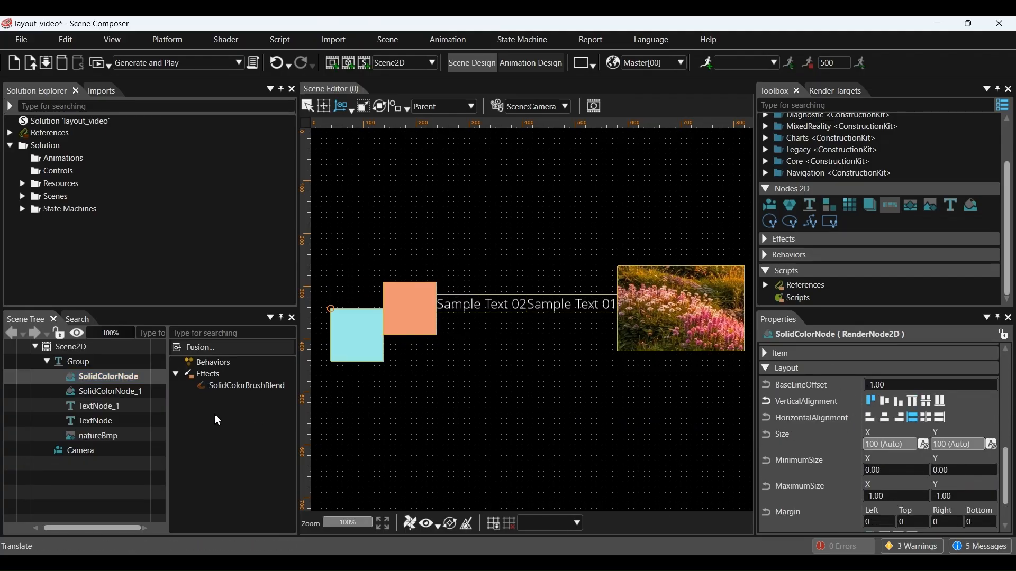
left_click(140, 392)
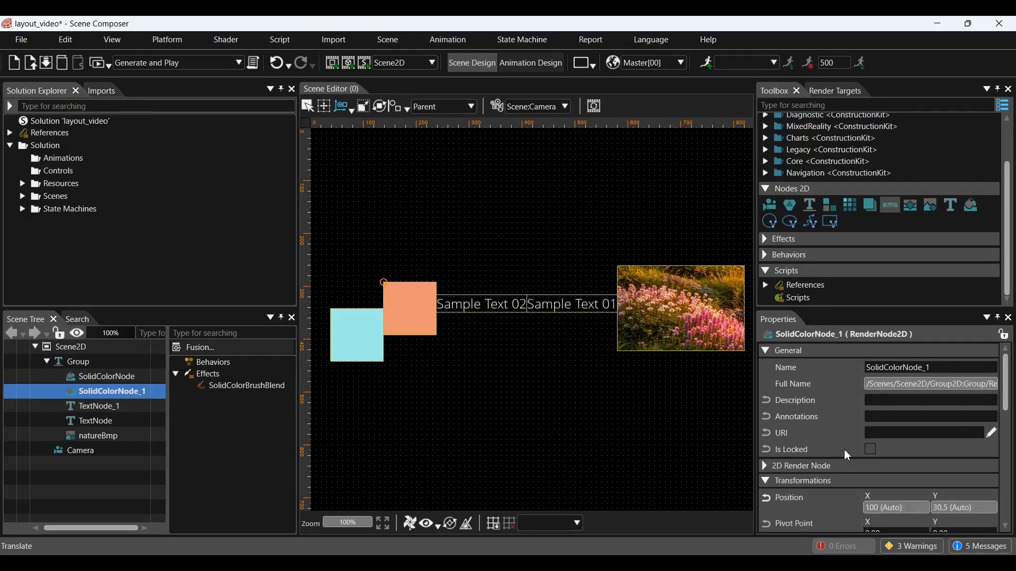
scroll(845, 455, "down", 8)
left_click(889, 445)
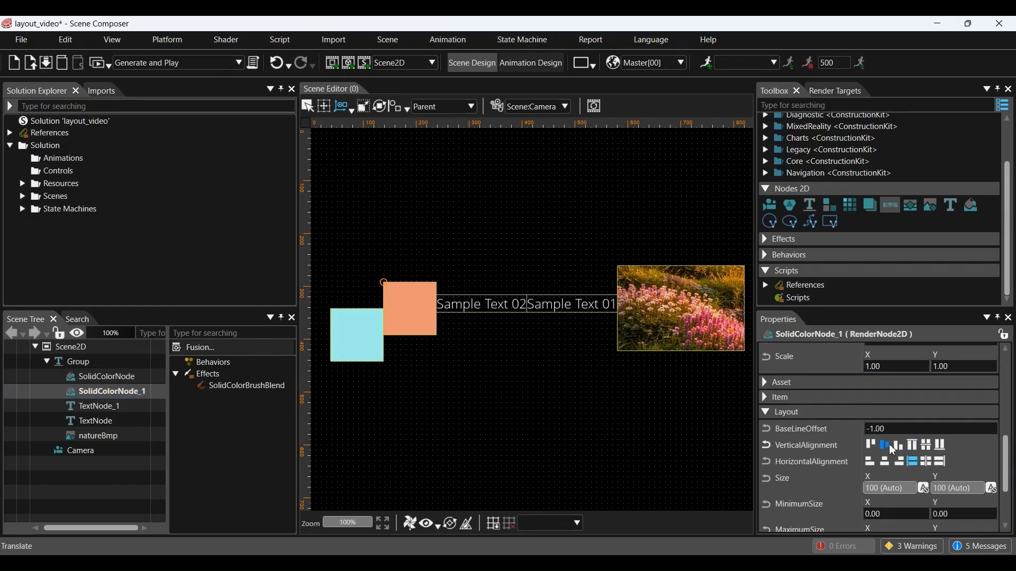
Step: Align Sample Text 02 higher and Sample Text 01 lower, and move natureBmp ahead of TextNode
left_click(101, 407)
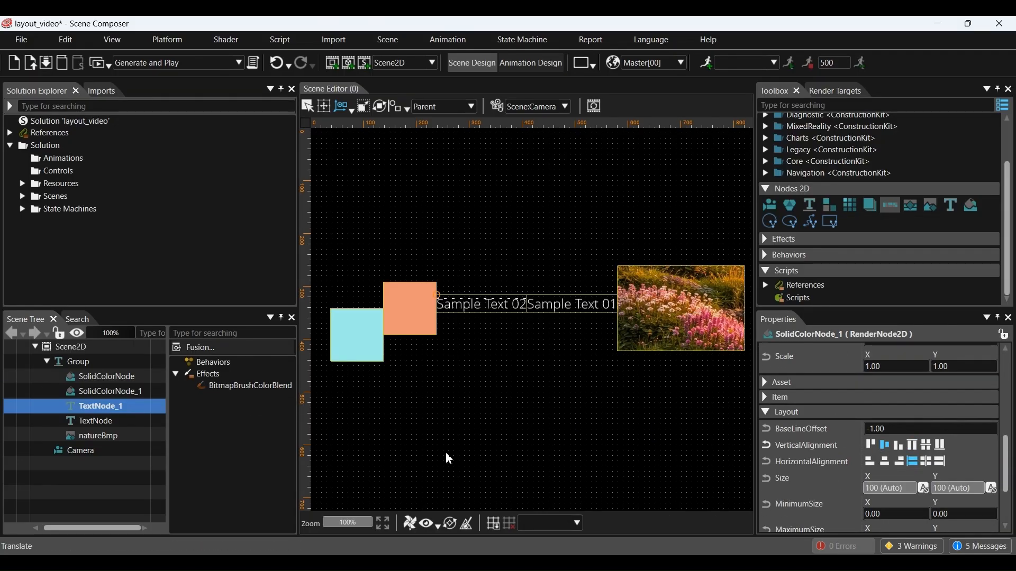
scroll(850, 455, "down", 8)
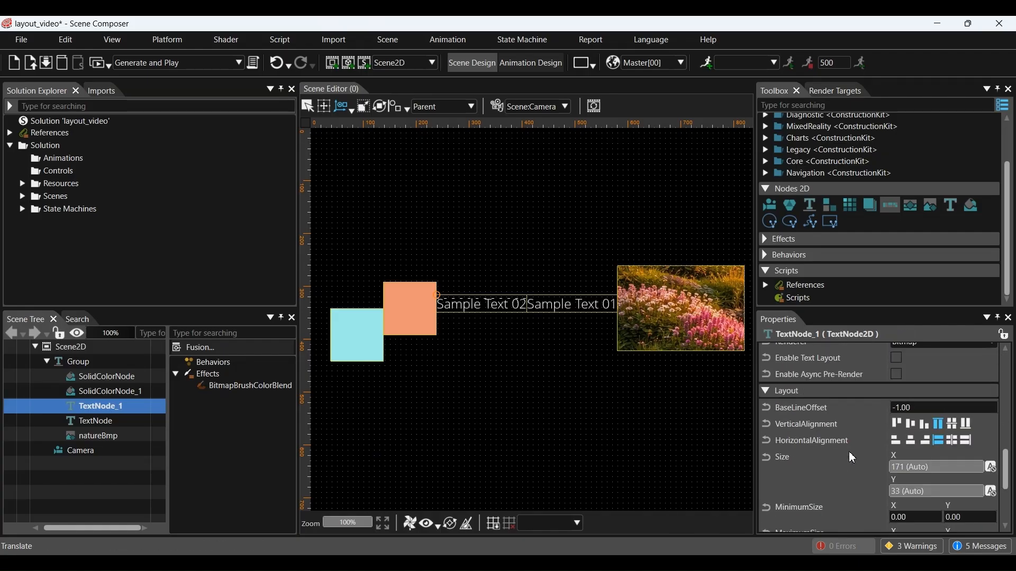
left_click(924, 424)
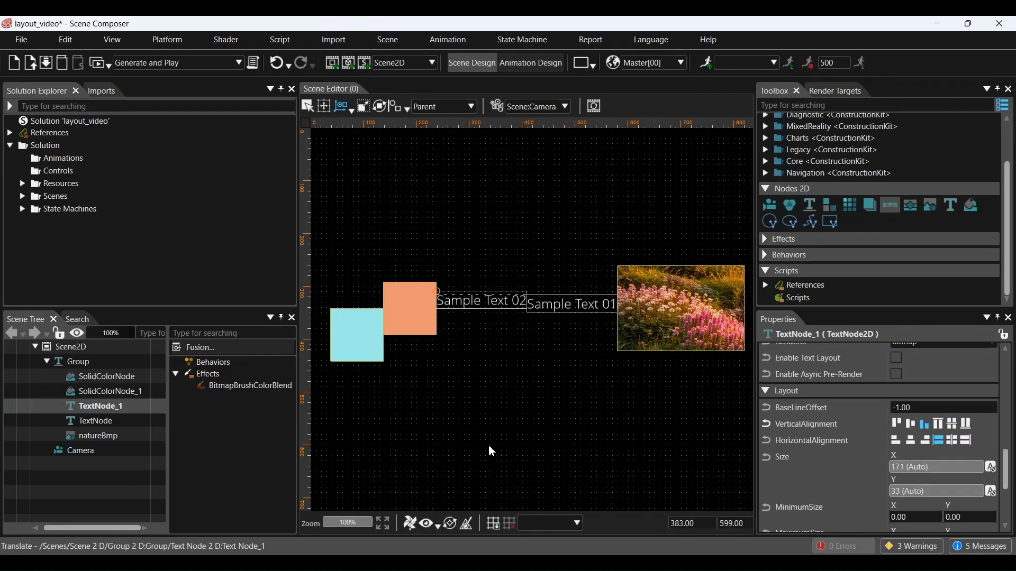
left_click(103, 422)
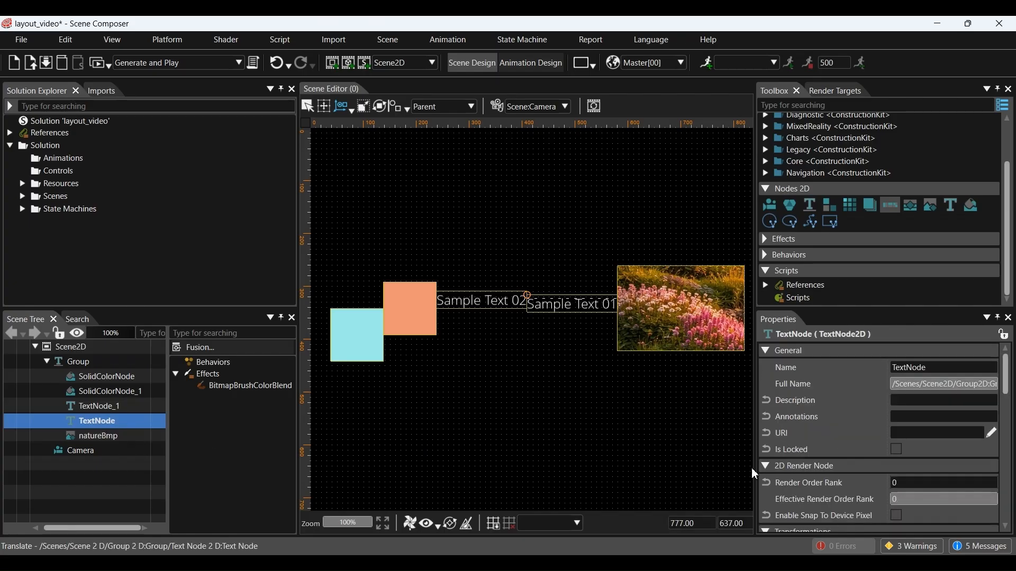
scroll(850, 472, "down", 8)
left_click(898, 456)
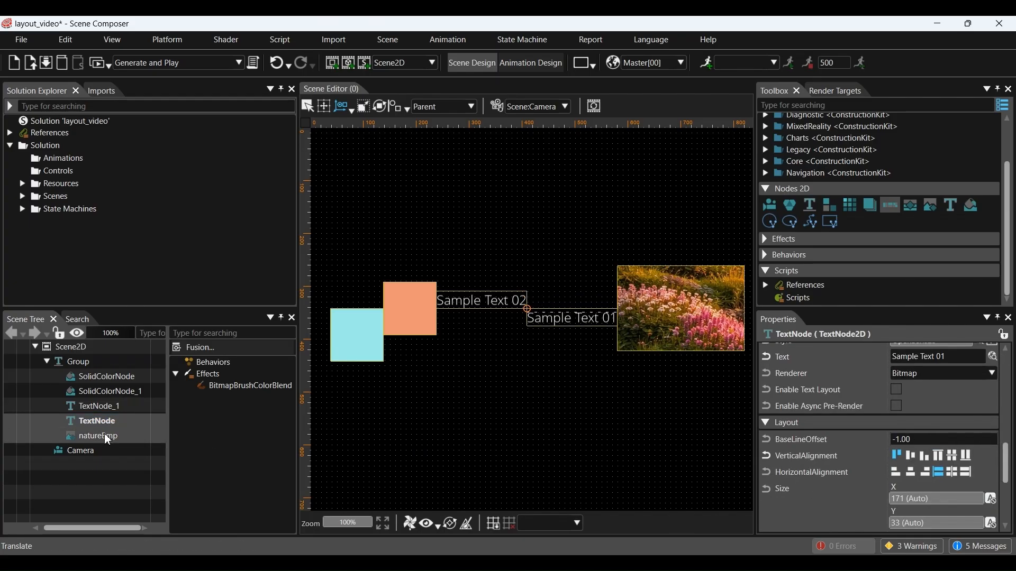
mouse_move(104, 435)
left_mouse_down()
mouse_move(112, 418)
mouse_move(103, 448)
left_mouse_up()
left_click(109, 391)
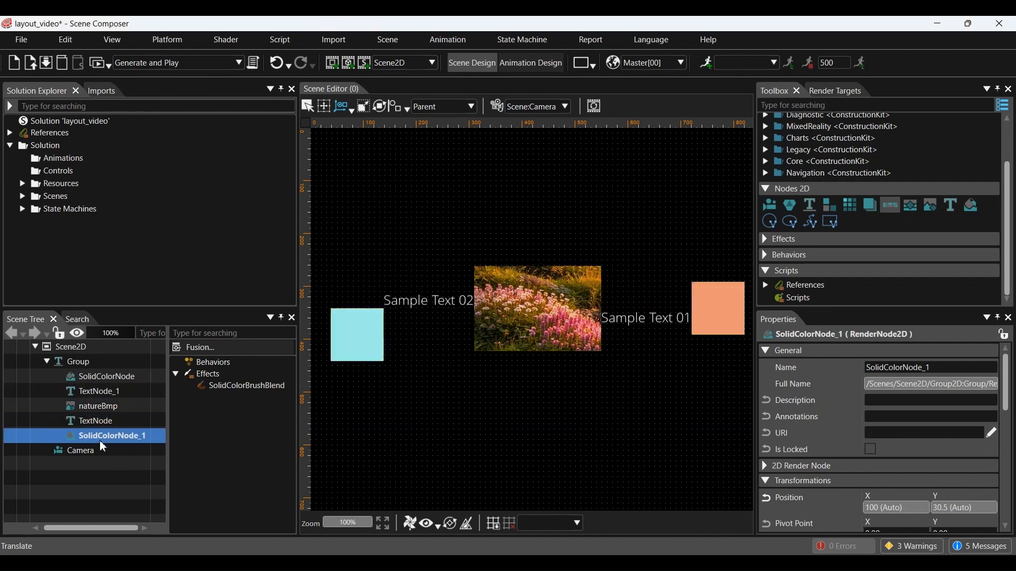
Step: Move the cyan square's node below natureBmp in the Scene Tree
left_click(119, 381)
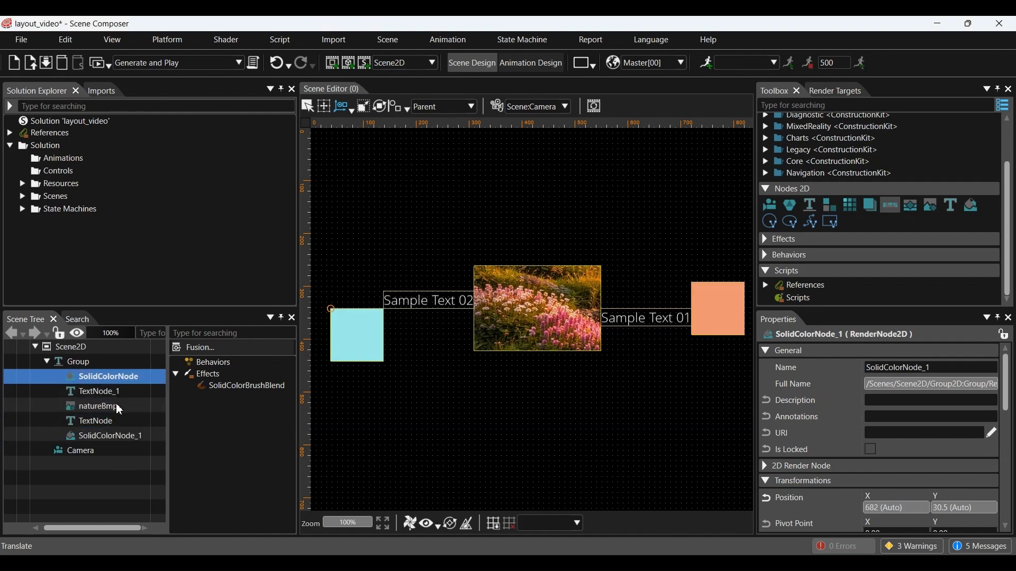
left_click_drag(120, 410, 121, 419)
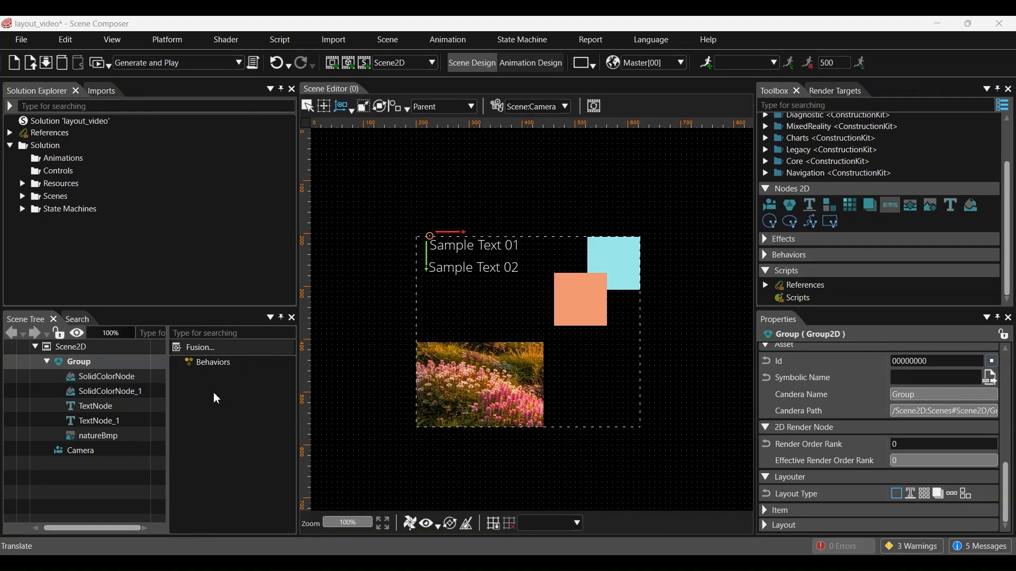
Step: Switch the Group to a Grid layout with a row count of 3
left_click(99, 364)
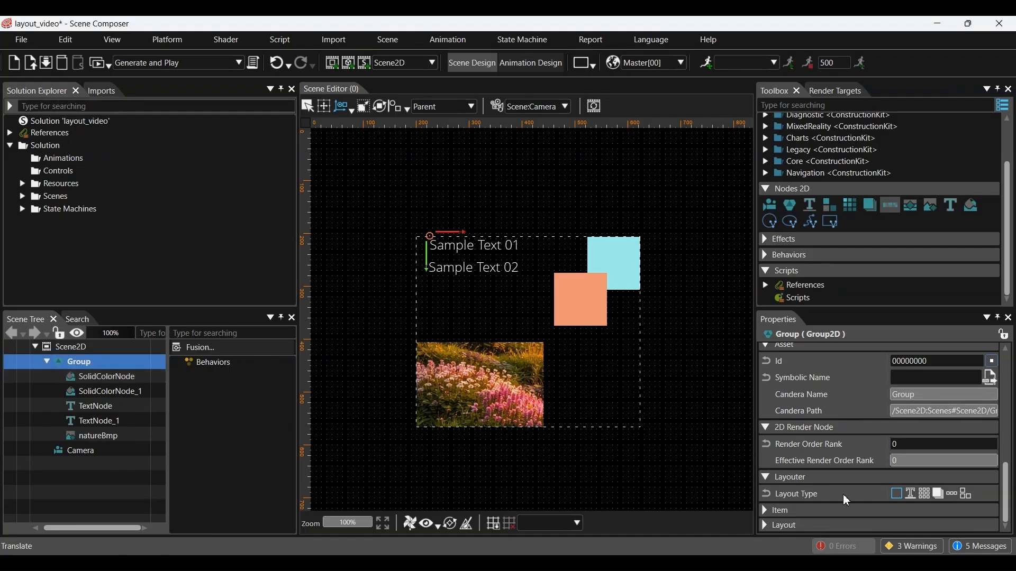
left_click(928, 496)
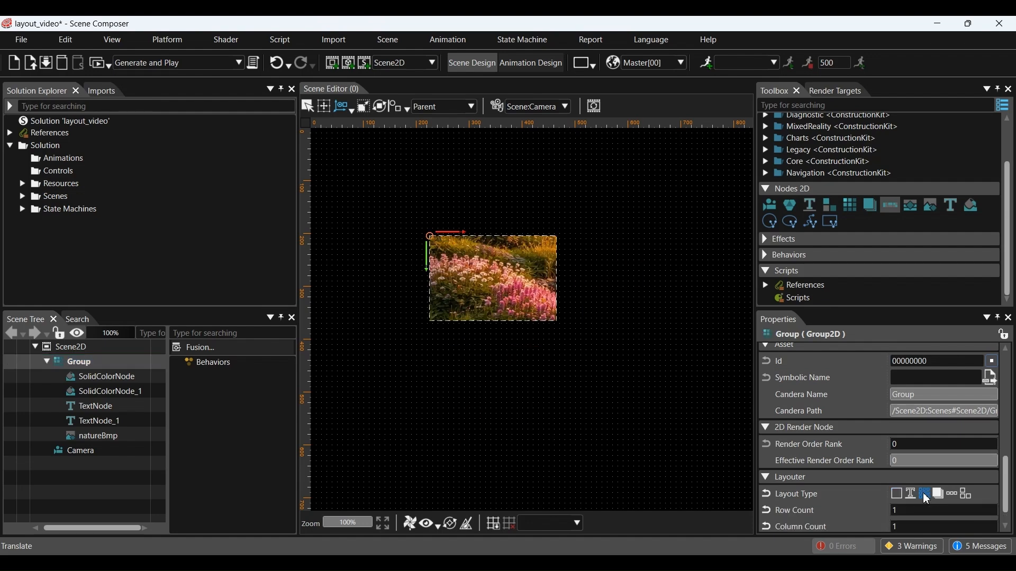
scroll(927, 498, "down", 1)
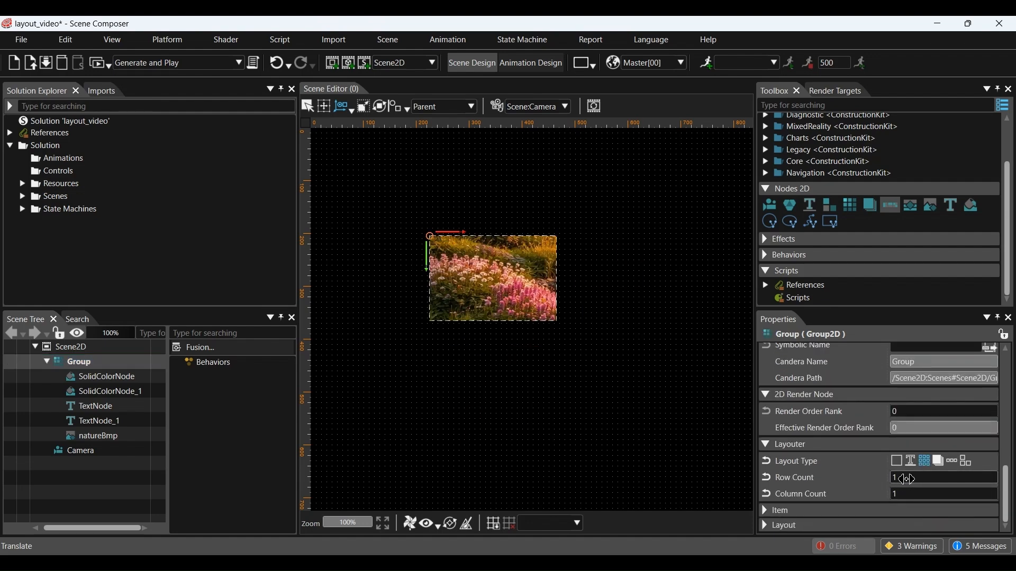
left_click(910, 480)
type("3")
left_click(906, 496)
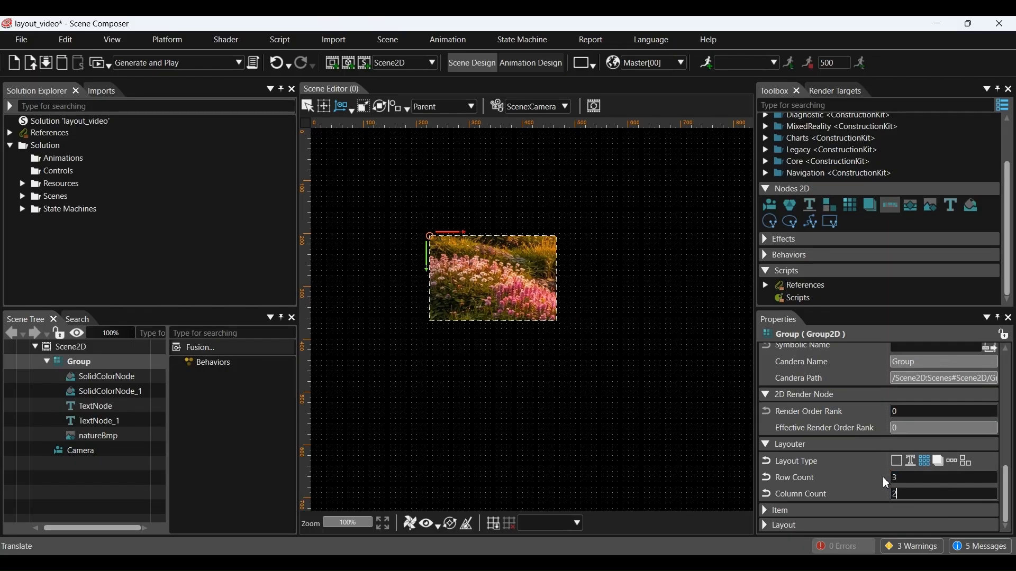
Step: Try the GridAutoArrangement options, then return to the original arrangement
left_click(777, 527)
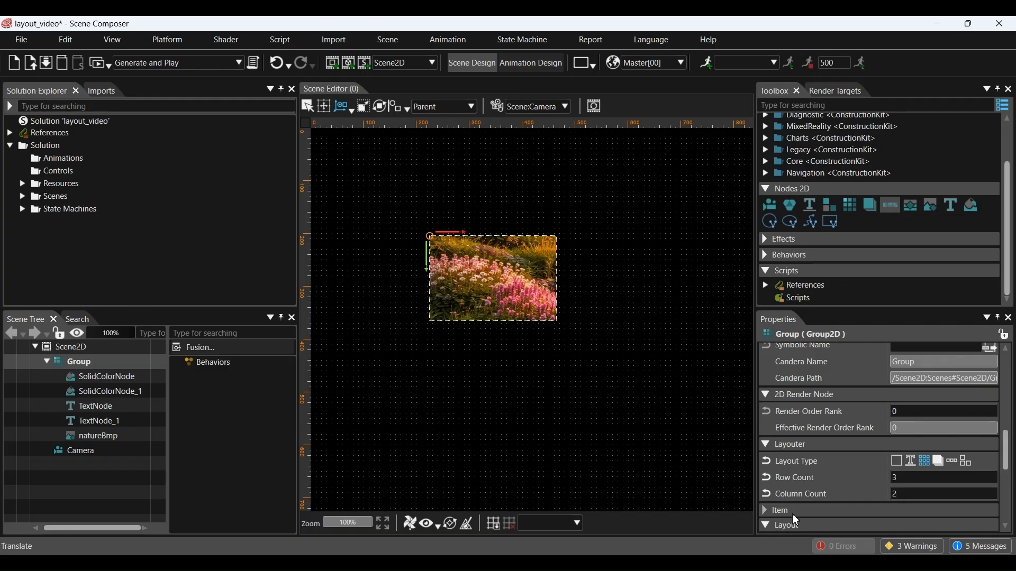
scroll(817, 497, "down", 7)
scroll(819, 498, "down", 2)
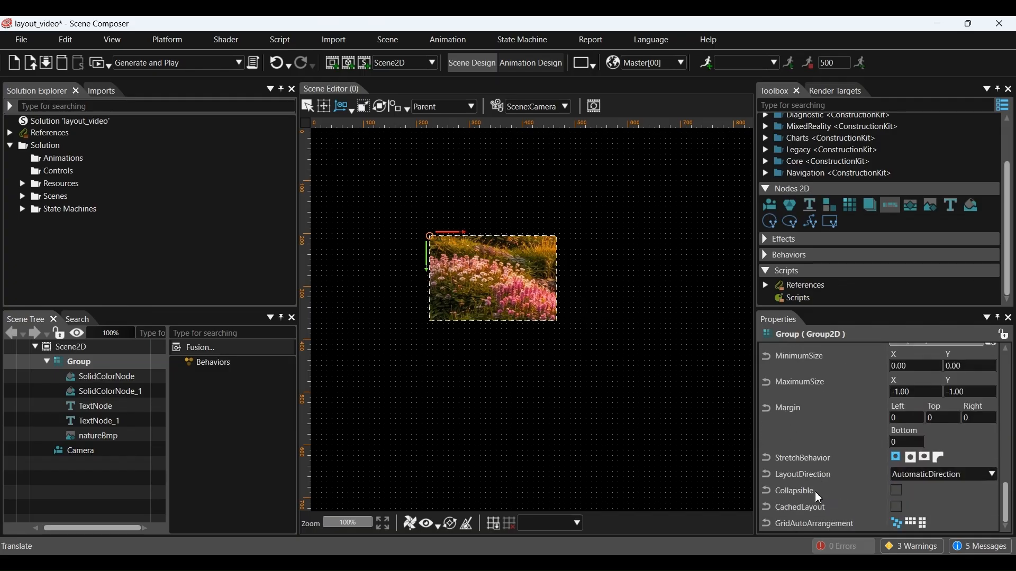
left_click(911, 524)
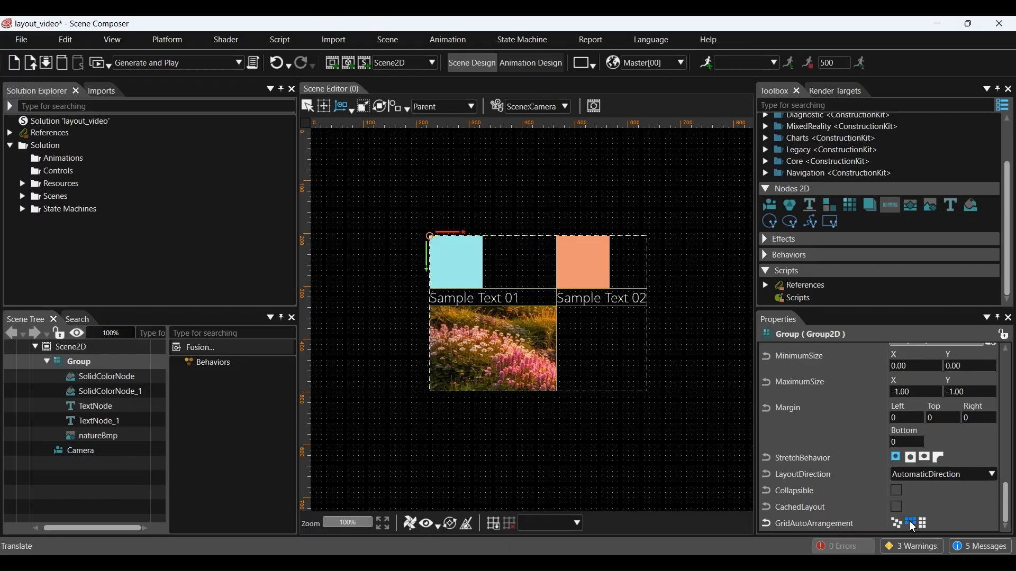
left_click(926, 524)
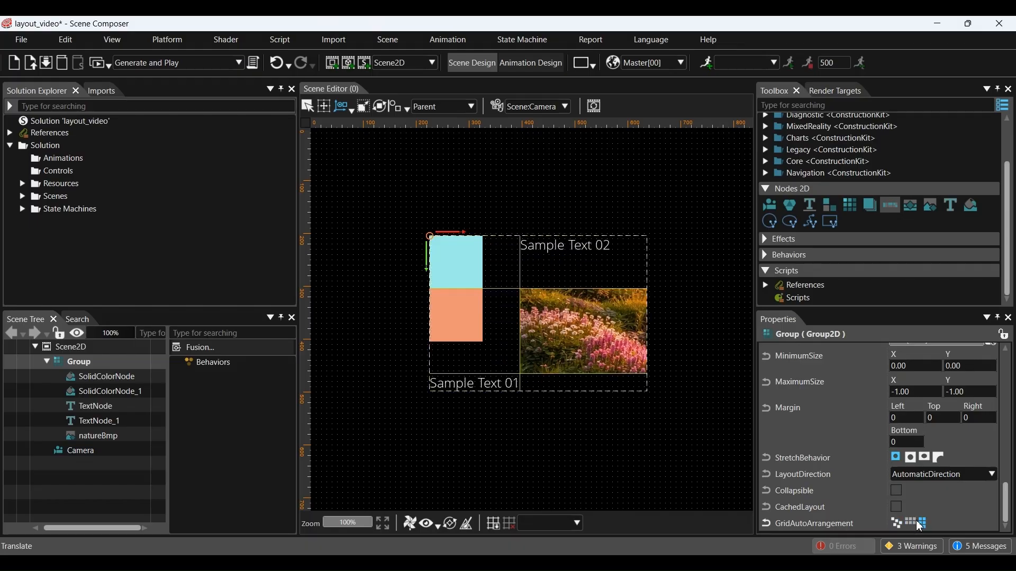
left_click(913, 525)
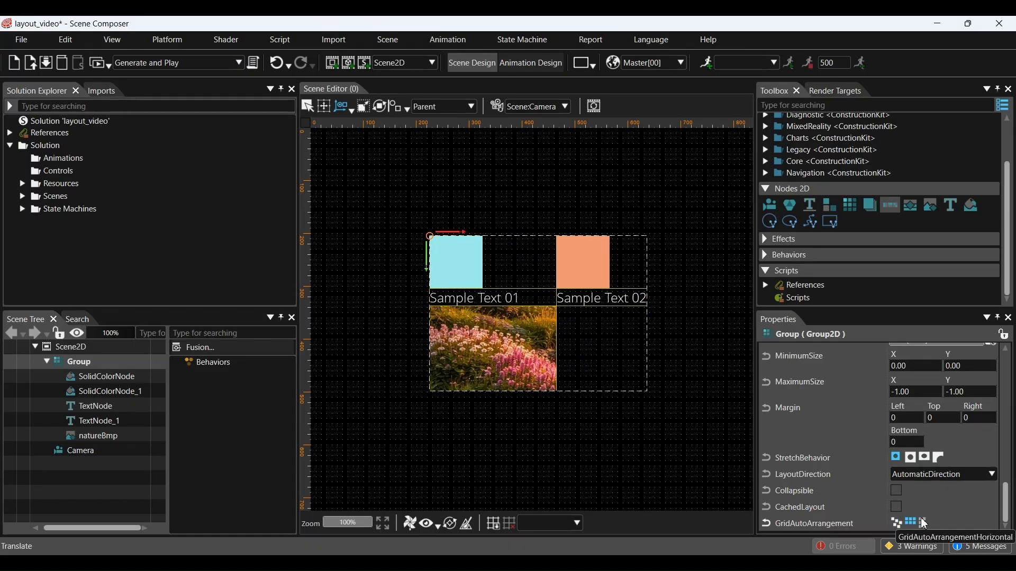
Step: Set the grid to 2 rows and 3 columns
scroll(918, 482, "up", 1)
scroll(916, 478, "up", 5)
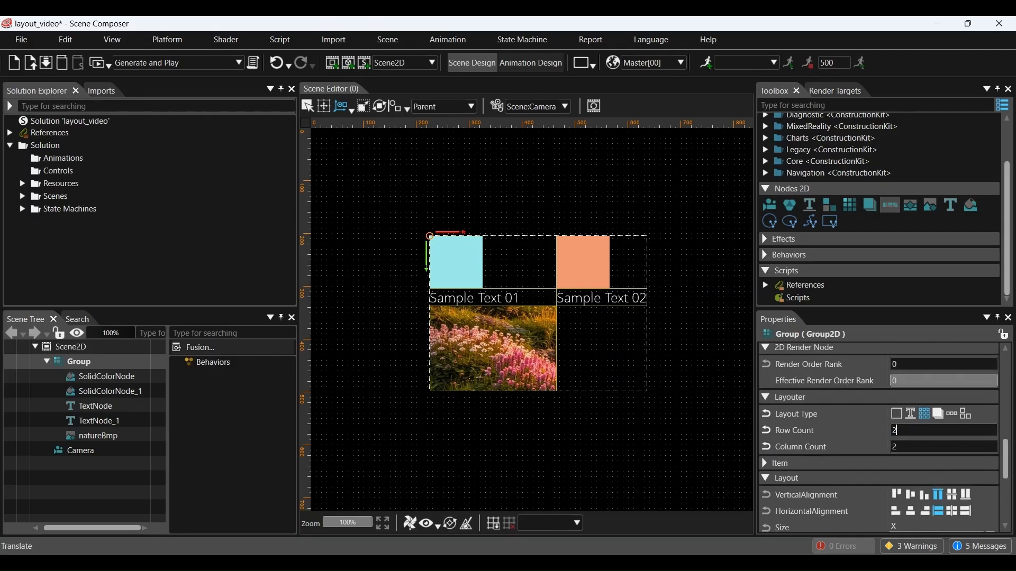
left_click(918, 449)
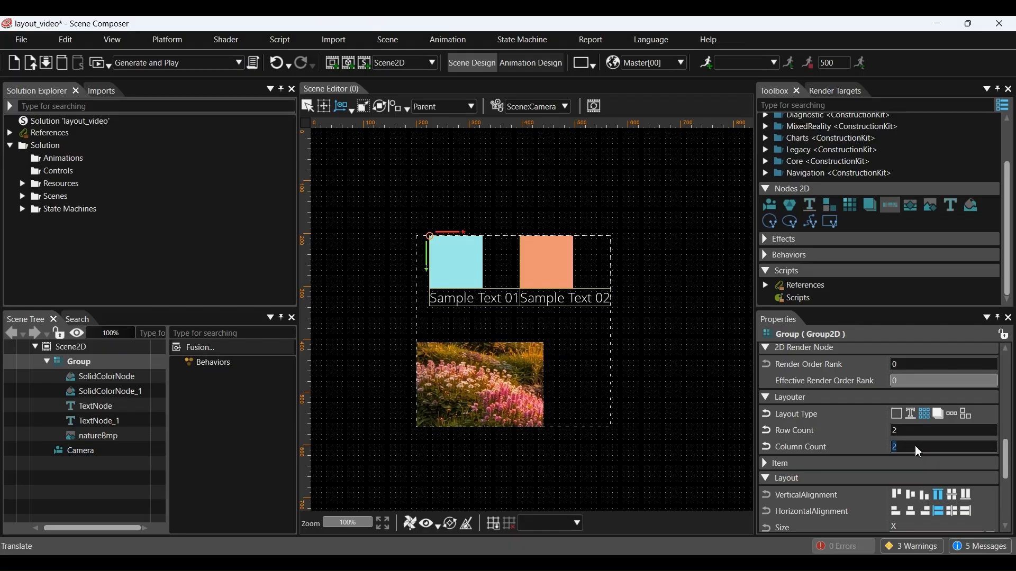
type("3")
key("Return")
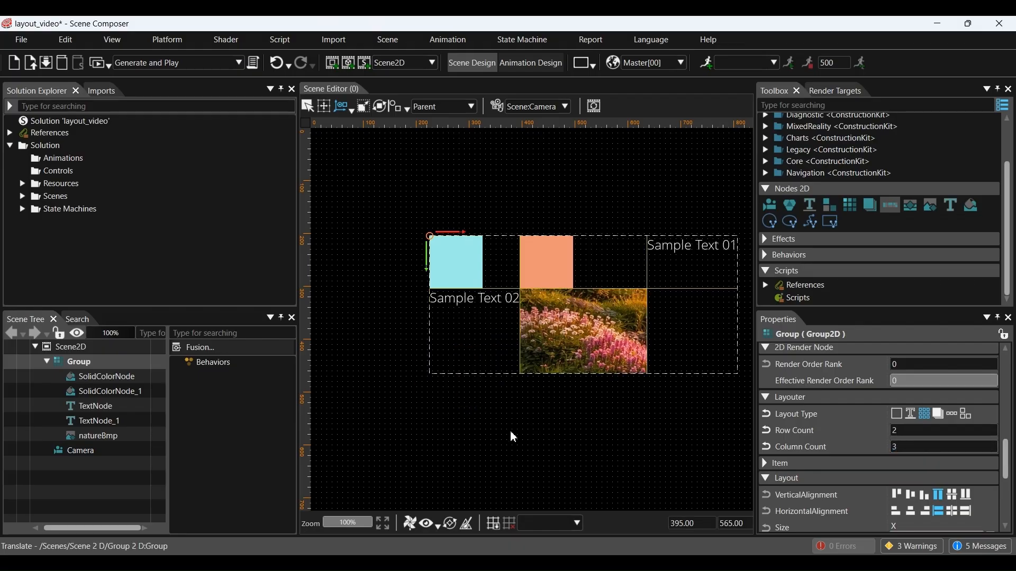
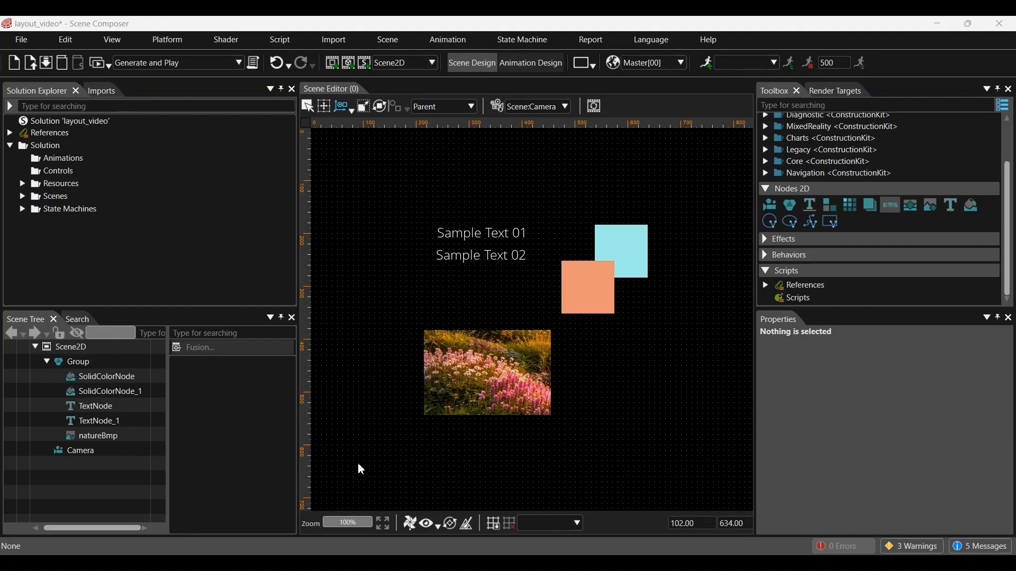
Step: Switch the Group's layout type to Dock
left_click(90, 363)
scroll(810, 469, "down", 5)
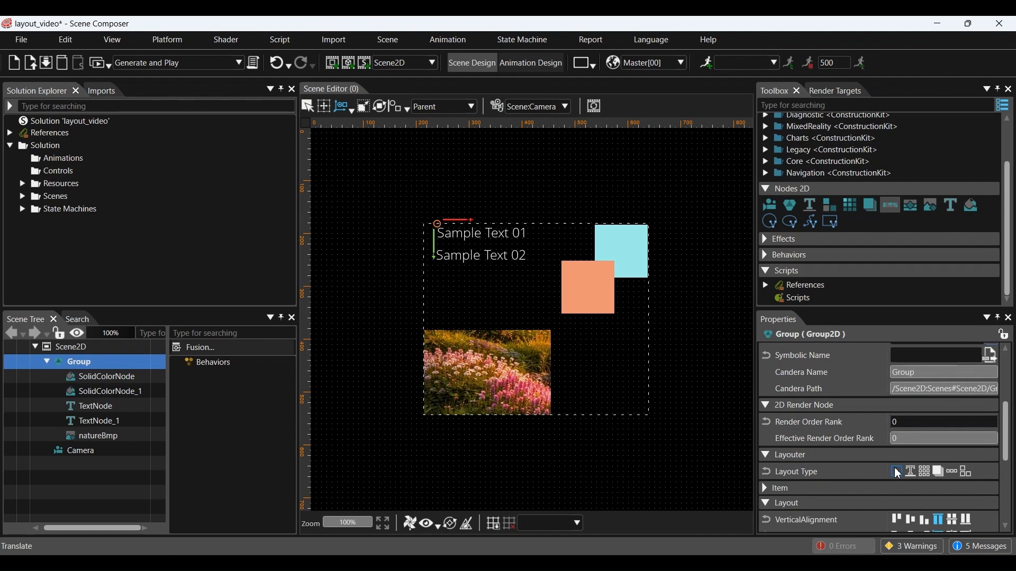
left_click(940, 470)
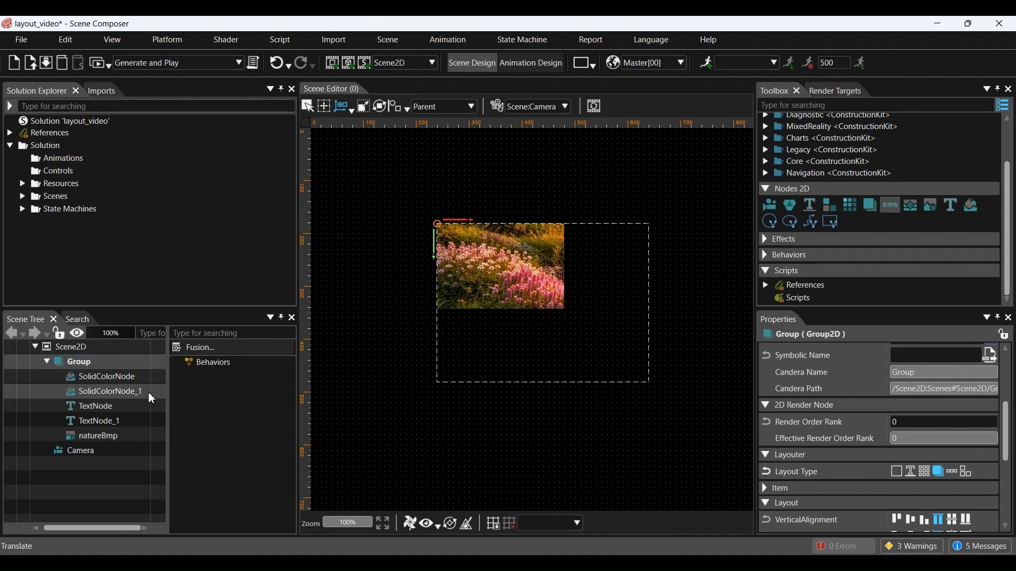
Step: Centre the cyan square vertically and align the orange square to the right edge
left_click(123, 378)
scroll(889, 468, "down", 10)
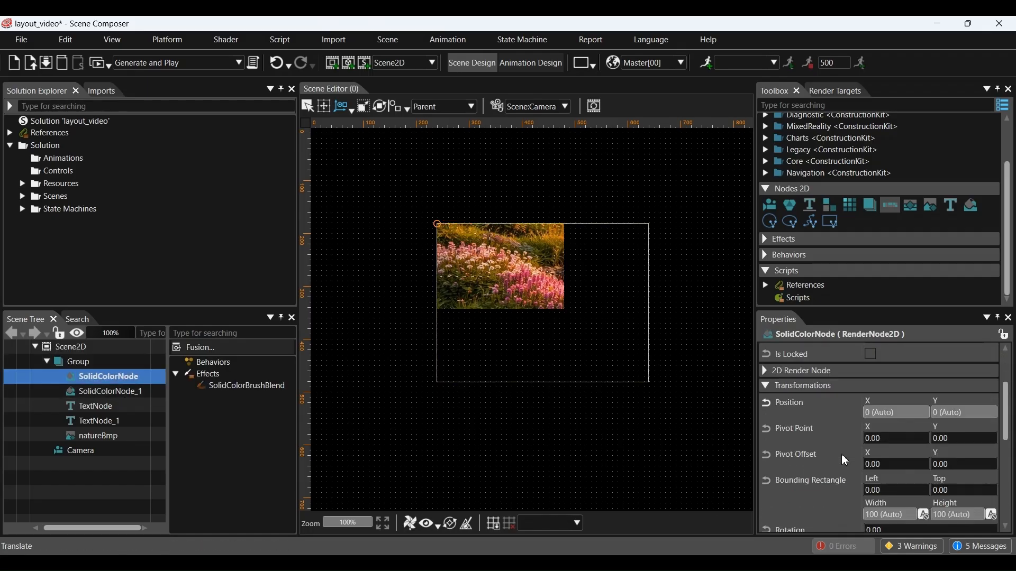
left_click(887, 462)
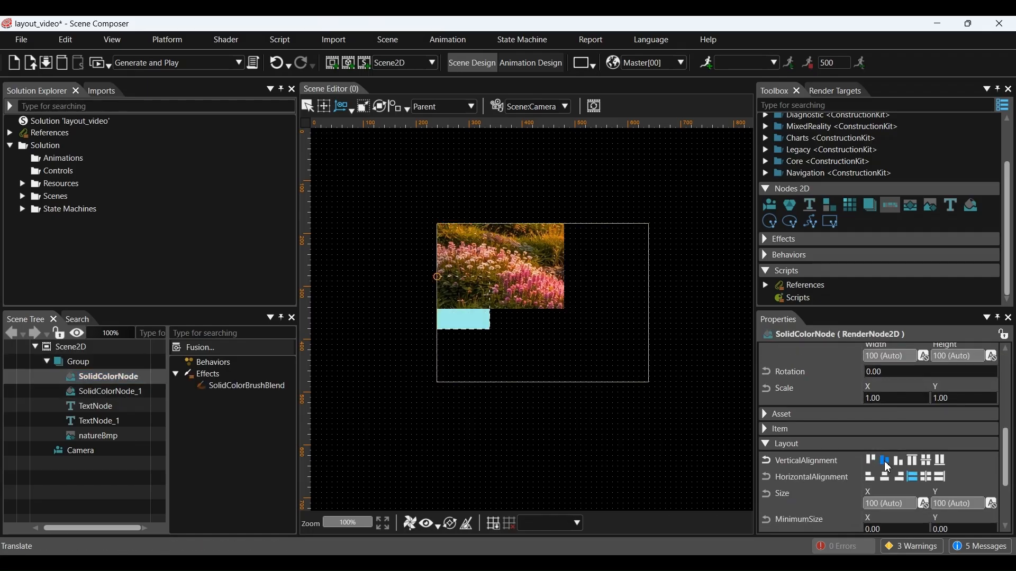
left_click(130, 392)
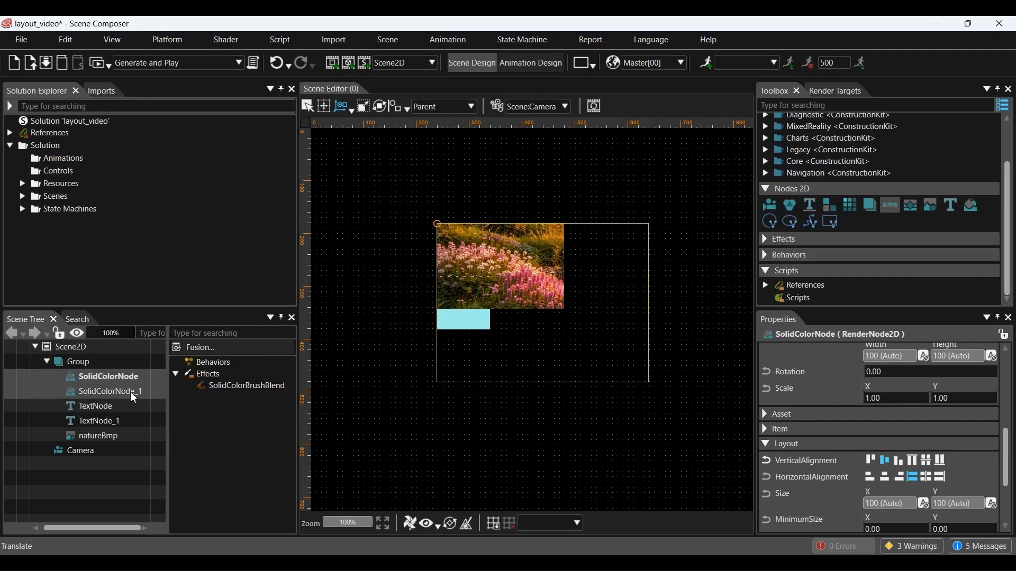
scroll(815, 471, "down", 10)
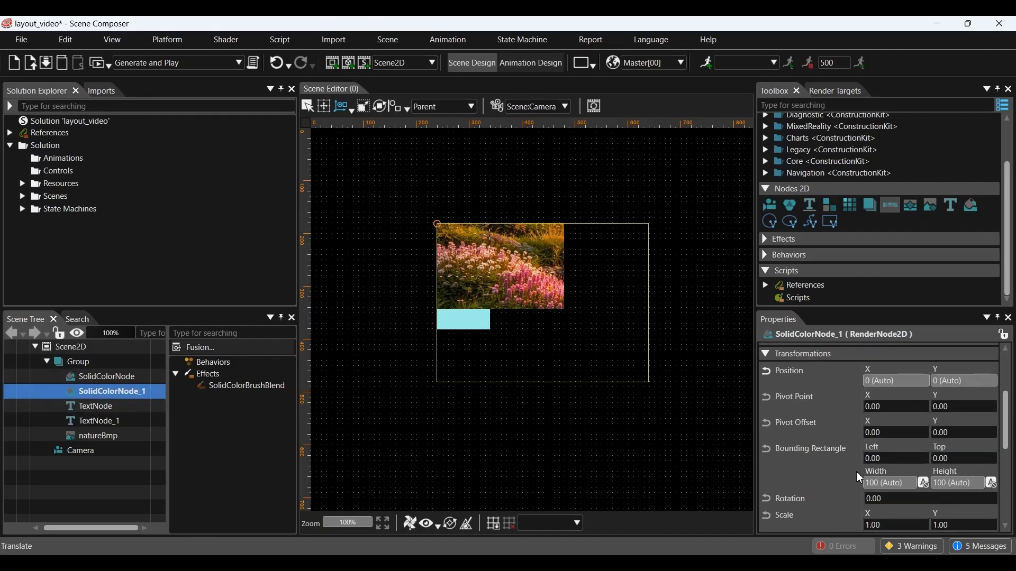
left_click(900, 477)
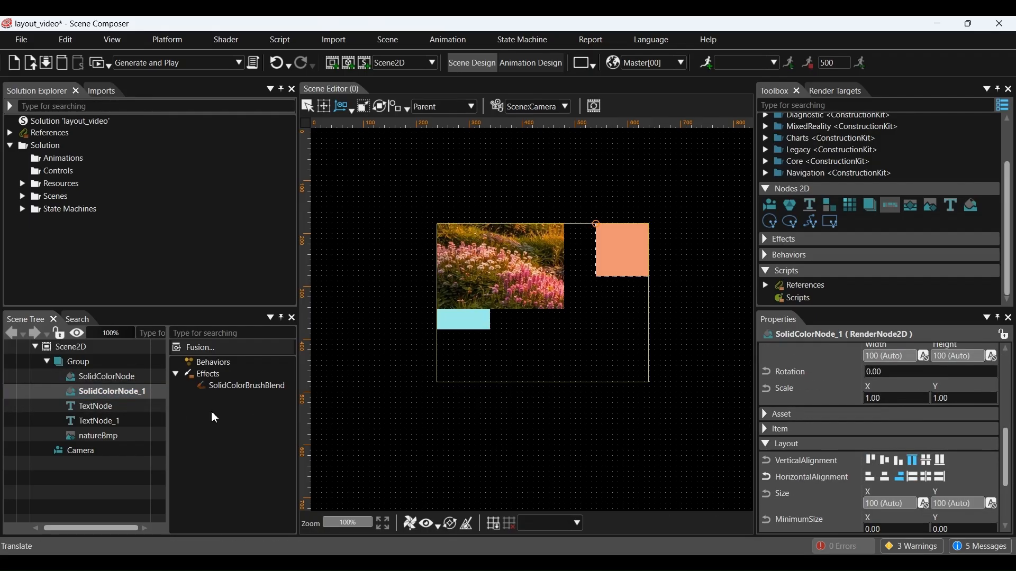
left_click(93, 406)
Step: Align Sample Text 01 to the bottom and Sample Text 02 to the bottom-right
scroll(836, 459, "down", 10)
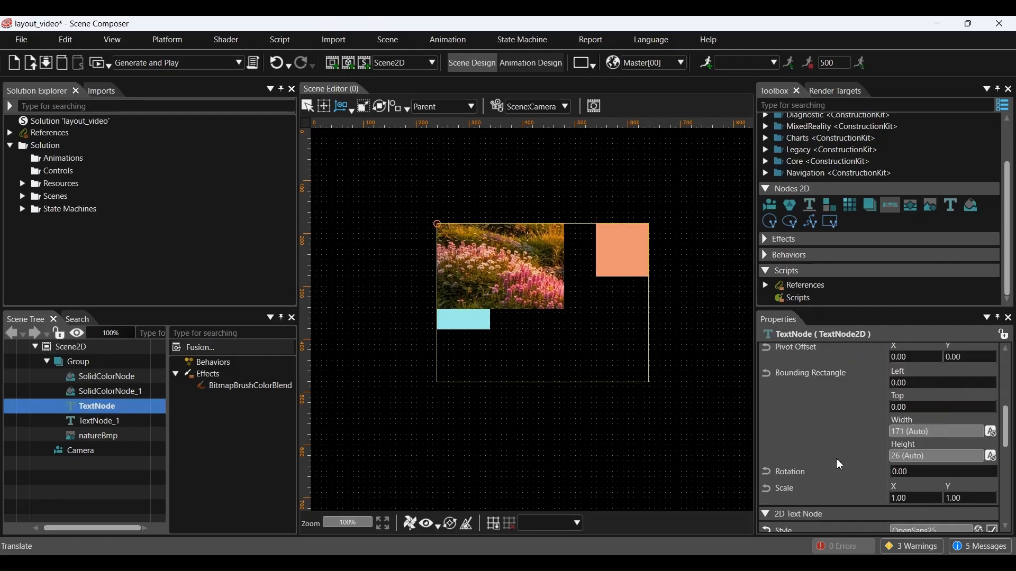
left_click(896, 439)
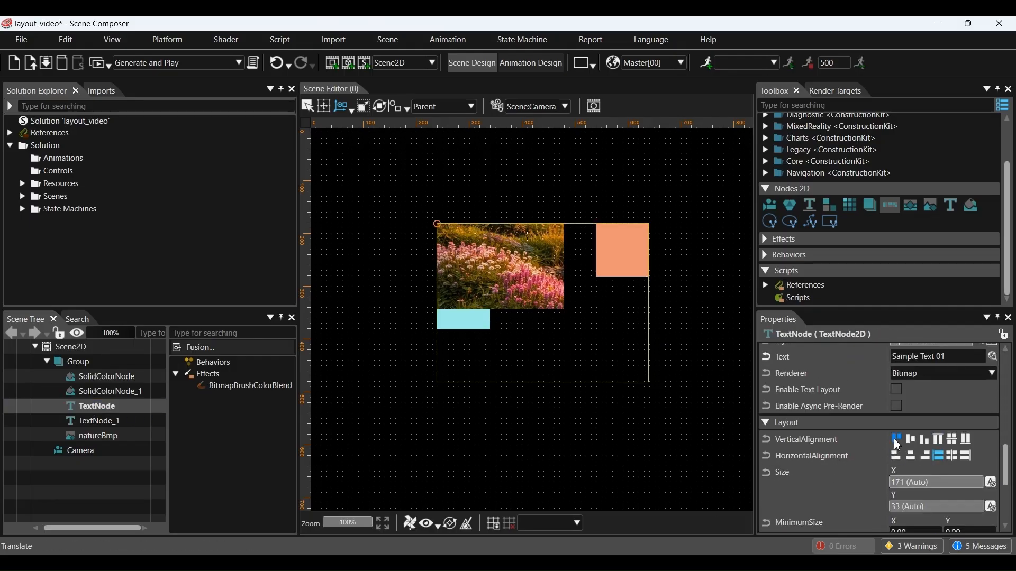
left_click(929, 440)
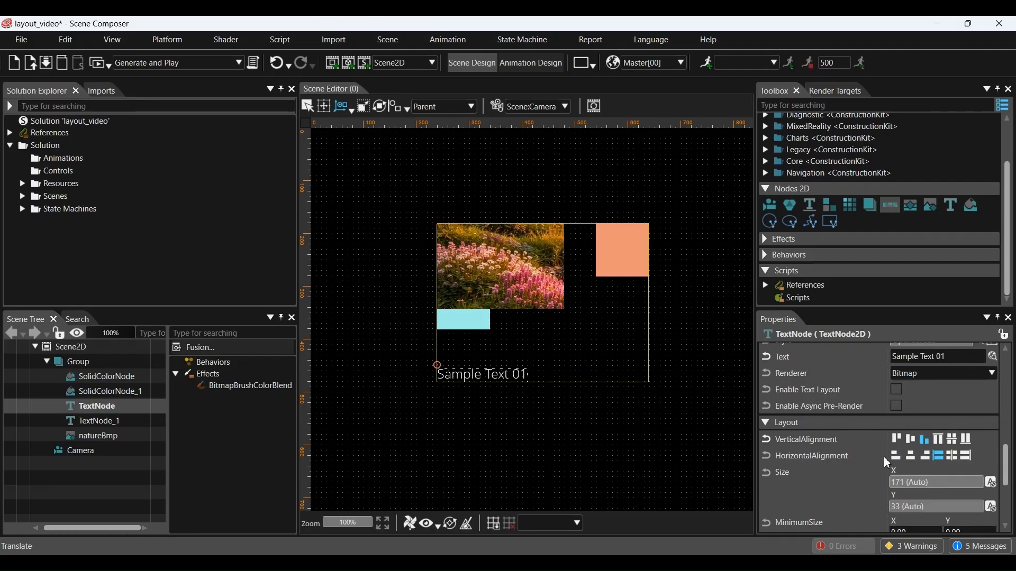
left_click(97, 420)
scroll(805, 453, "down", 3)
scroll(806, 453, "down", 5)
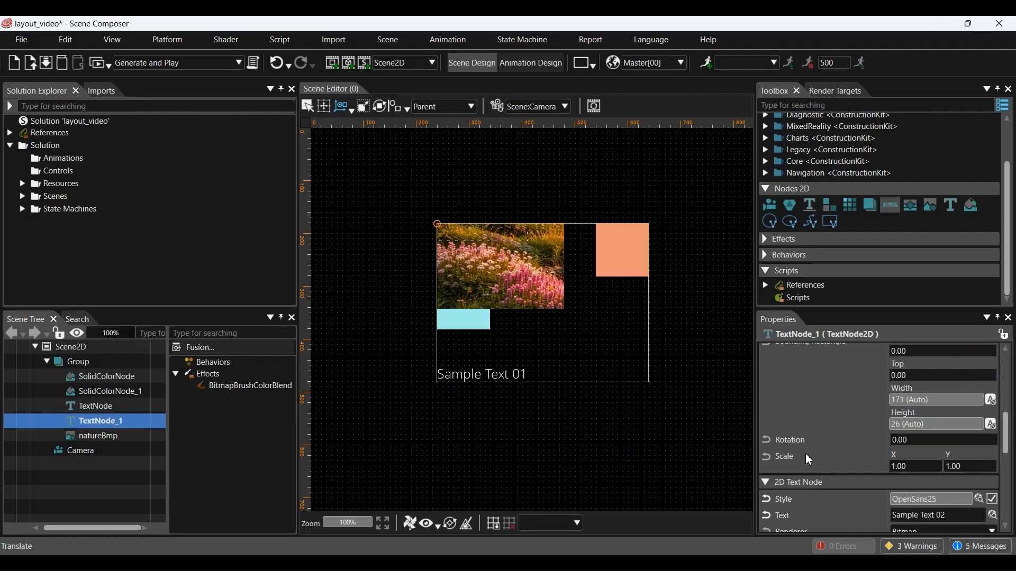
left_click(924, 457)
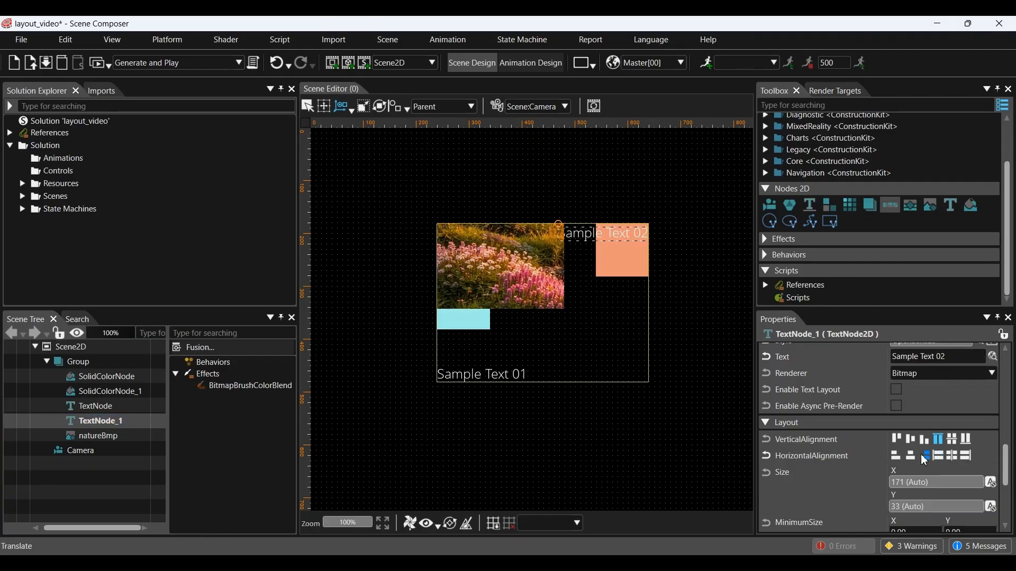
left_click(924, 440)
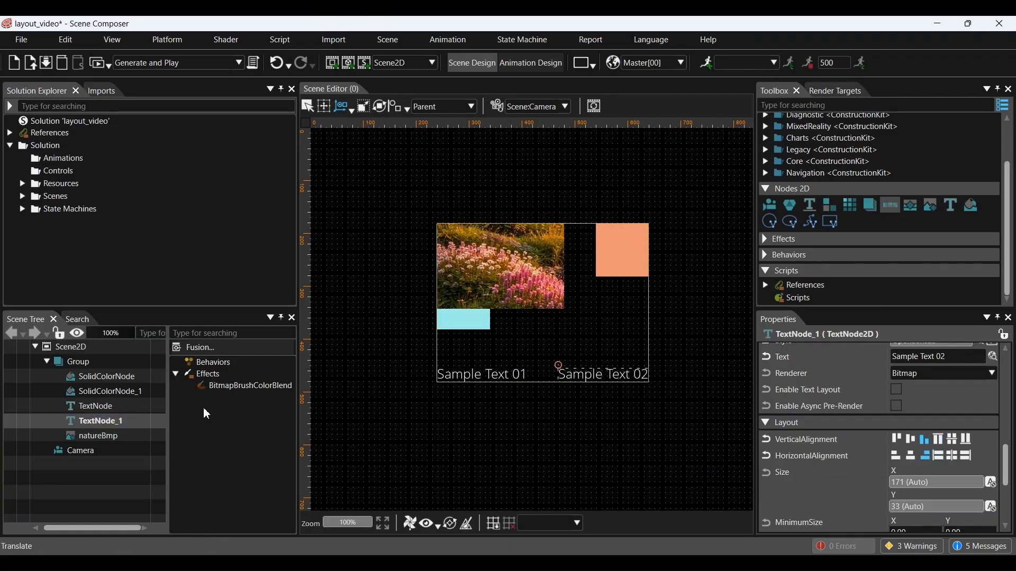
Step: Centre the flower image both vertically and horizontally
left_click(101, 436)
scroll(849, 443, "down", 5)
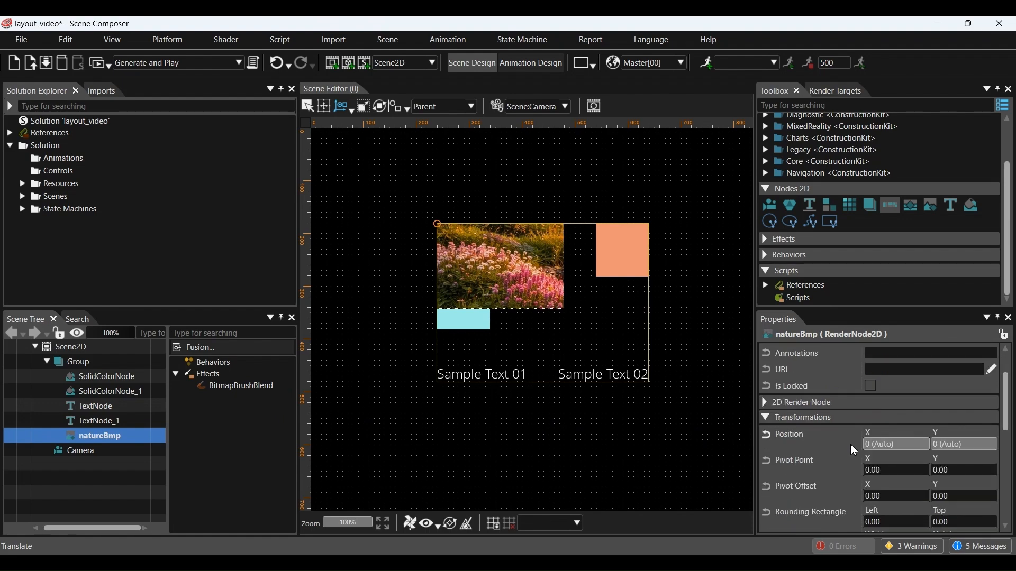
left_click(886, 428)
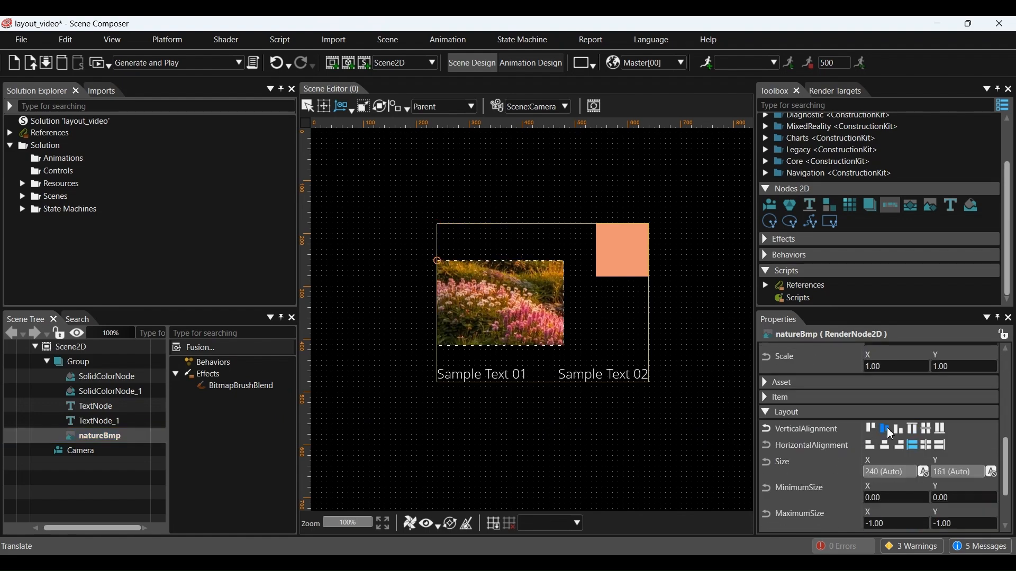
left_click(885, 445)
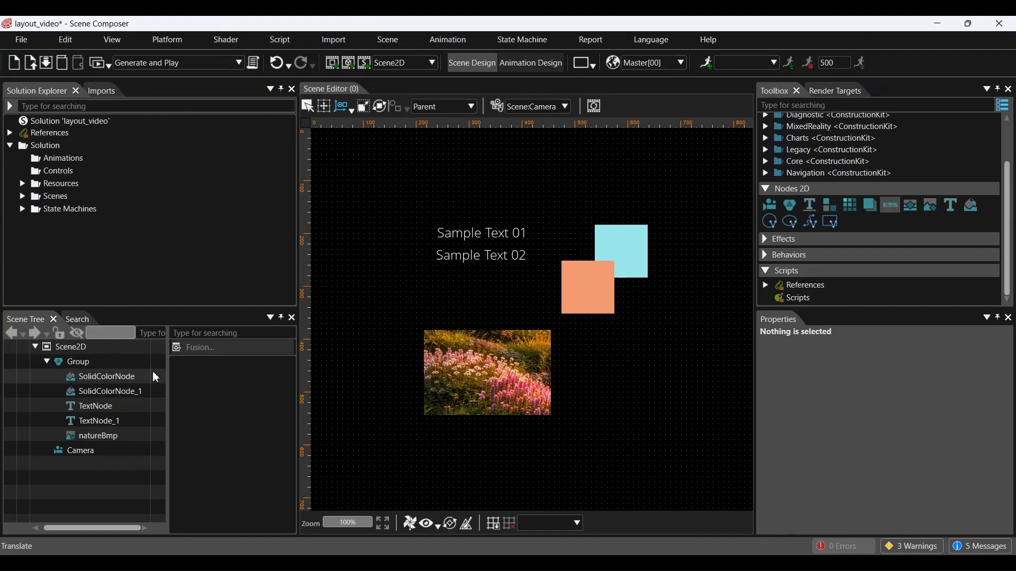
Step: Switch the Group to a Stack layout with Vertical arrangement
left_click(94, 361)
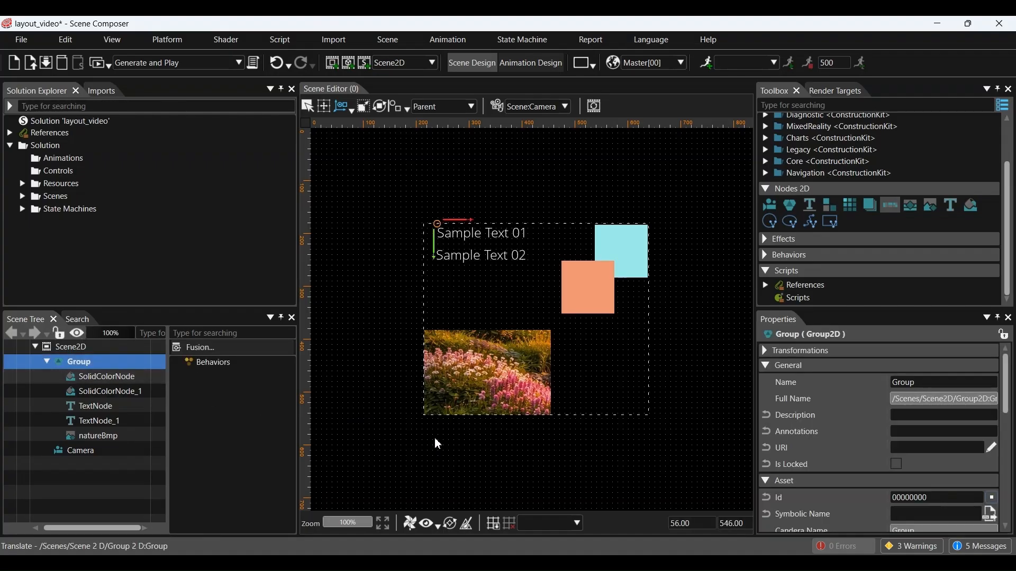
scroll(827, 470, "down", 5)
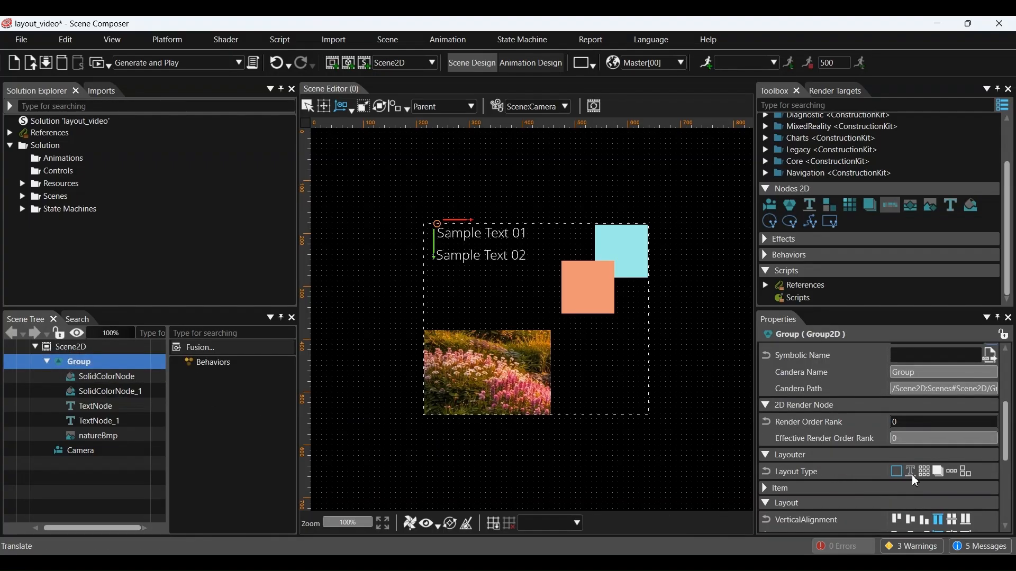
left_click(953, 471)
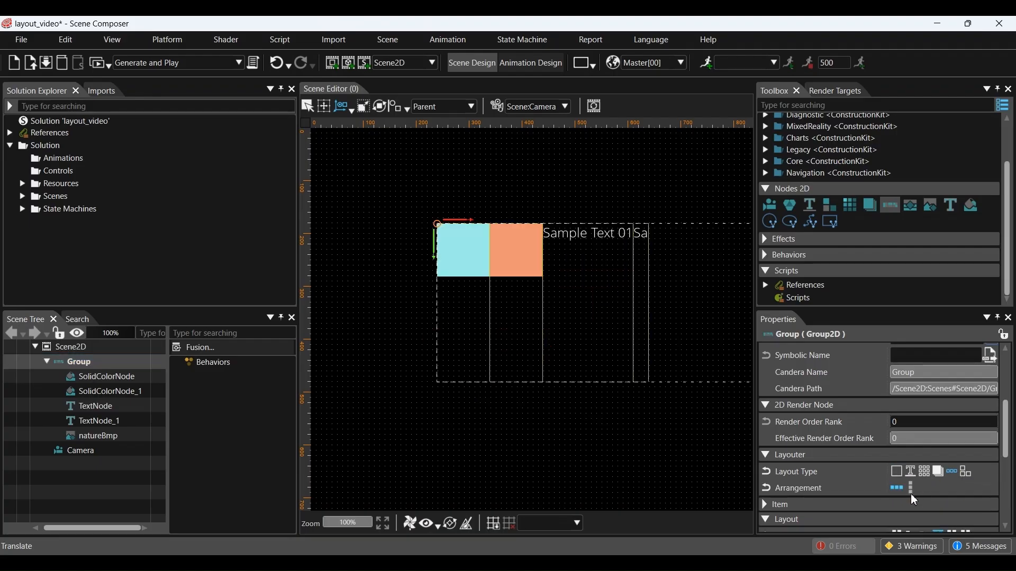
left_click(913, 489)
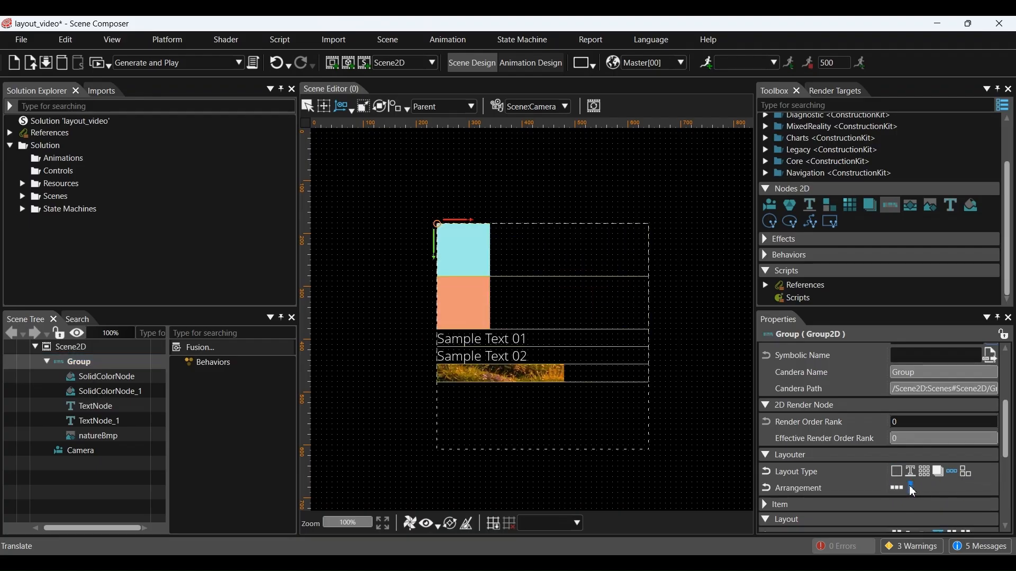
left_click(903, 489)
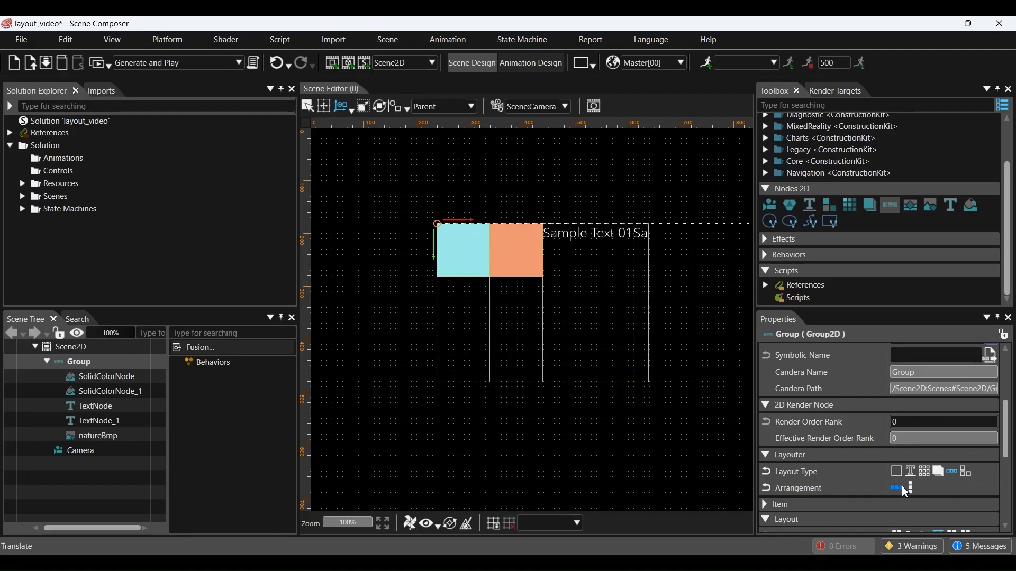
left_click(912, 488)
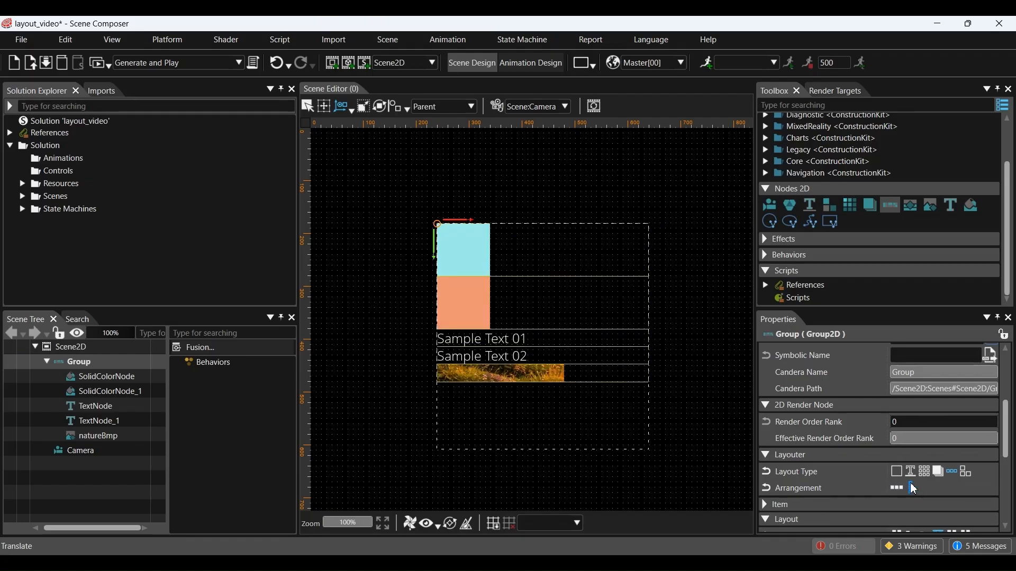
Step: Set the Group's height (Size Y) to 500
scroll(914, 490, "down", 3)
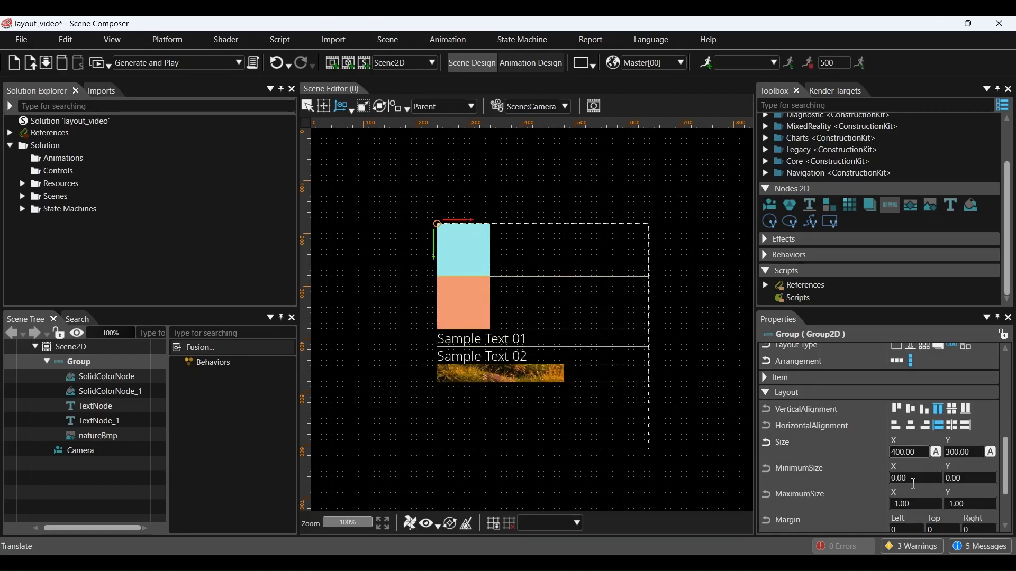
double_click(973, 452)
type("500")
key("Return")
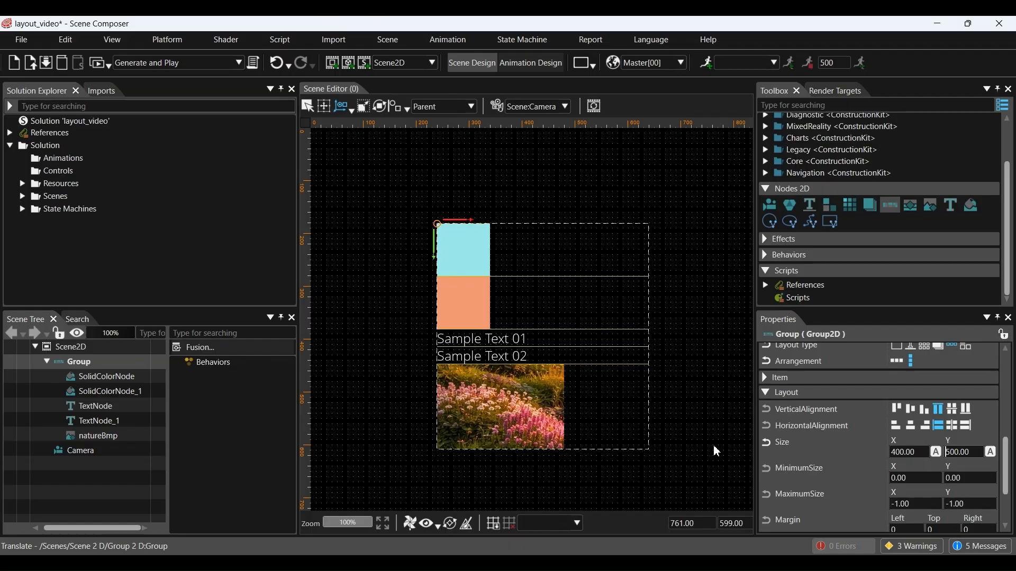
Step: Align the cyan square right and centre the orange square horizontally
left_click(105, 380)
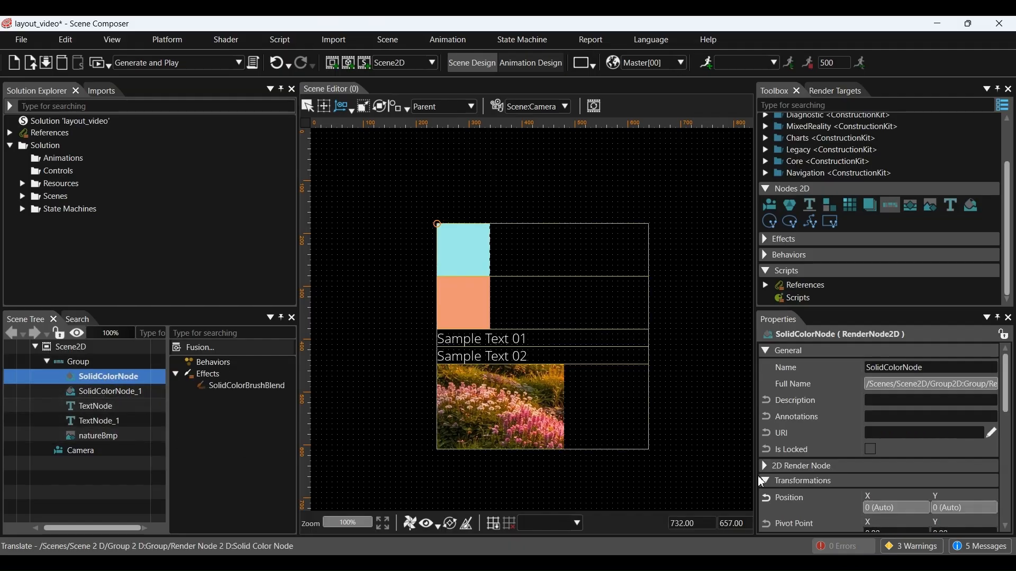
scroll(846, 459, "down", 5)
scroll(845, 459, "down", 5)
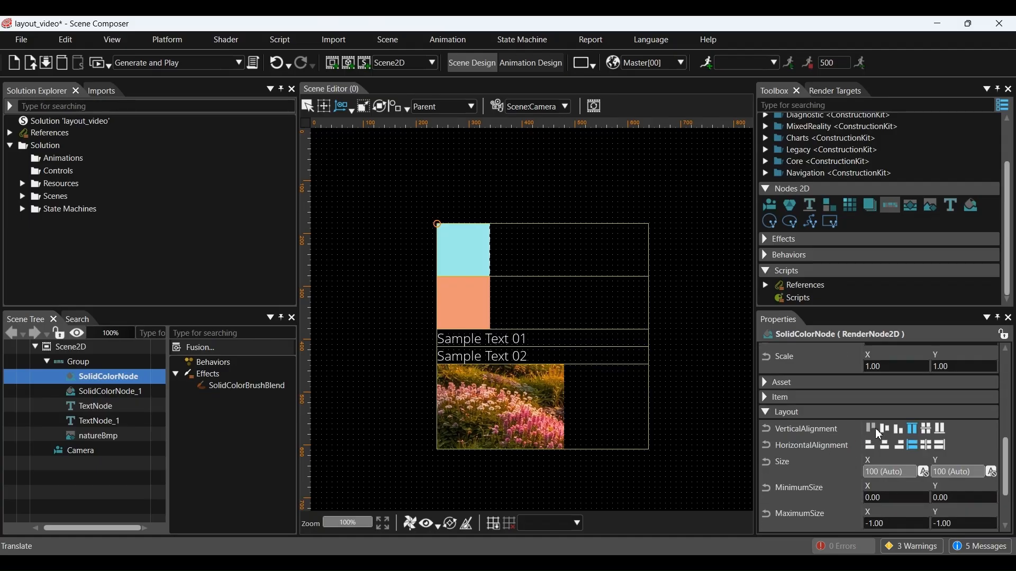
left_click(903, 448)
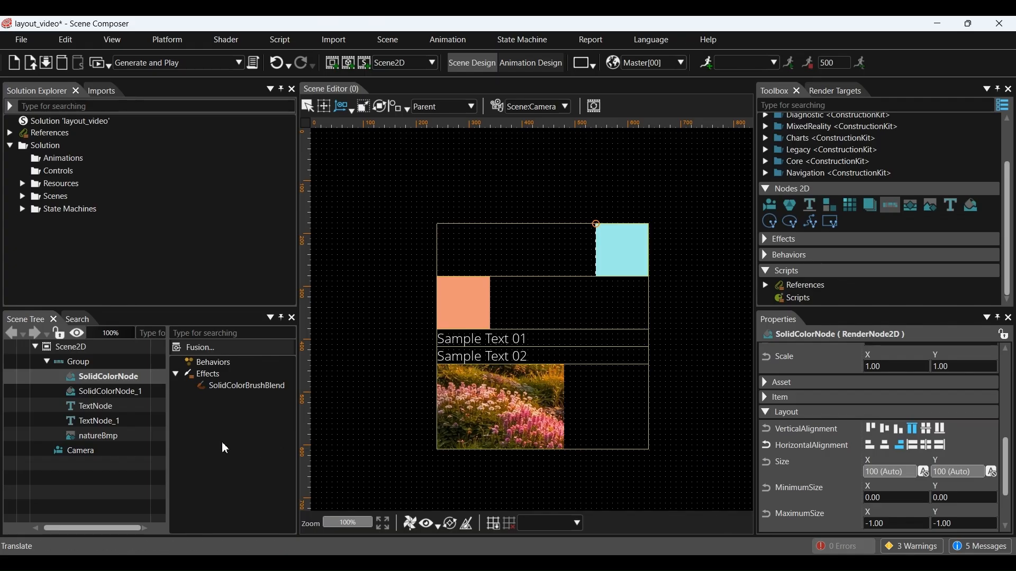
left_click(107, 392)
scroll(870, 475, "down", 5)
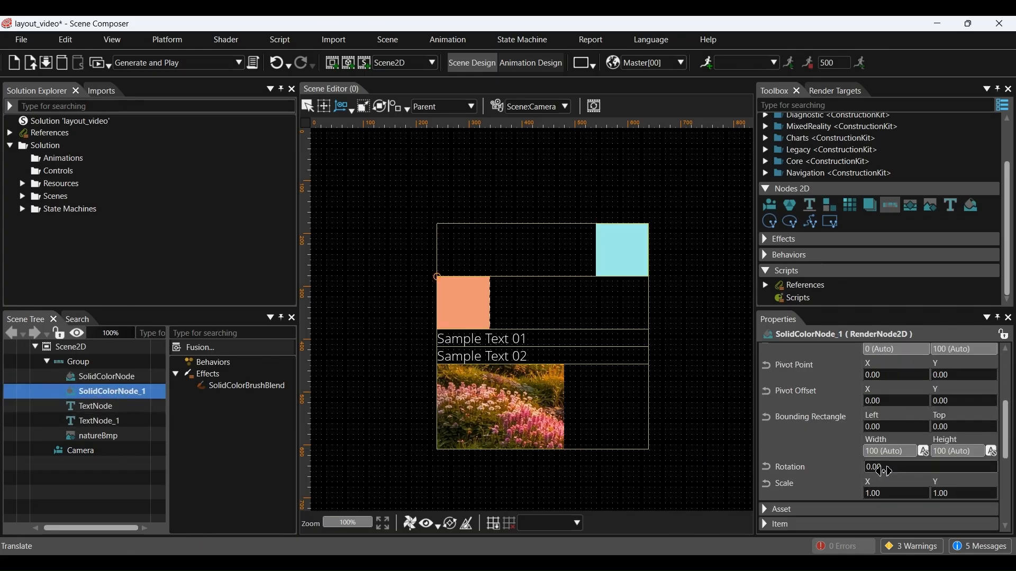
left_click(881, 479)
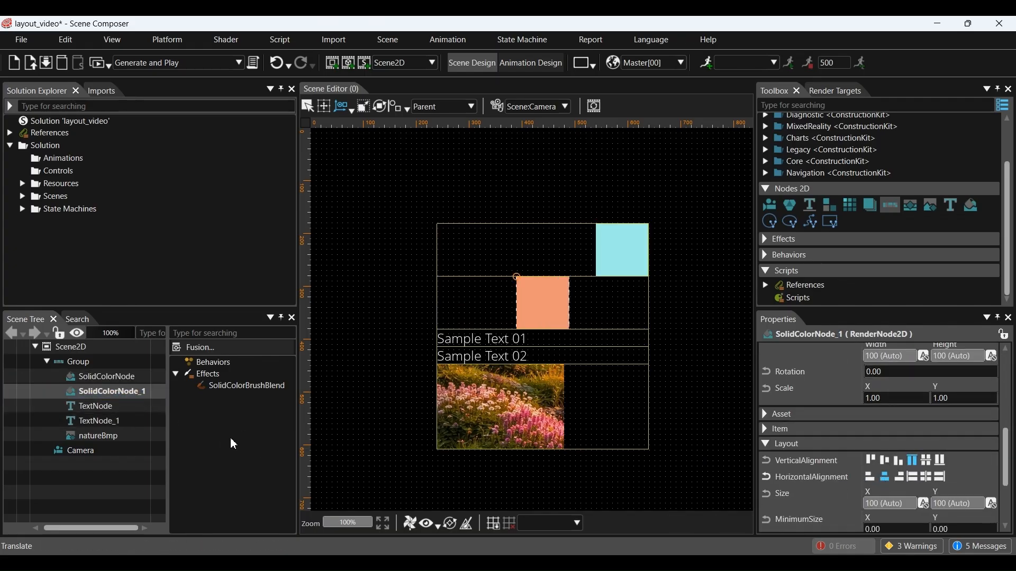
Step: Right-align Sample Text 01 and centre Sample Text 02 horizontally
left_click(95, 406)
scroll(820, 462, "down", 10)
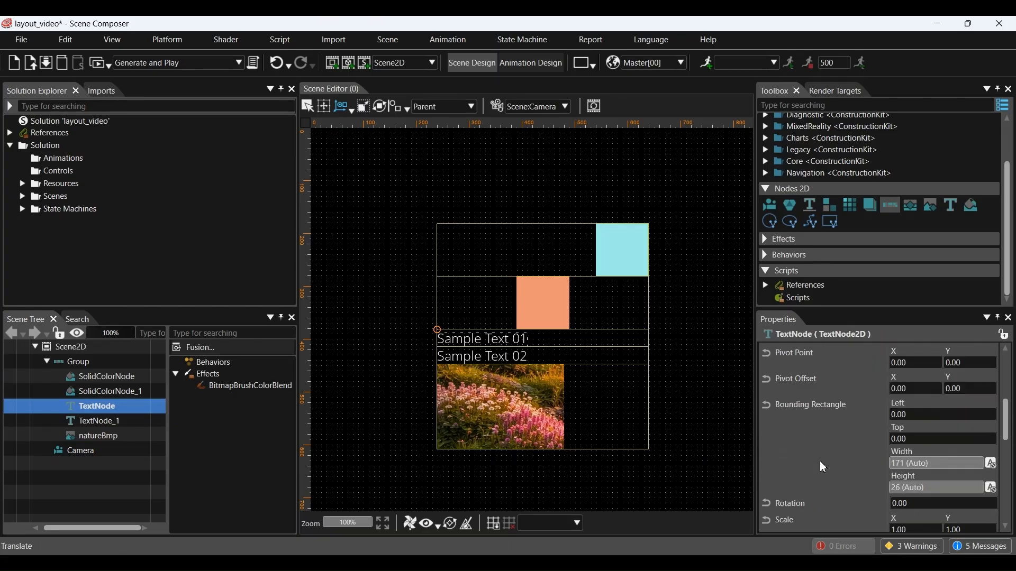
left_click(924, 503)
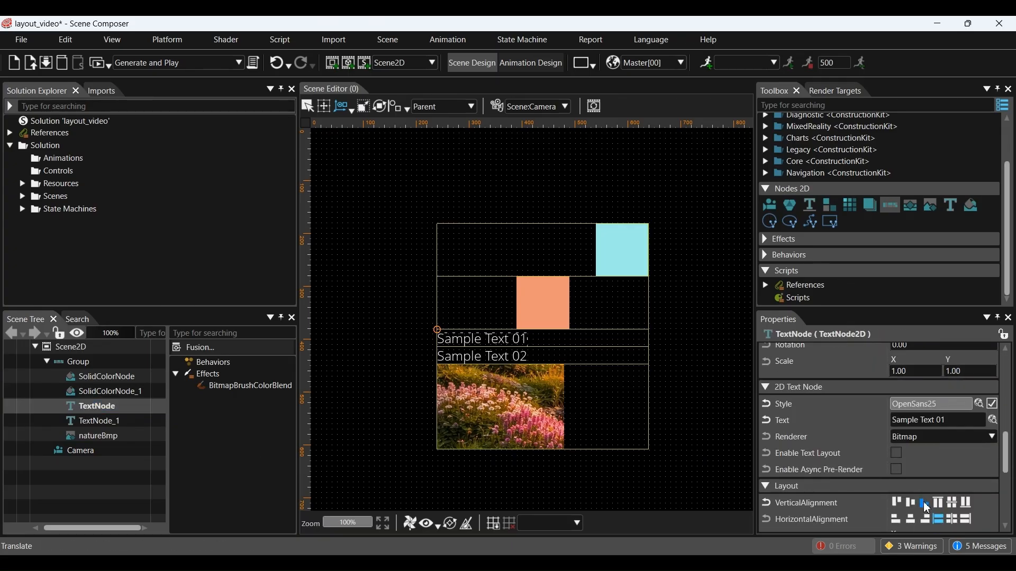
scroll(923, 503, "down", 3)
left_click(925, 455)
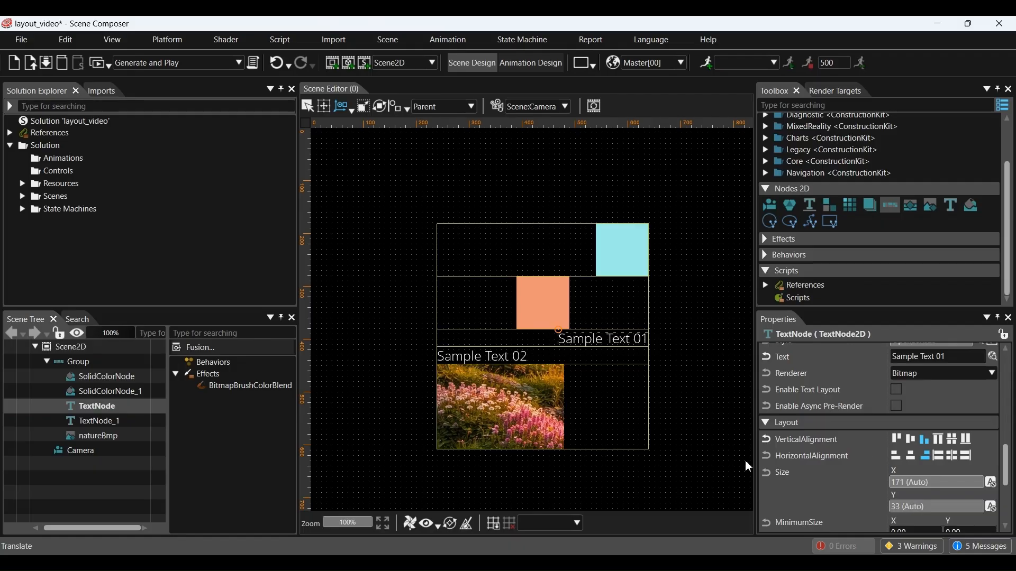
left_click(87, 422)
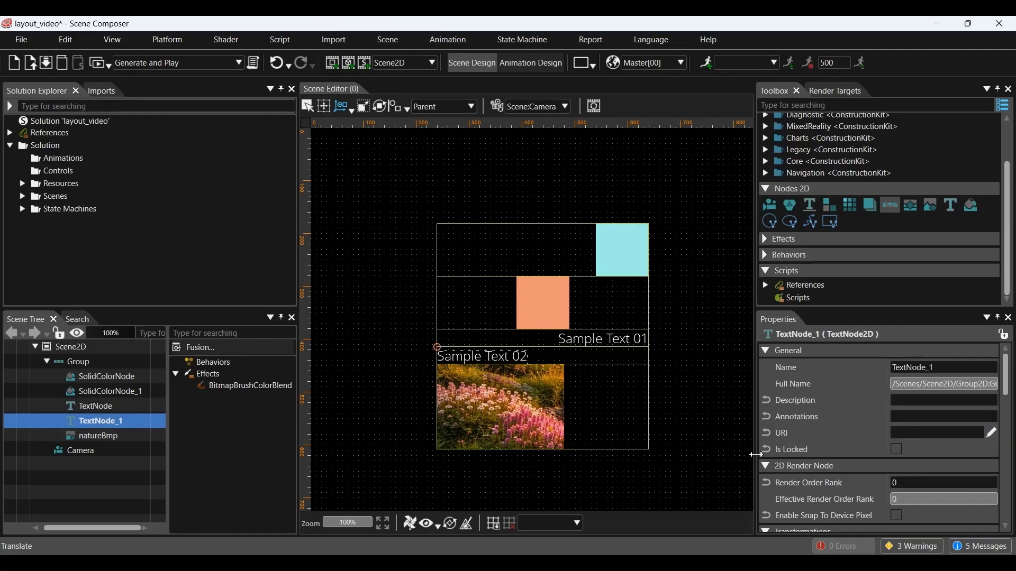
scroll(818, 433, "down", 3)
scroll(818, 429, "down", 6)
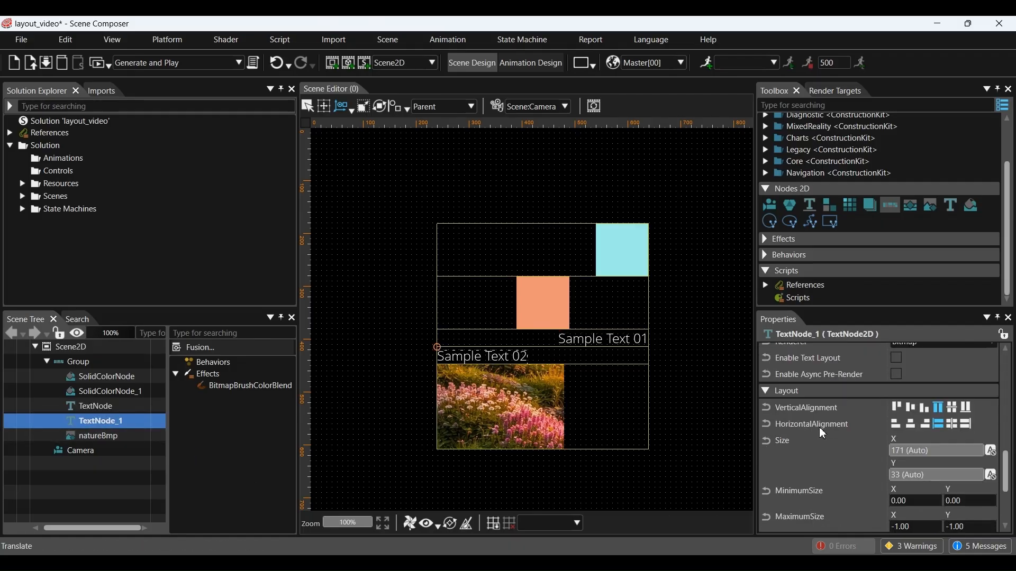
left_click(906, 427)
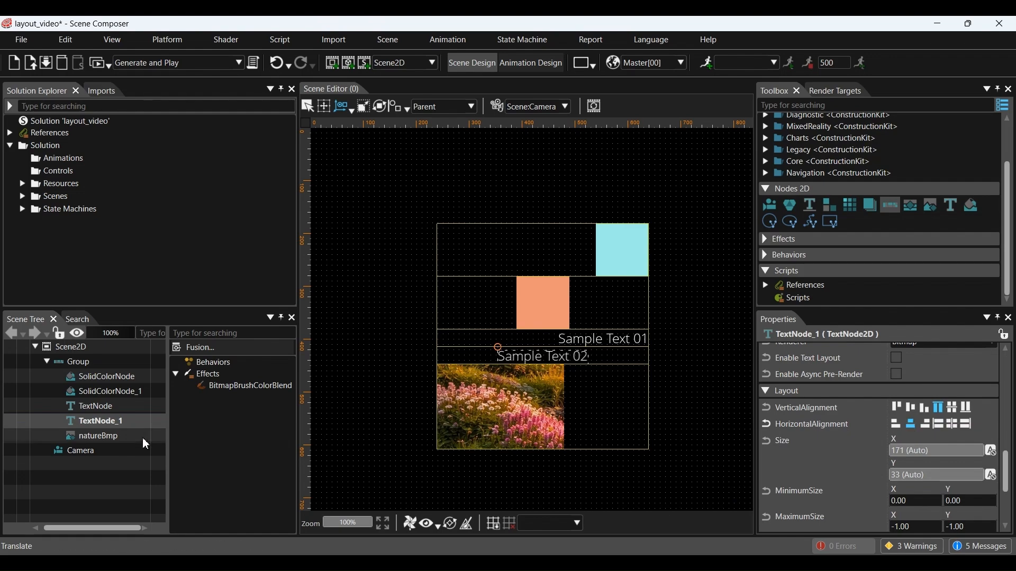
Step: Right-align the flower picture, then clear the selection
left_click(111, 442)
scroll(886, 436, "down", 10)
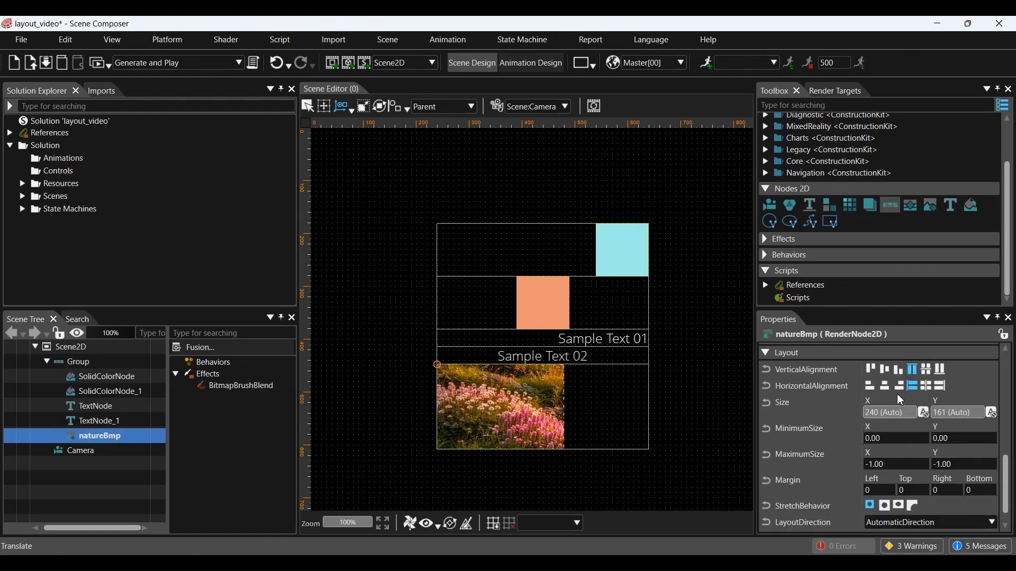
left_click(899, 381)
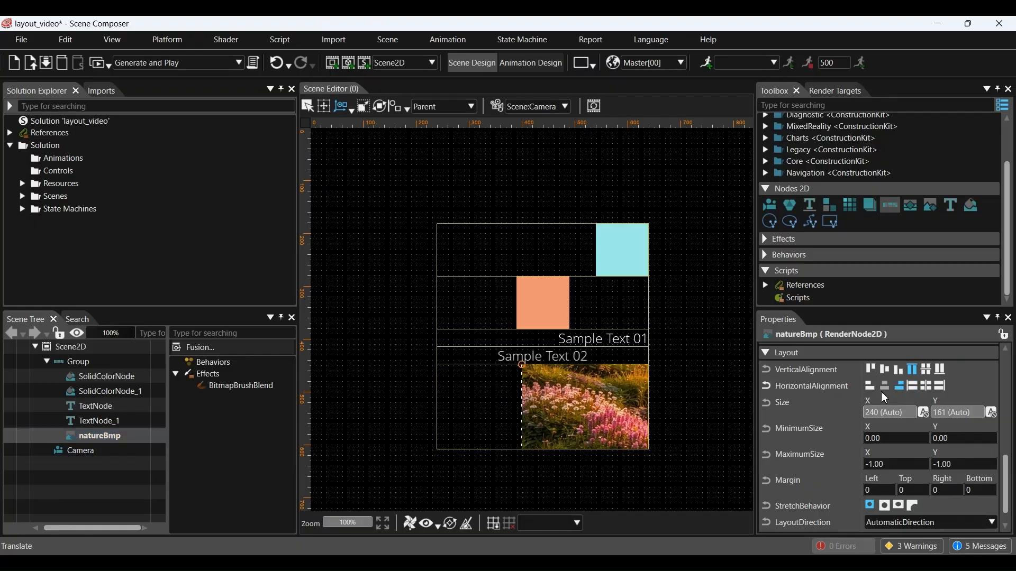
left_click(434, 469)
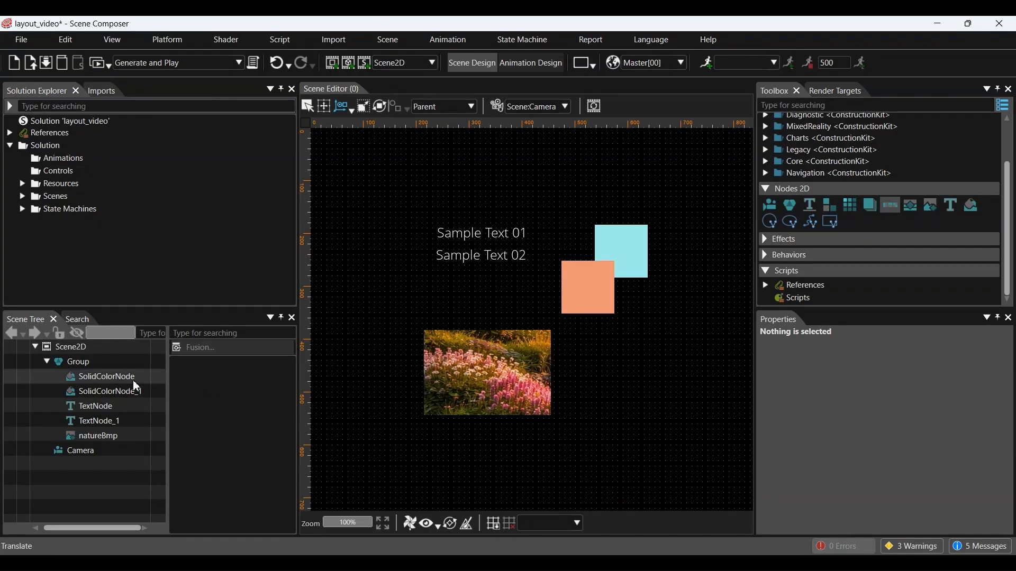
Step: Set the Group's Layouter to the Dock layout type
left_click(90, 367)
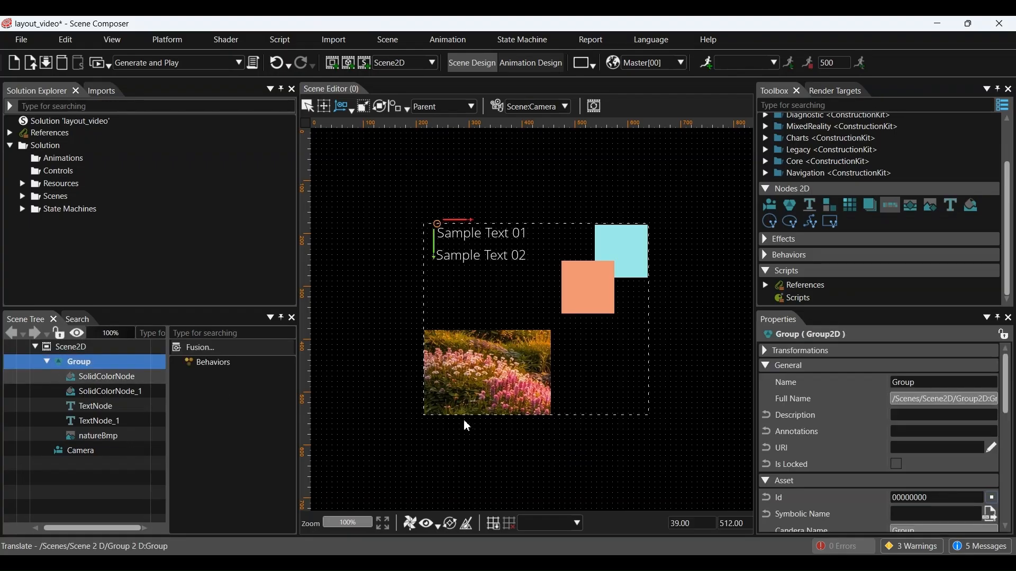
scroll(826, 464, "down", 3)
scroll(842, 463, "down", 2)
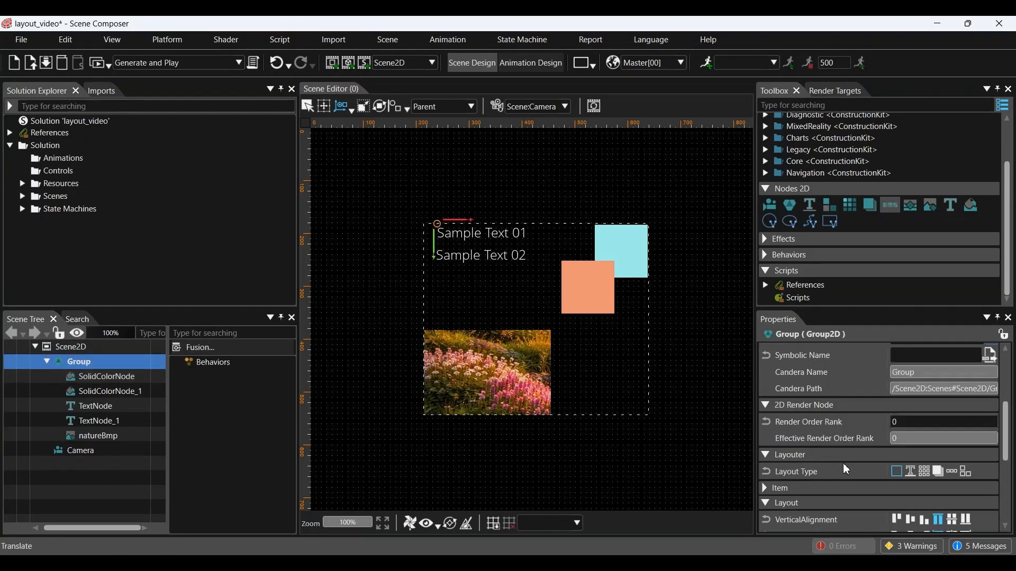
left_click(966, 441)
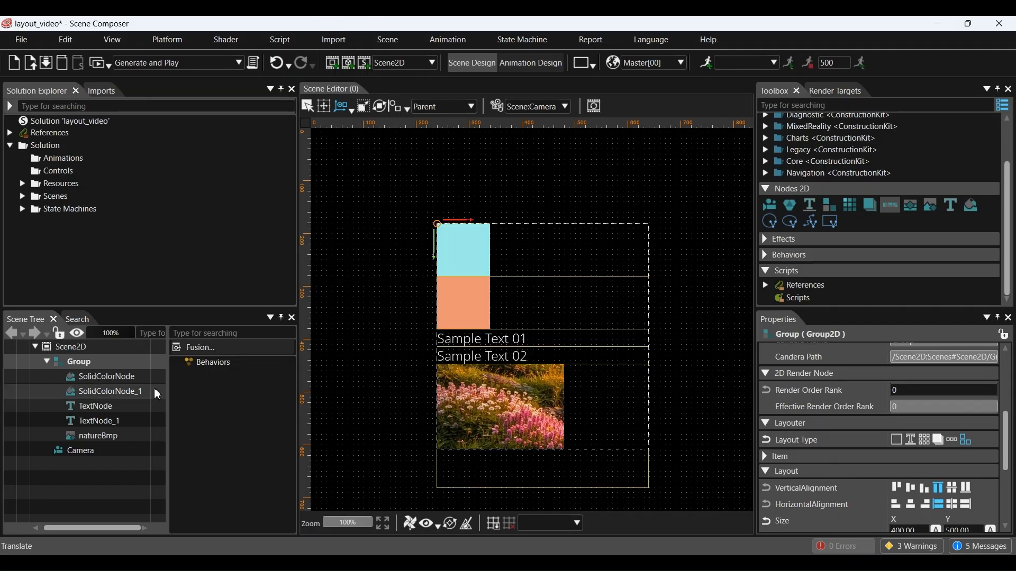
left_click(125, 377)
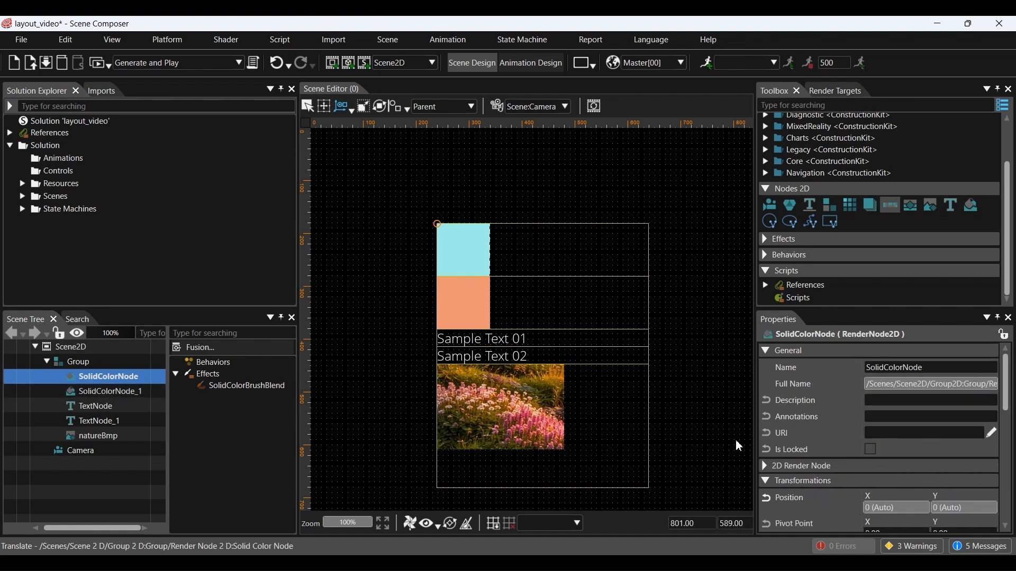
Step: Dock the cyan square to the left and the orange square to the right
scroll(766, 443, "down", 5)
scroll(768, 448, "down", 3)
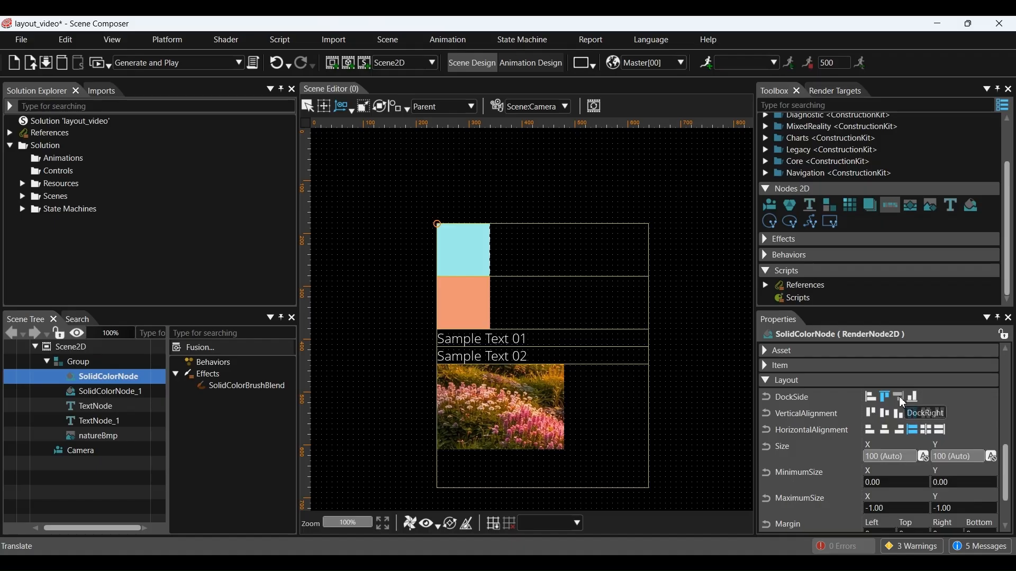
left_click(870, 397)
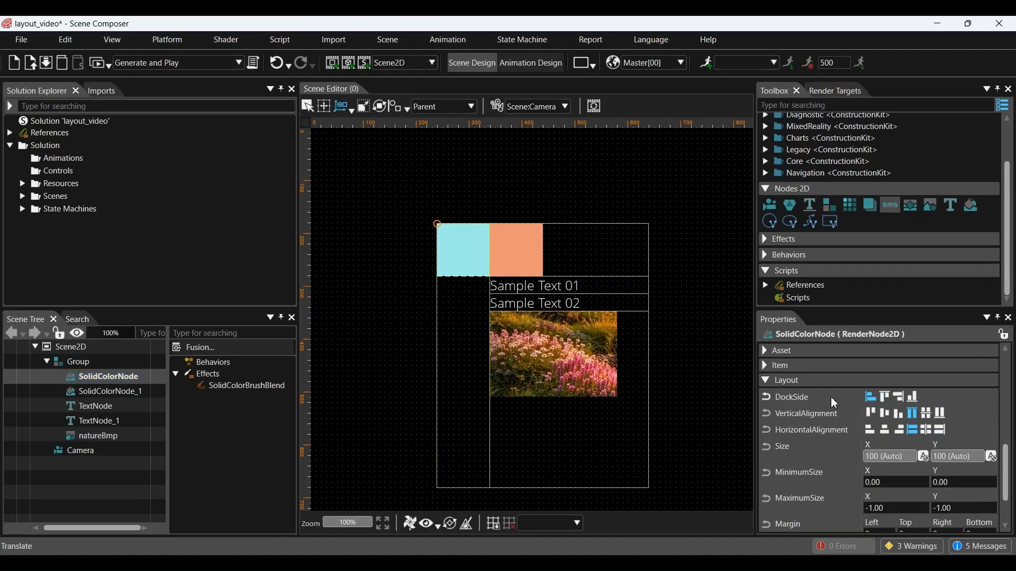
left_click(135, 393)
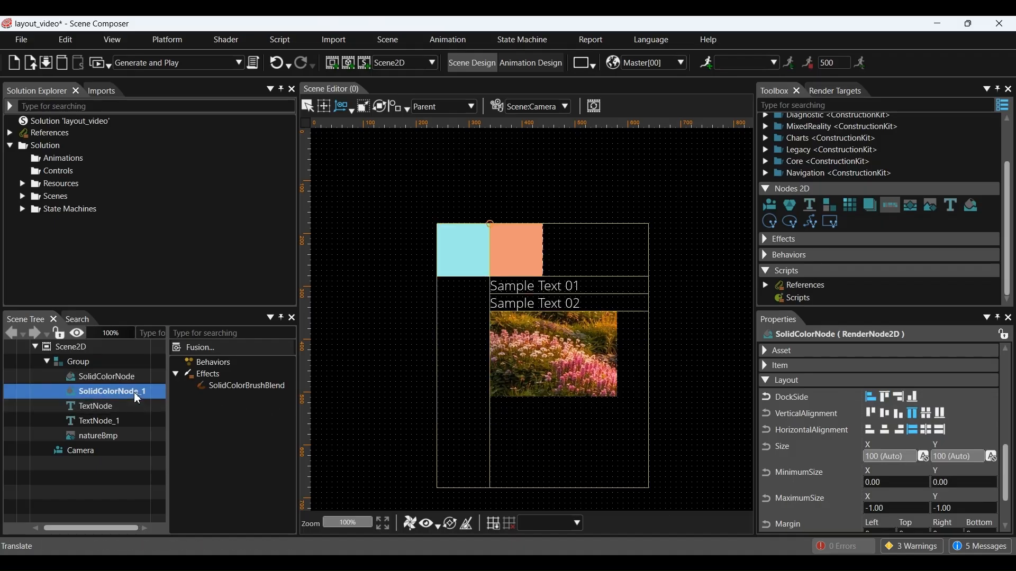
scroll(830, 430, "down", 5)
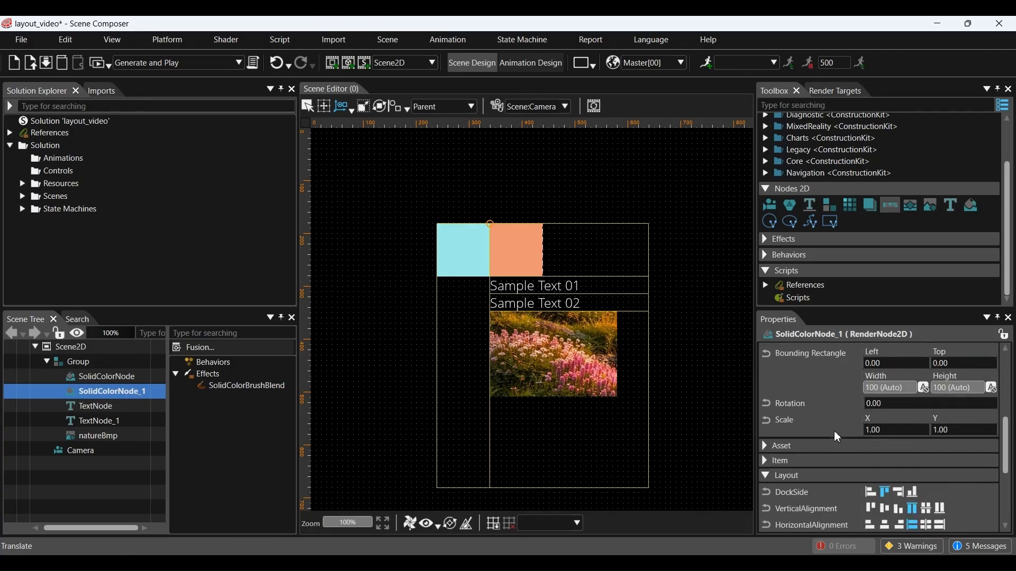
scroll(835, 432, "down", 4)
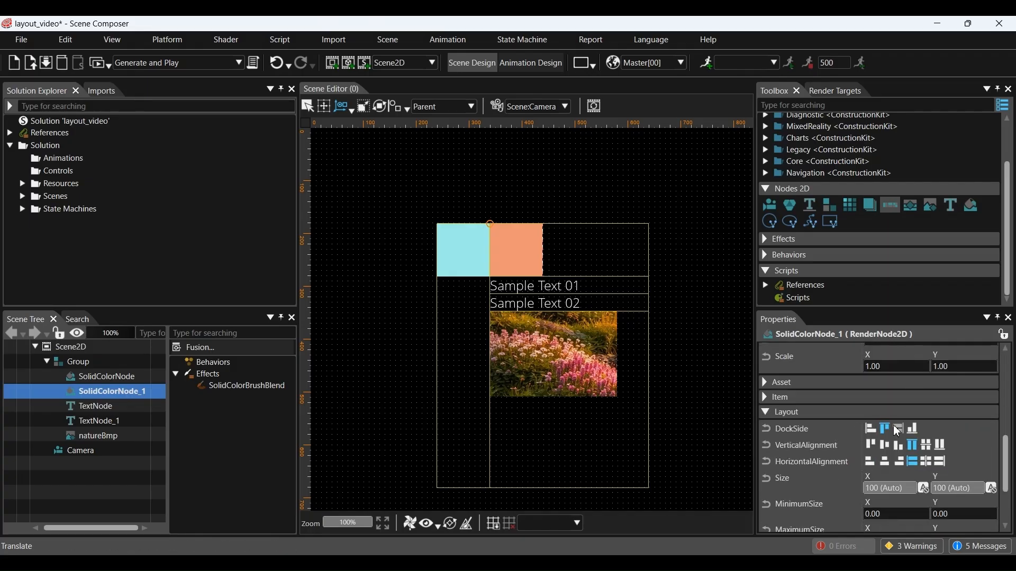
left_click(898, 430)
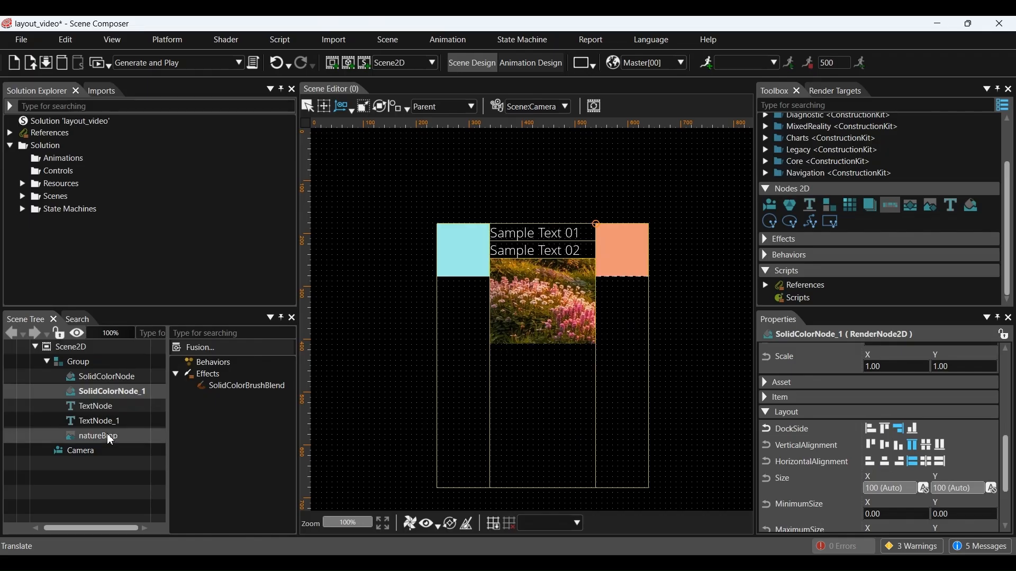
Step: Dock Sample Text 01 at the bottom and Sample Text 02 at the top
left_click(106, 407)
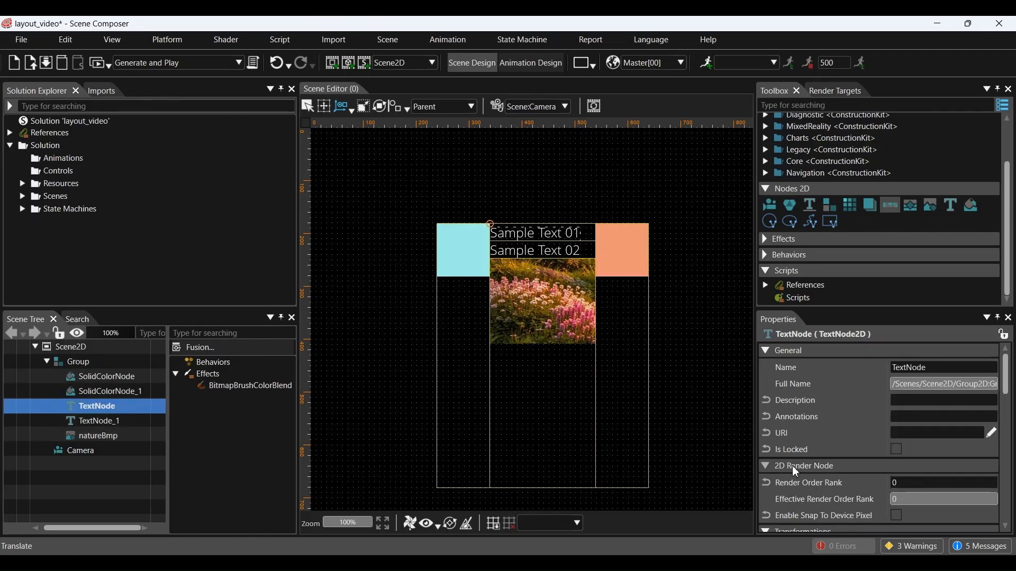
scroll(848, 459, "down", 10)
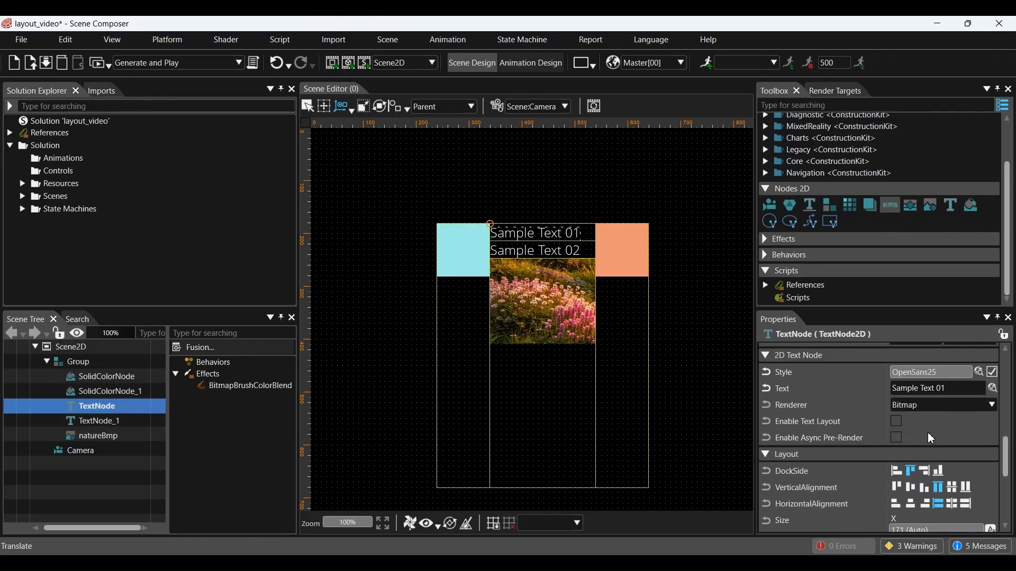
scroll(932, 439, "down", 4)
left_click(936, 406)
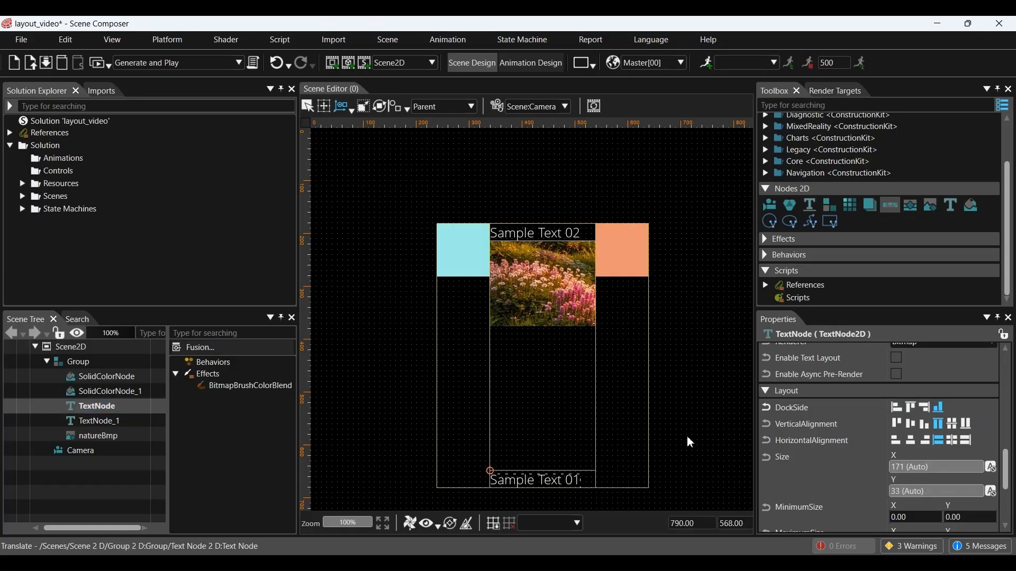
left_click(119, 418)
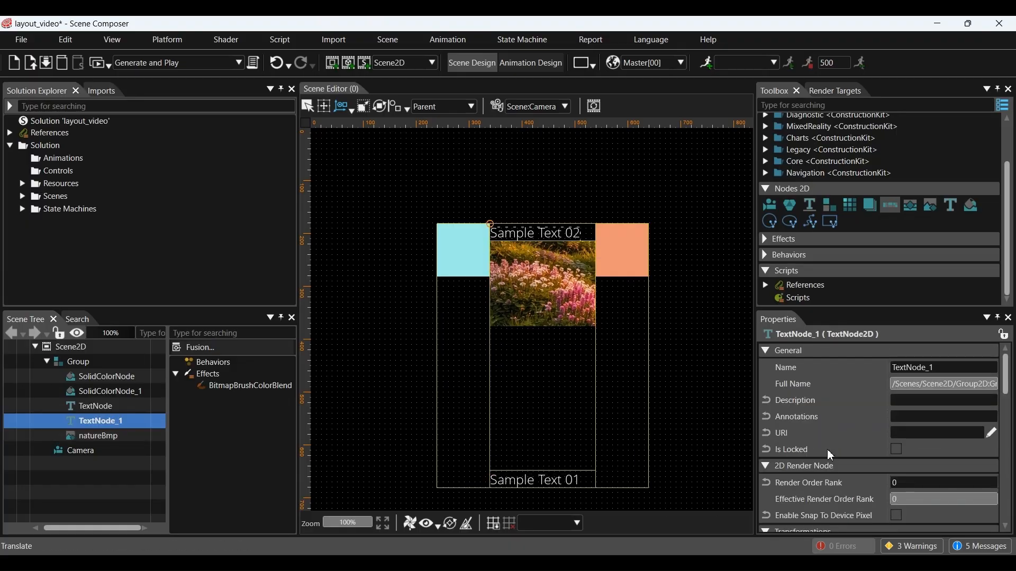
scroll(847, 447, "down", 8)
scroll(888, 445, "down", 12)
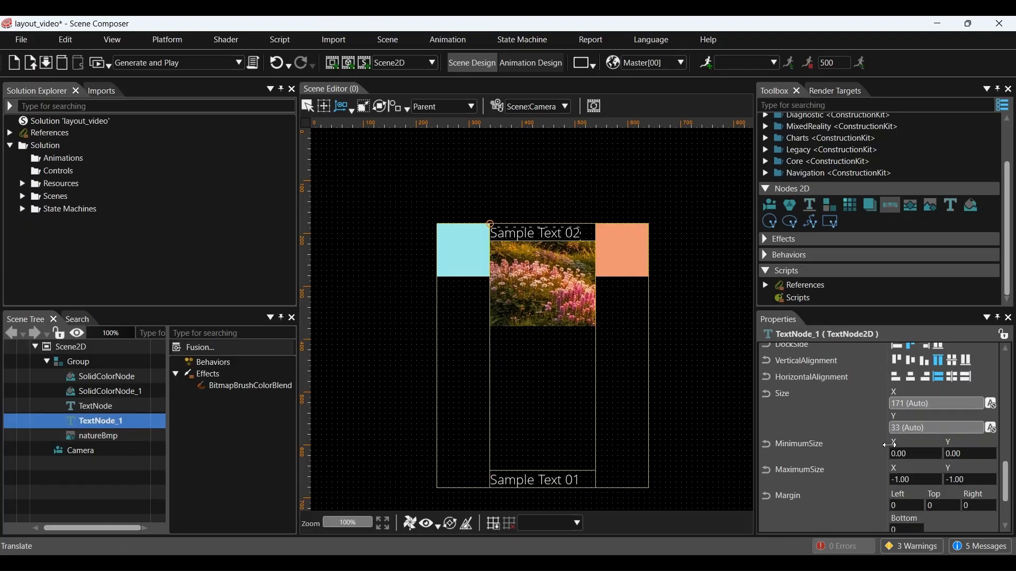
scroll(894, 443, "up", 4)
left_click(926, 408)
scroll(915, 439, "up", 3)
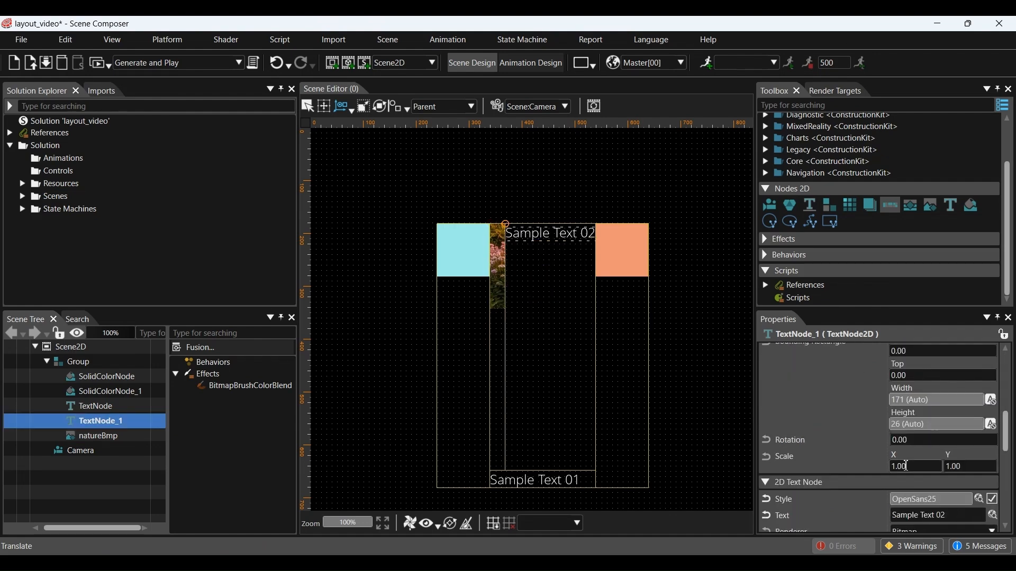
scroll(903, 465, "down", 2)
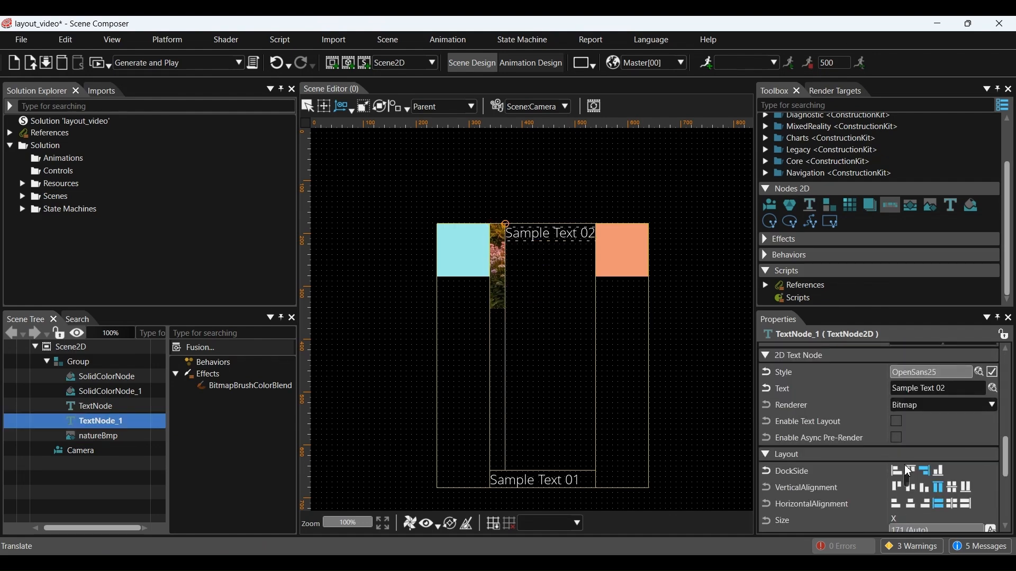
left_click(910, 471)
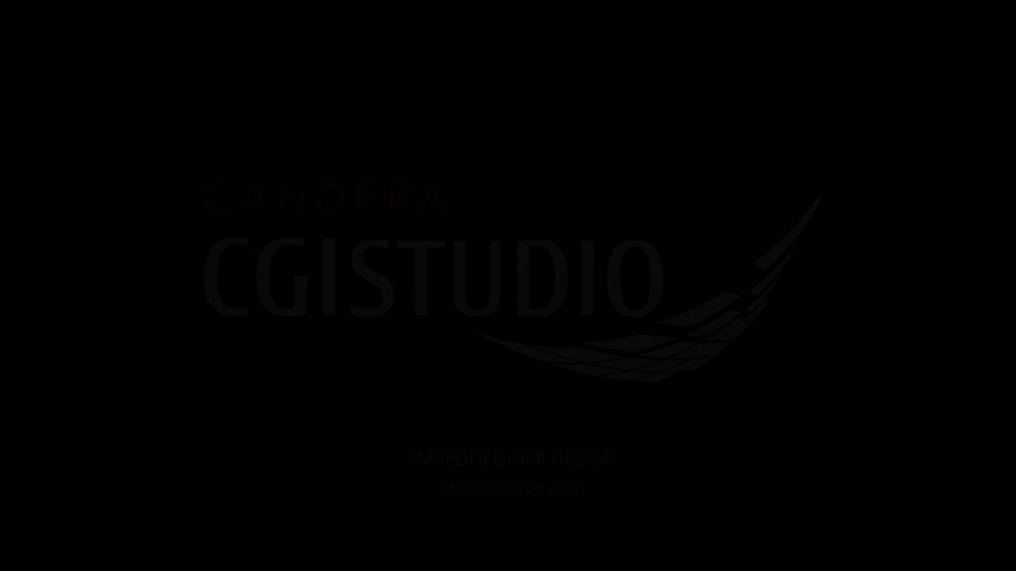